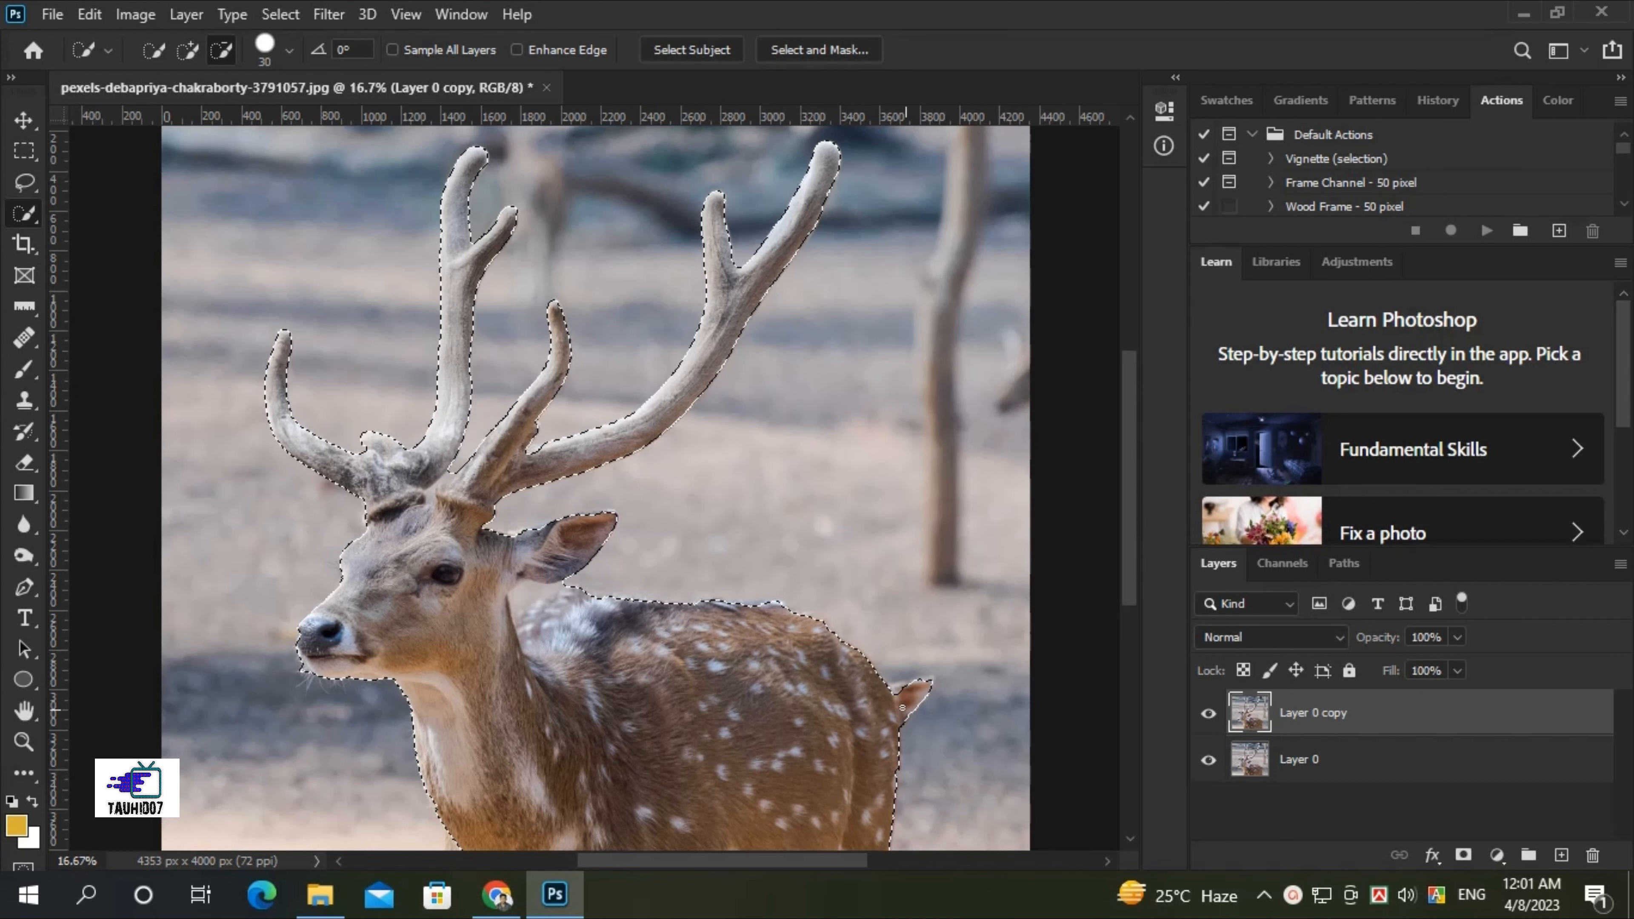
Refine the Quick Selection edge around the deer's tail, removing the excess background above it.
click(187, 51)
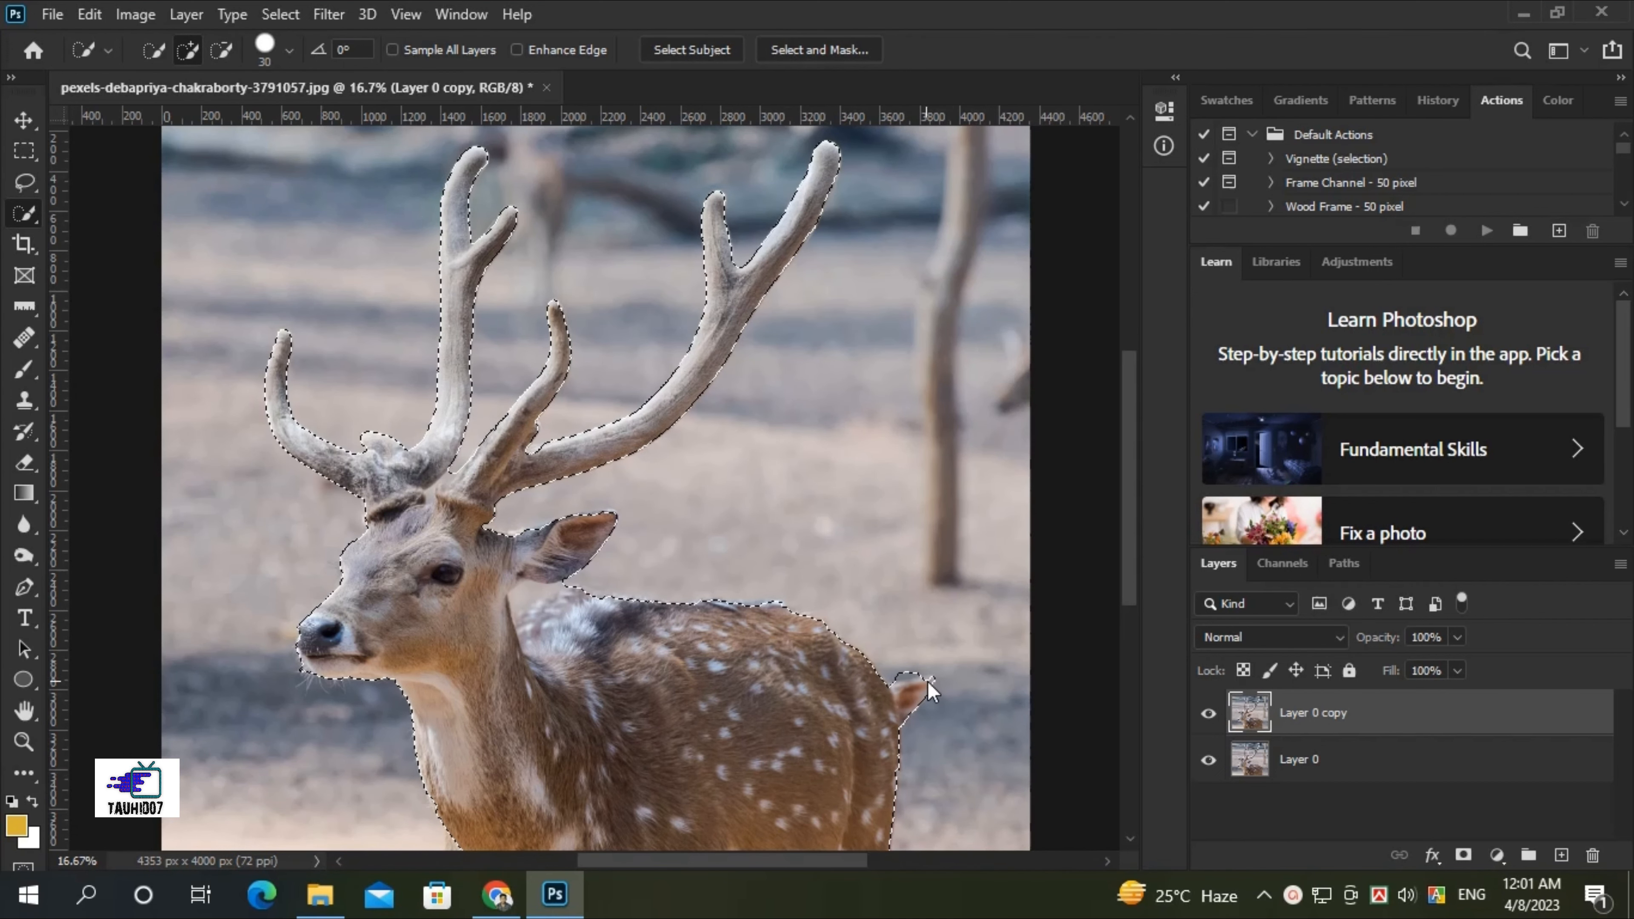
key(alt)
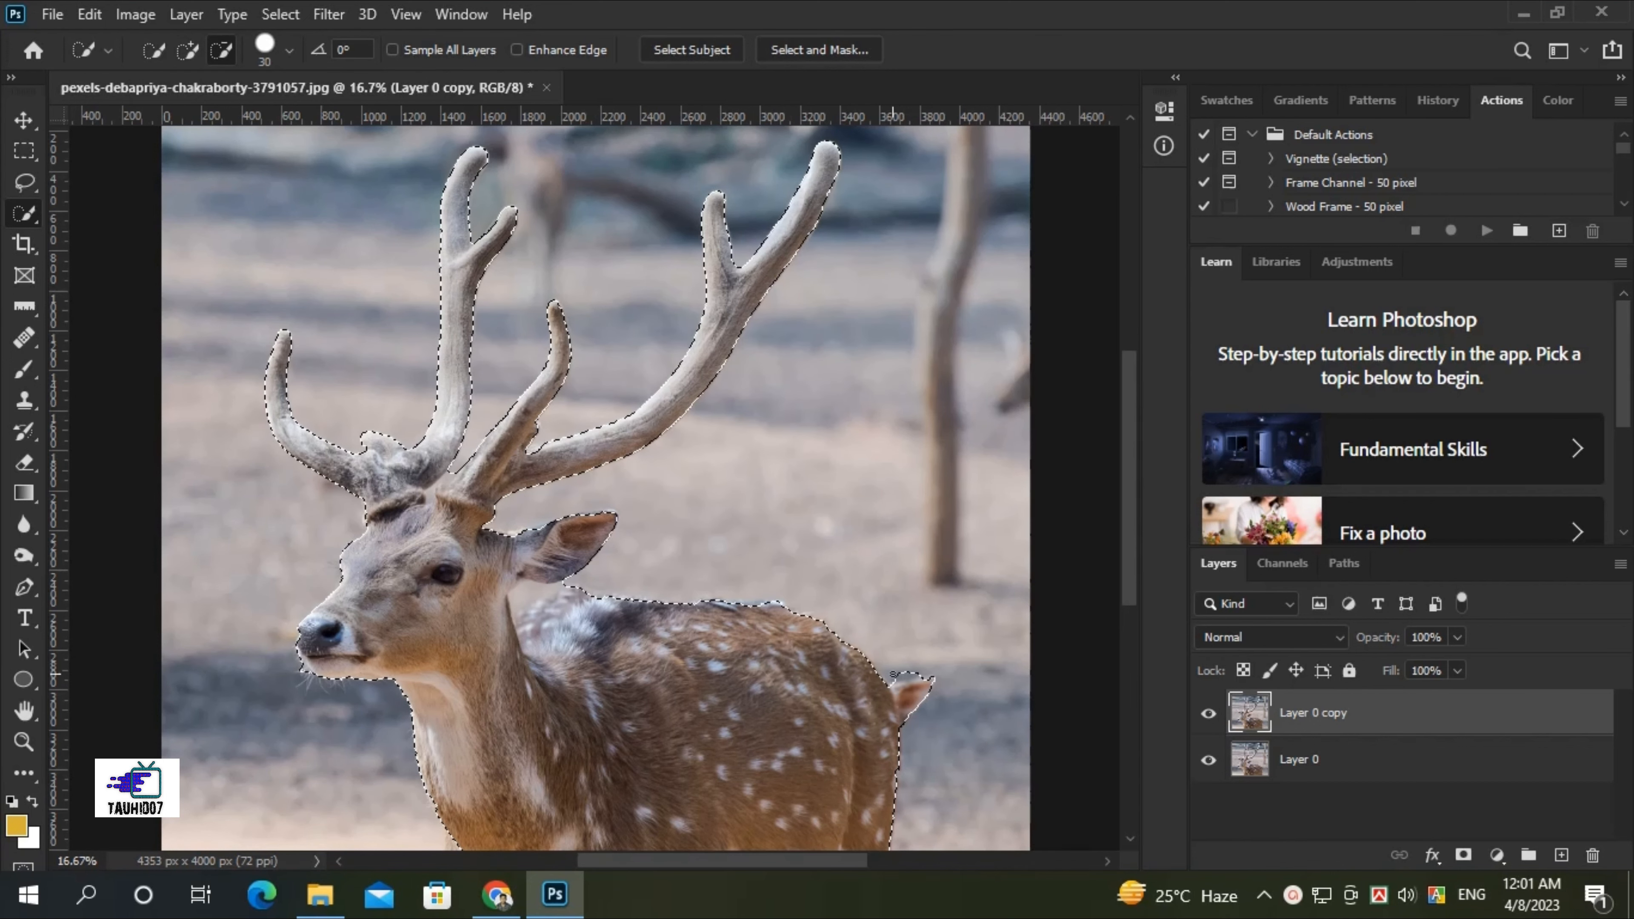
alt+click(909, 673)
scroll(568, 509, down, 1)
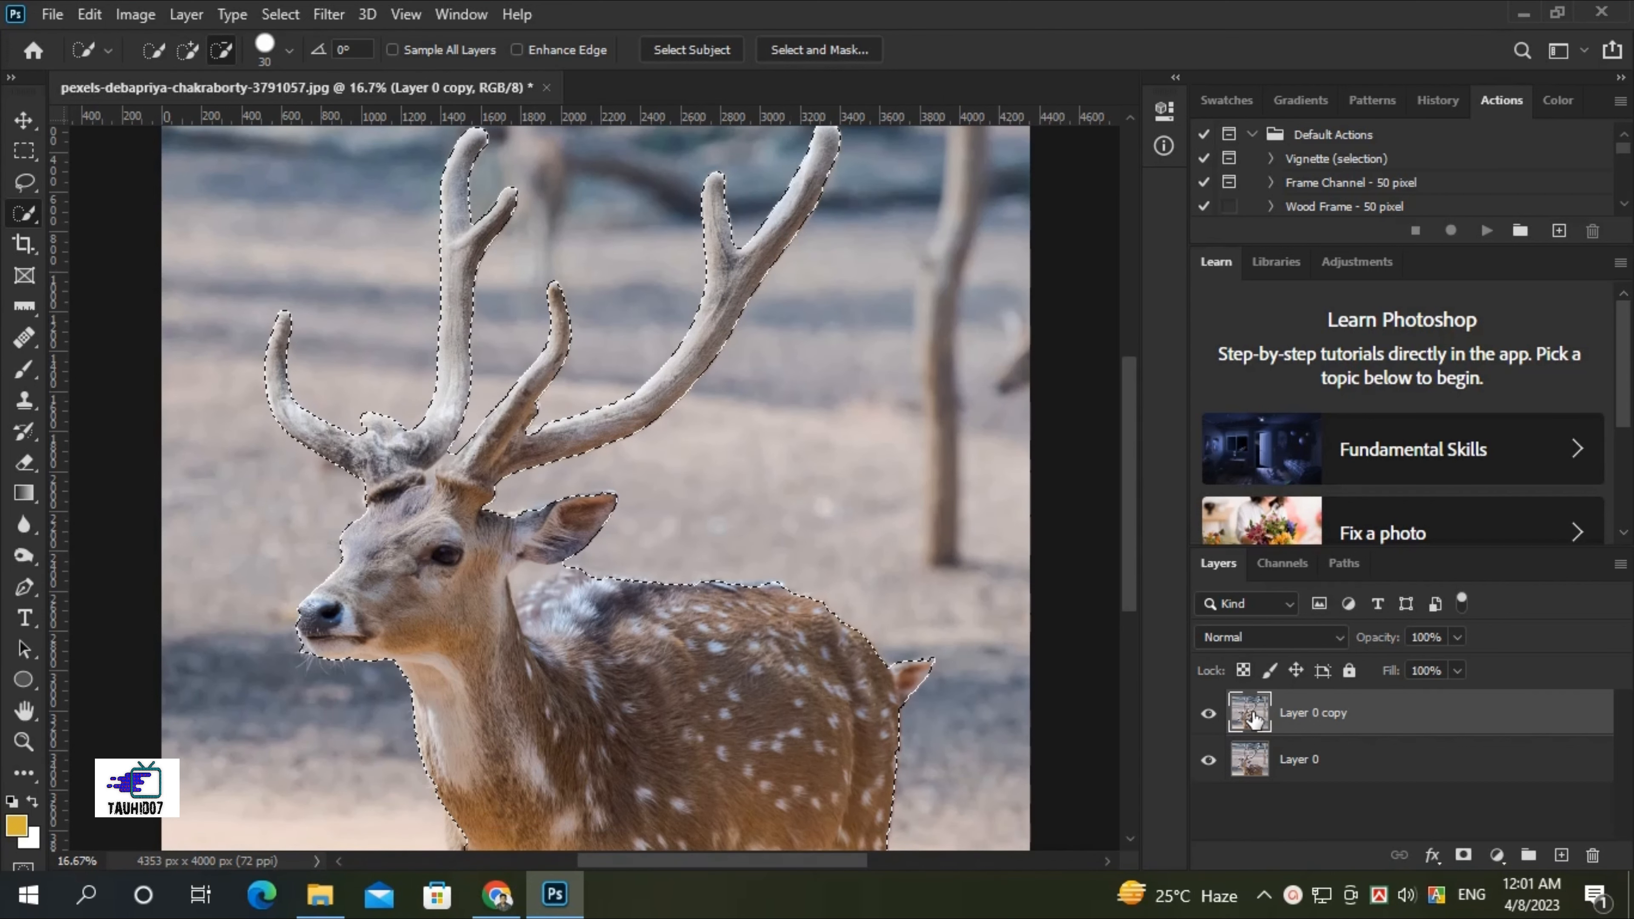
Mask Layer 0 copy with the deer selection, undoing the extra layer copied from it first.
key(ctrl+j)
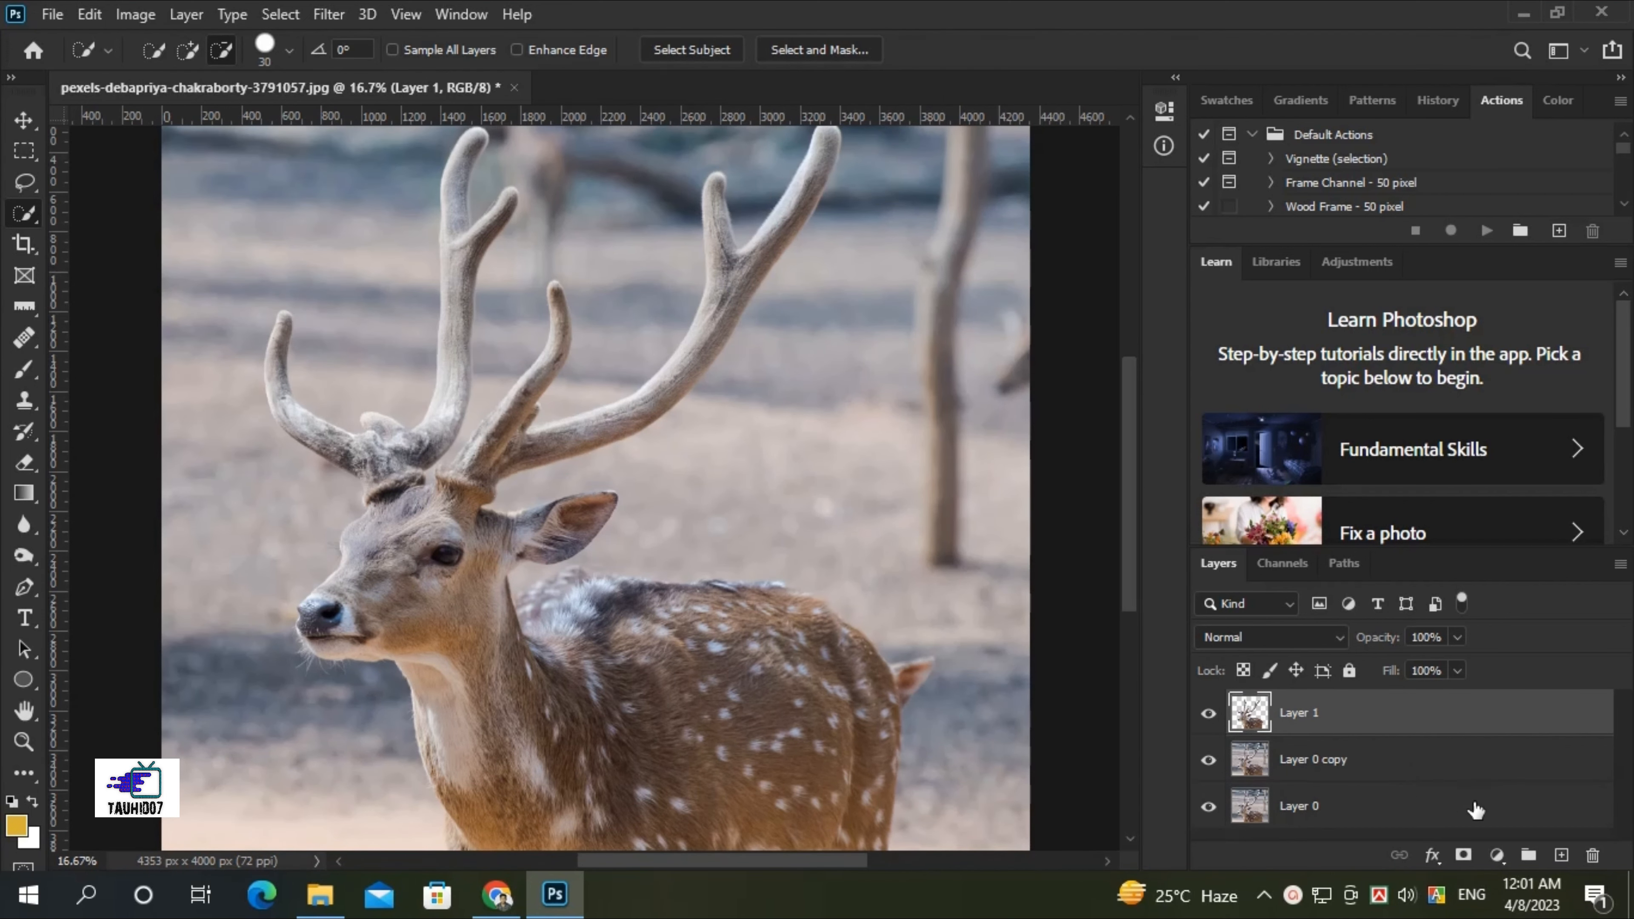
key(ctrl+z)
click(1464, 856)
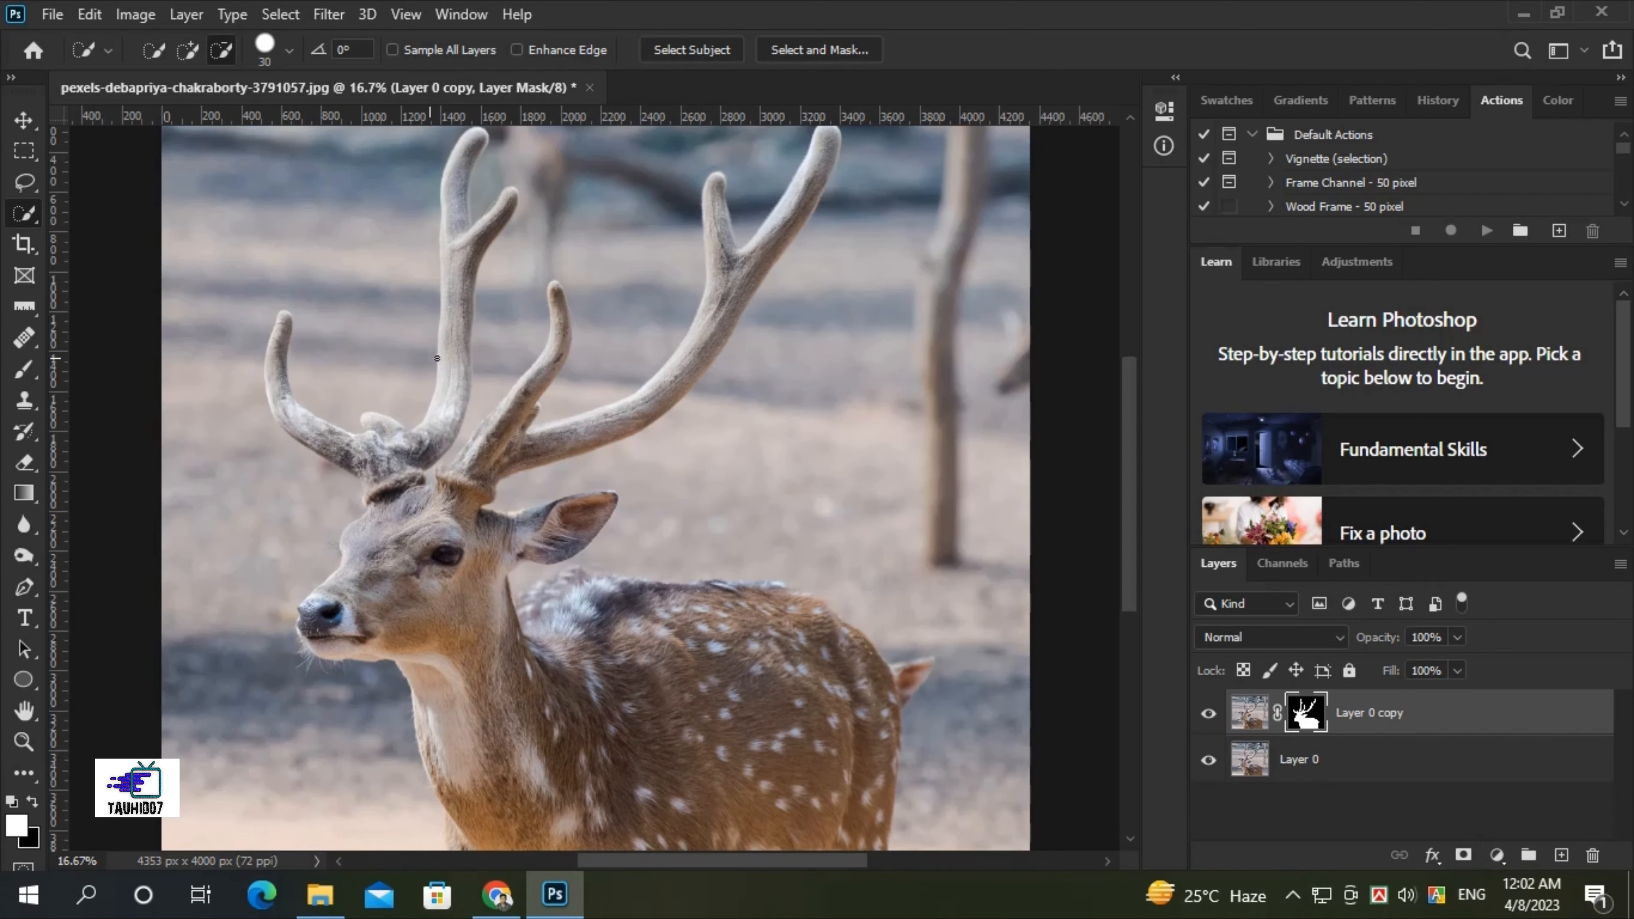
key(ctrl+minus)
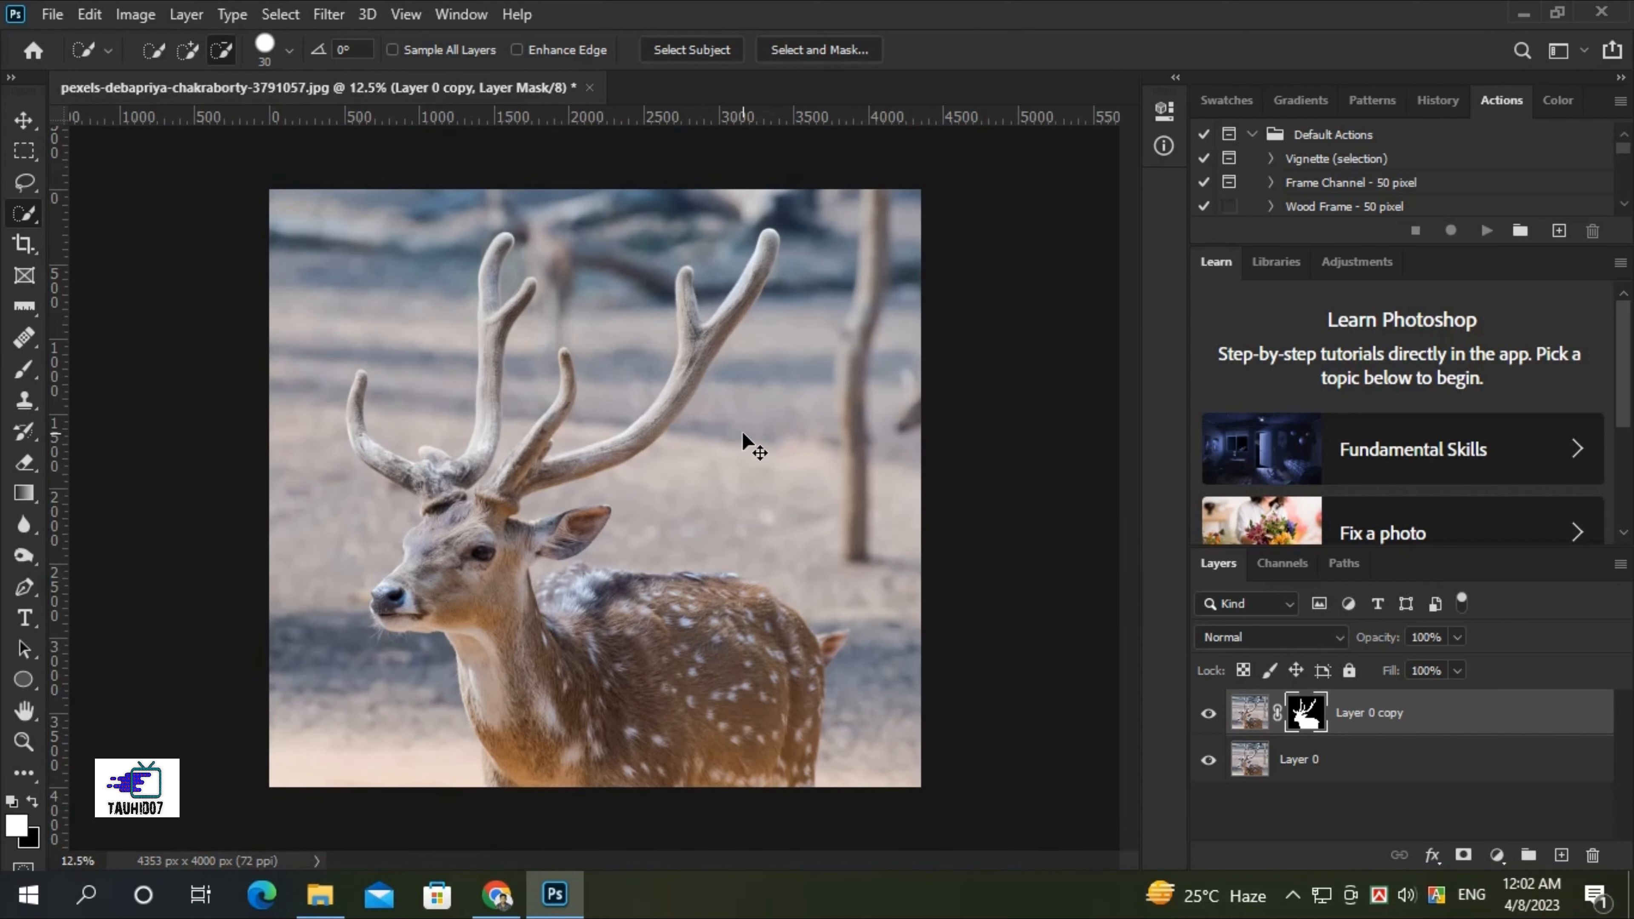
Load the deer mask of Layer 0 copy as a selection with that layer's image active.
click(24, 120)
alt+click(1313, 722)
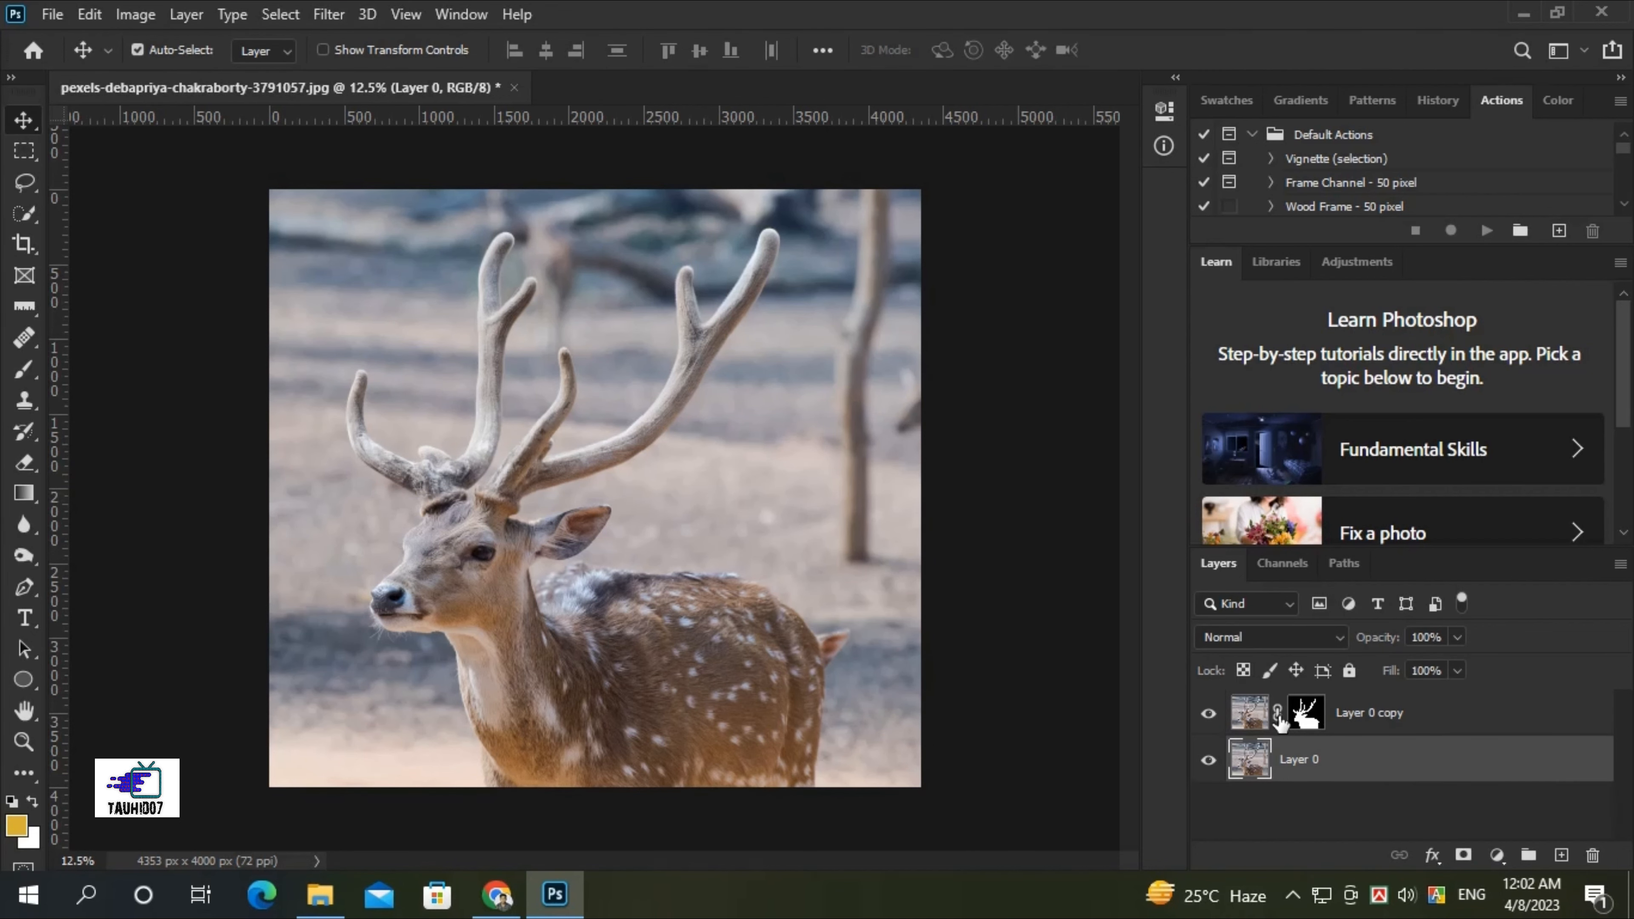
click(1262, 716)
ctrl+click(1306, 715)
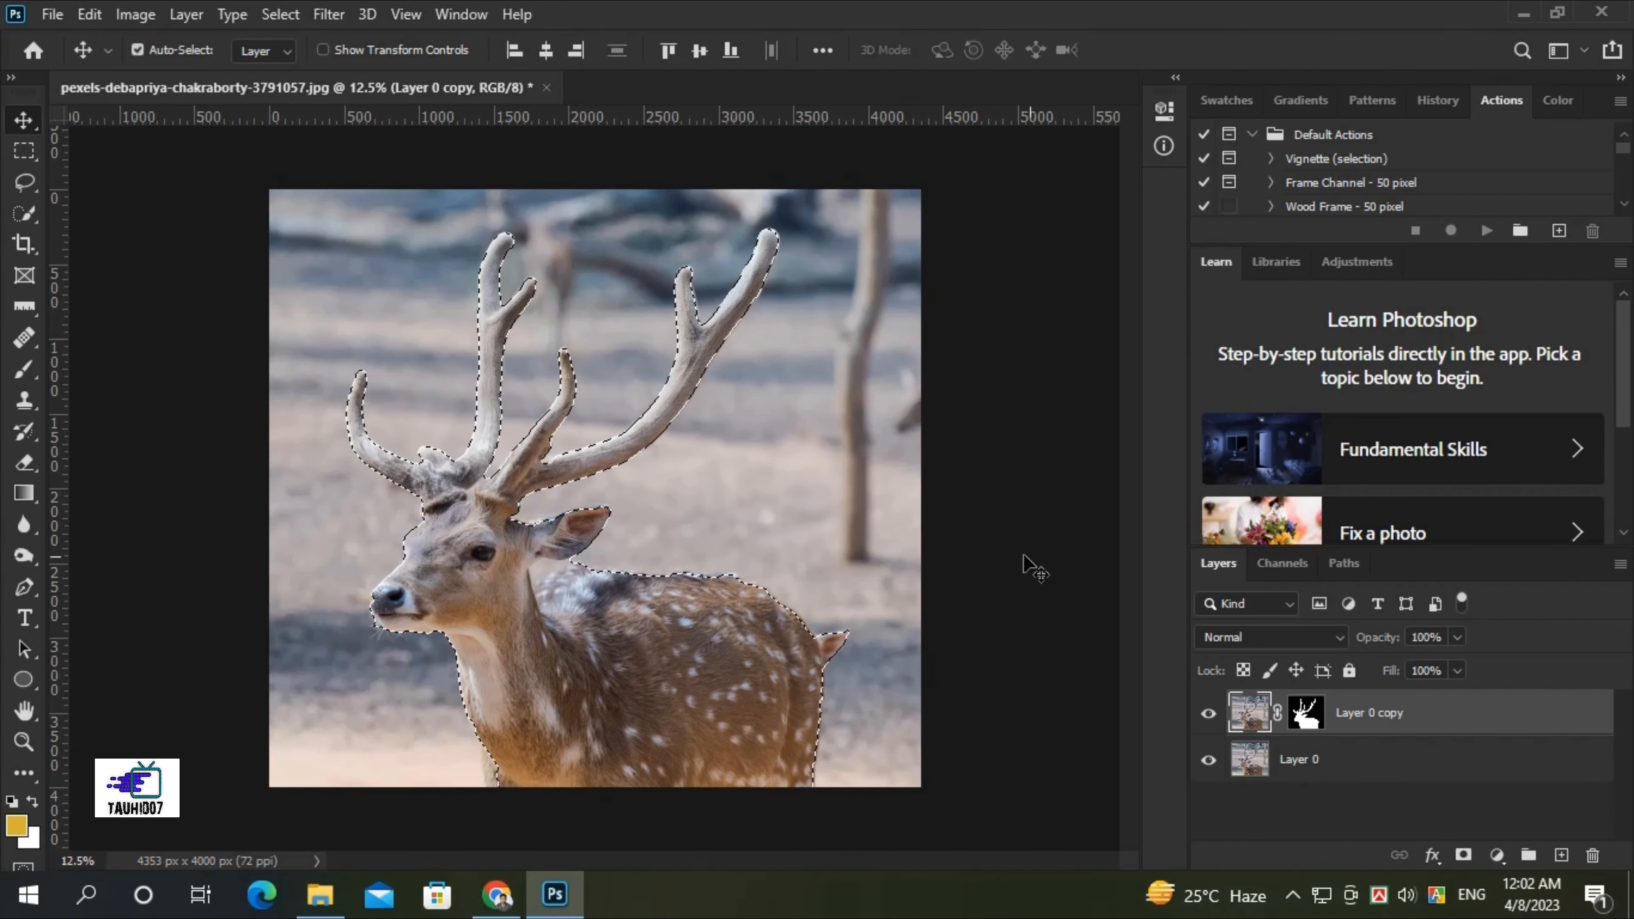
Subtract the deer's body and head from the selection with the Quick Selection tool, keeping only the antlers.
click(24, 213)
mouse_move(740, 644)
mouse_down()
mouse_move(514, 566)
mouse_move(417, 510)
mouse_up()
key(ctrl+plus)
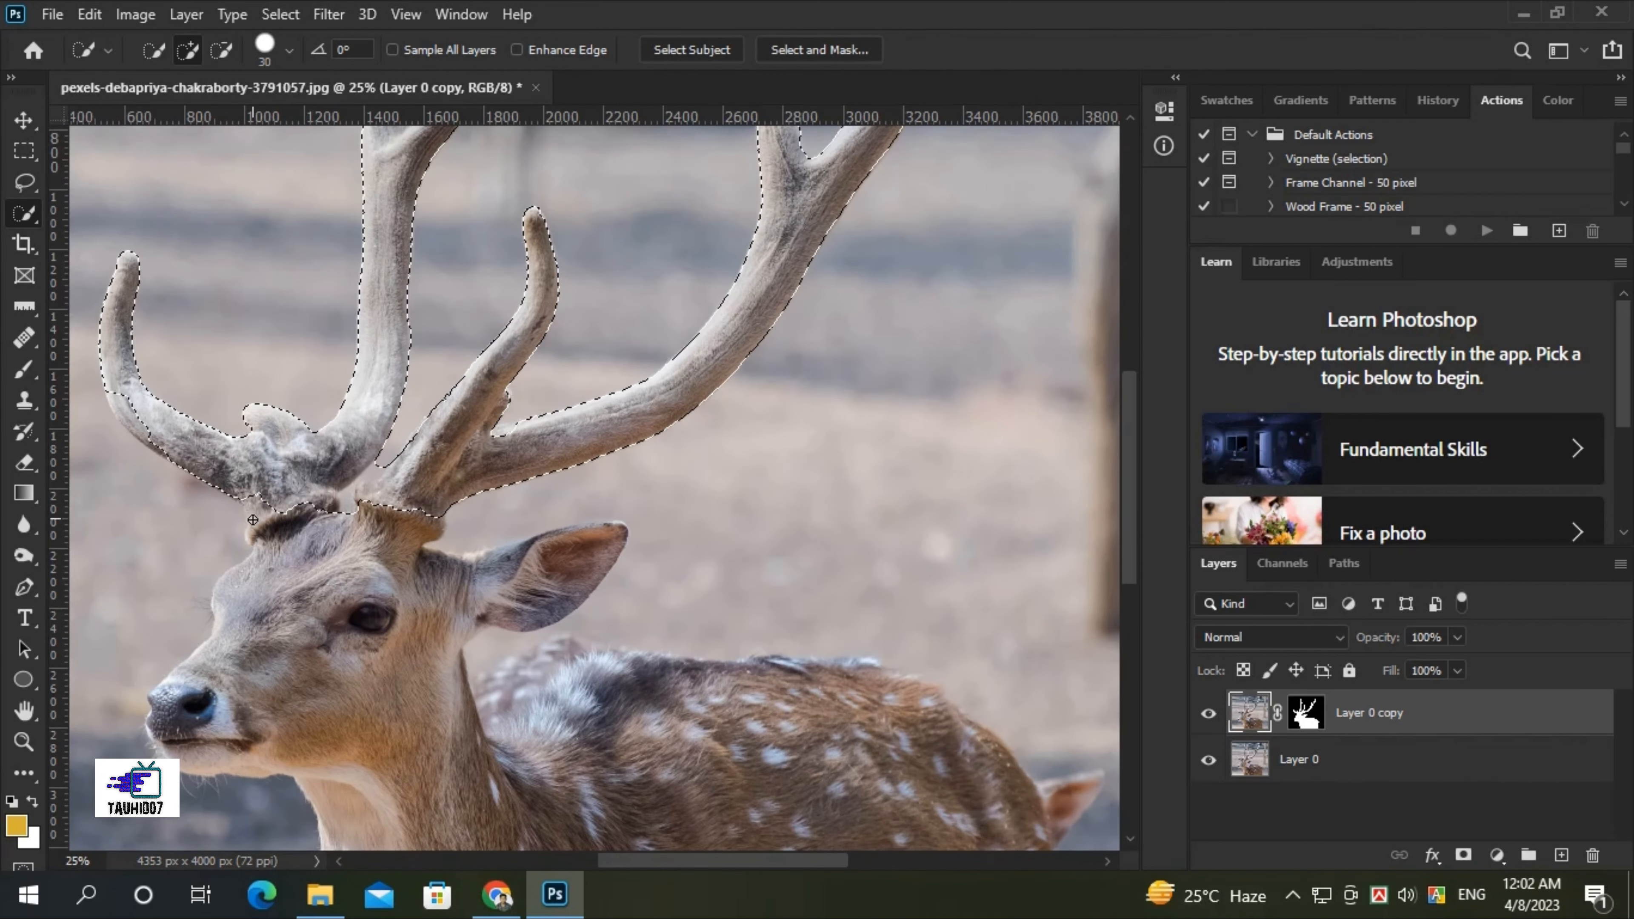
Refine the antler selection around the antler bases and along the outer edge of the curved antler.
click(403, 517)
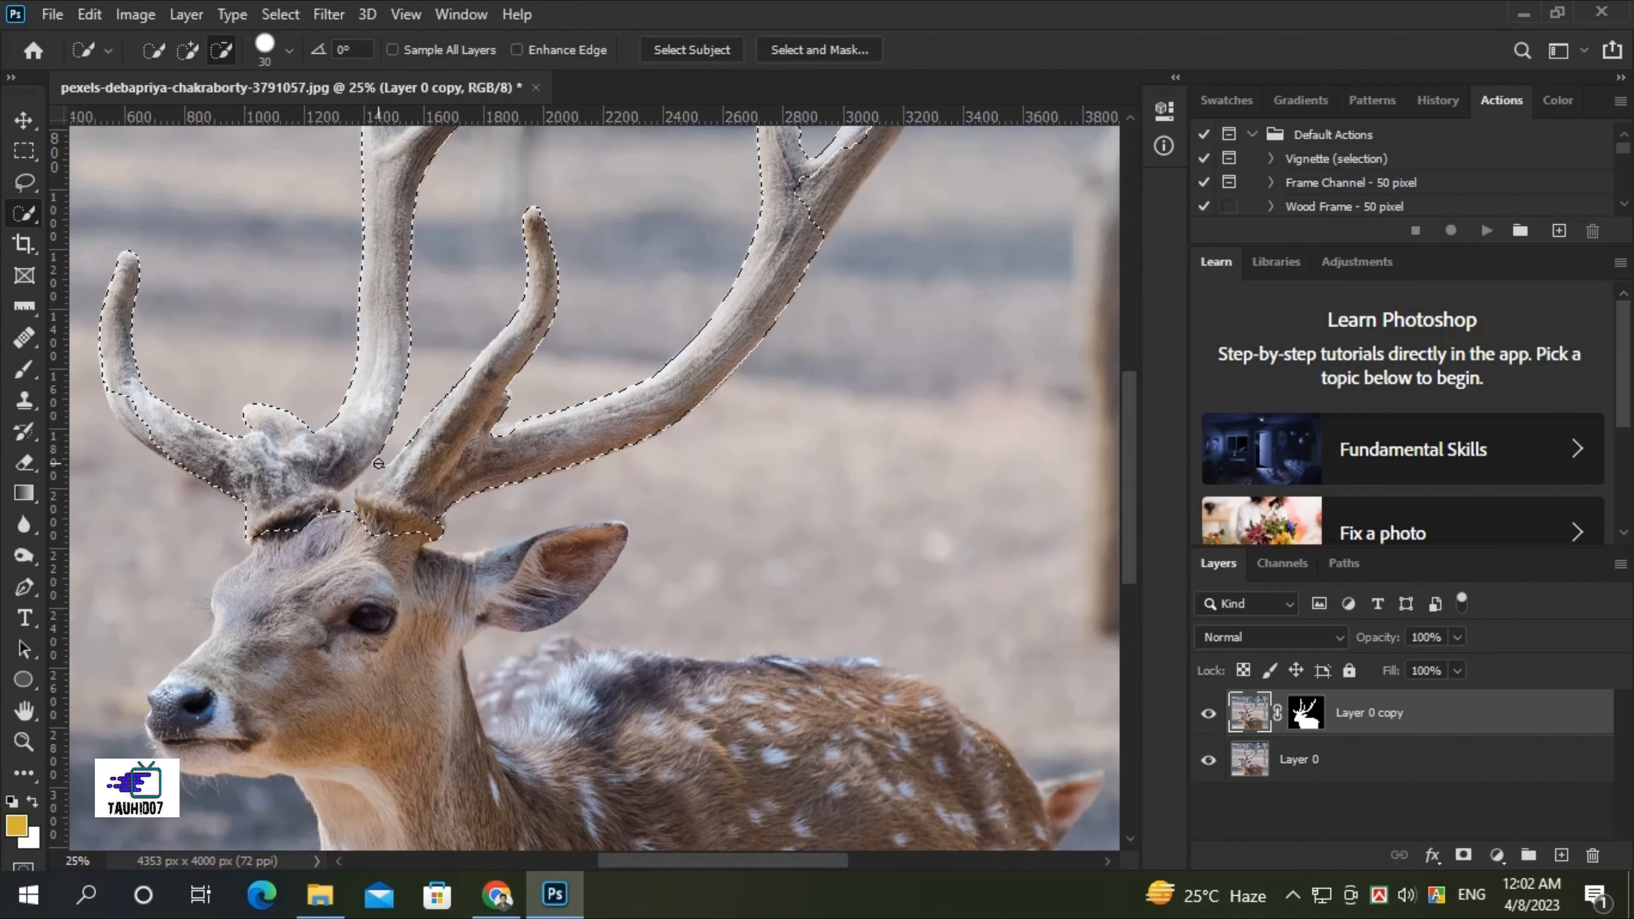
click(188, 53)
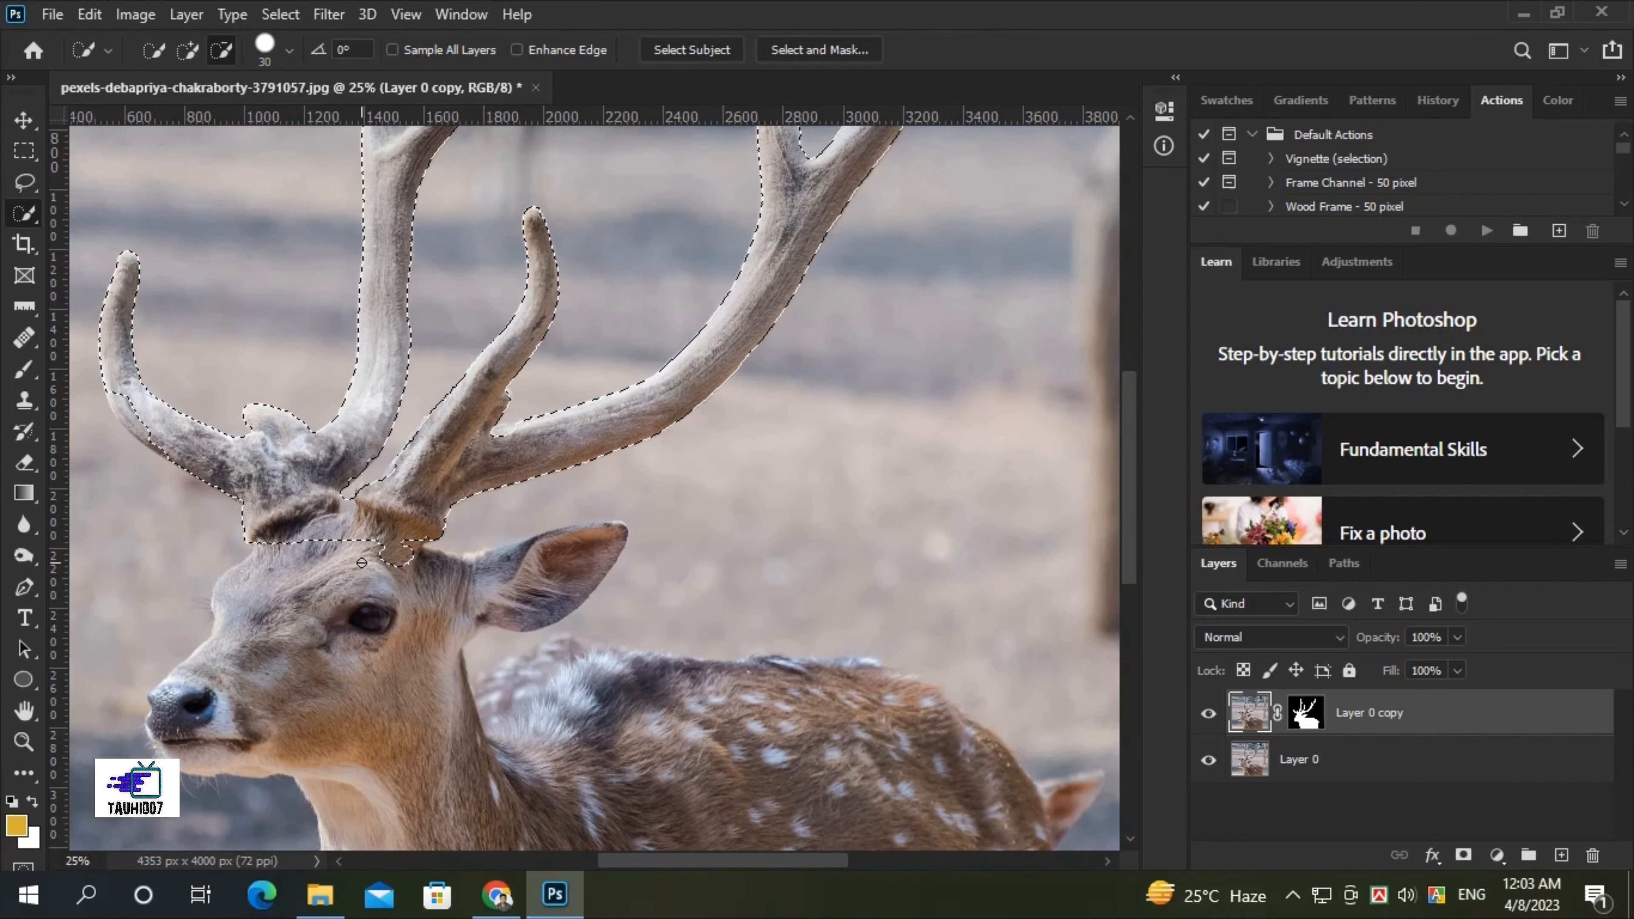
alt+click(325, 548)
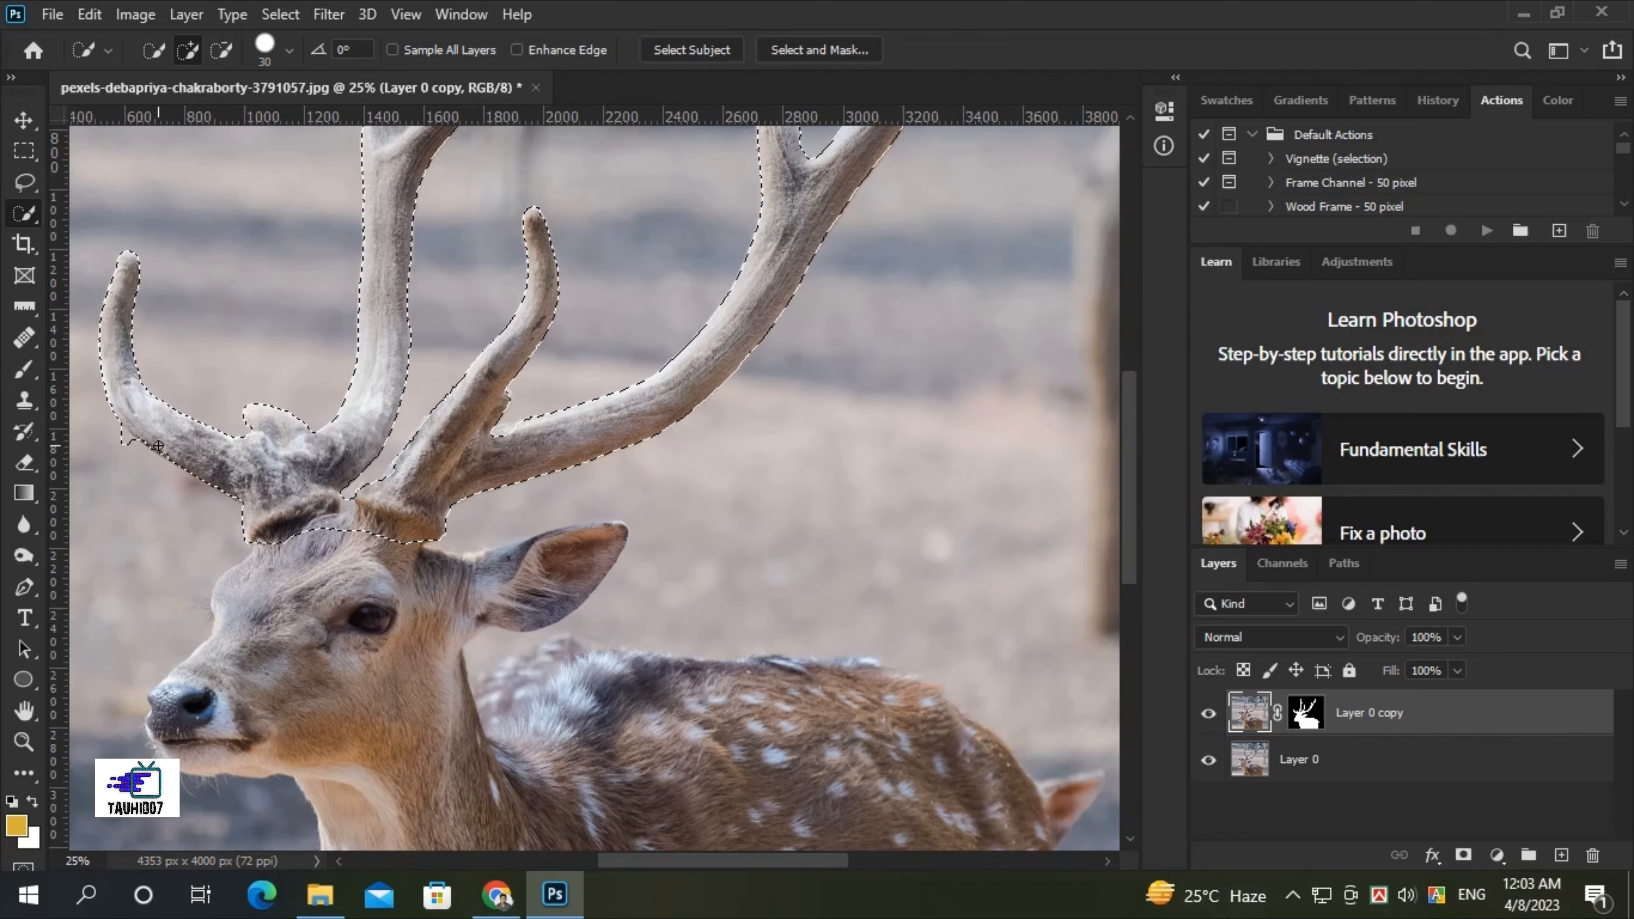
scroll(256, 136, up, 3)
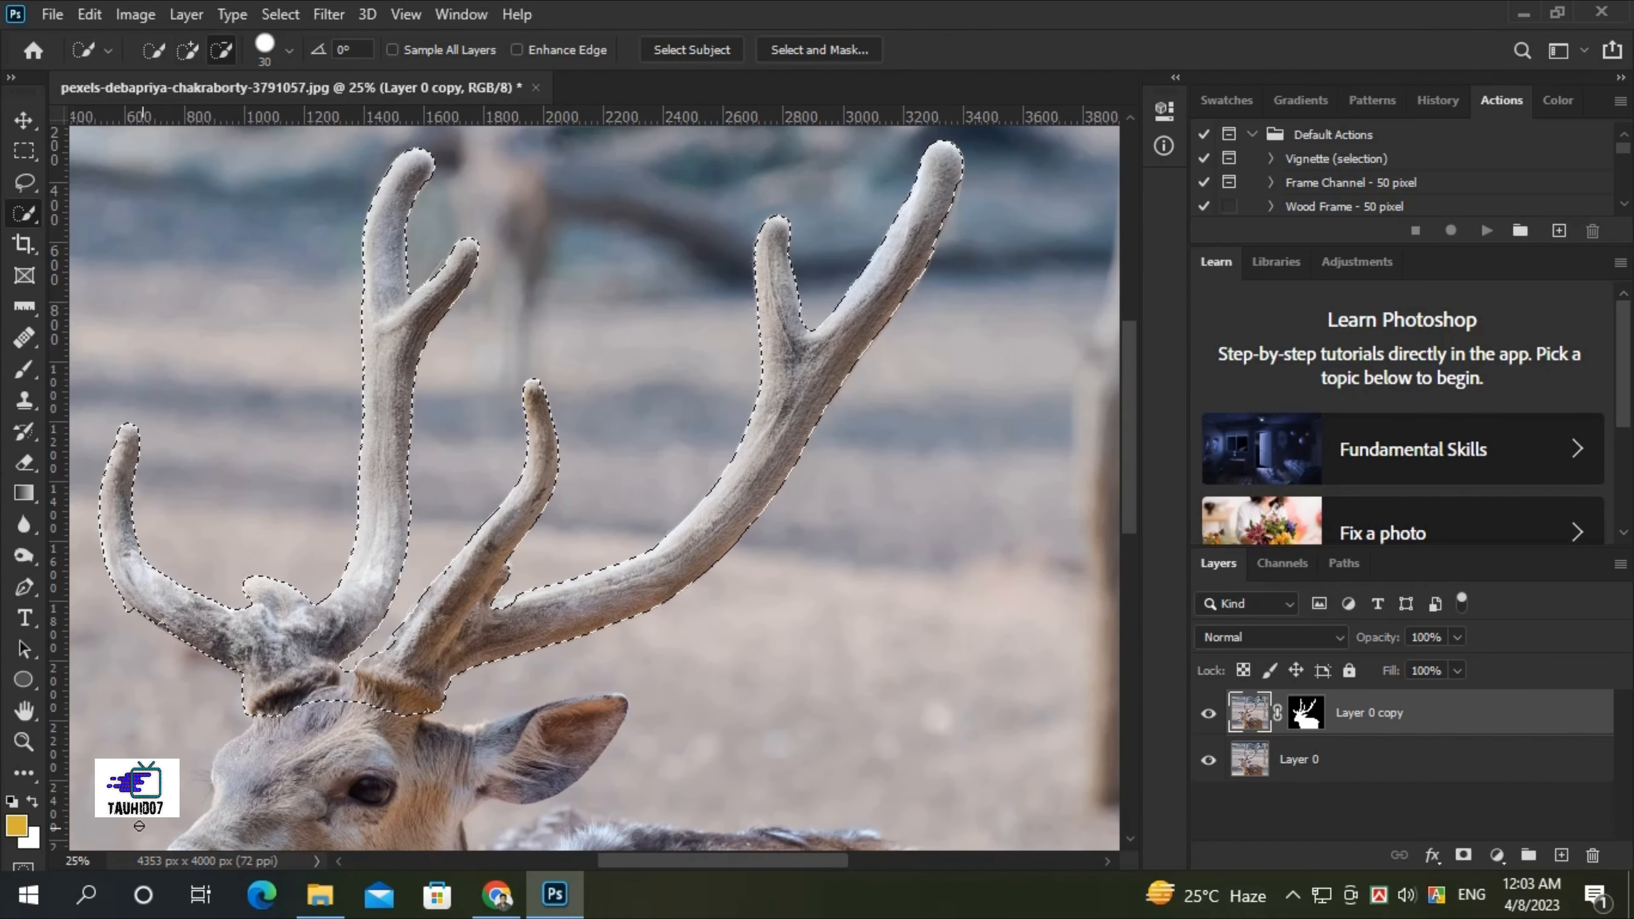
alt+click(122, 614)
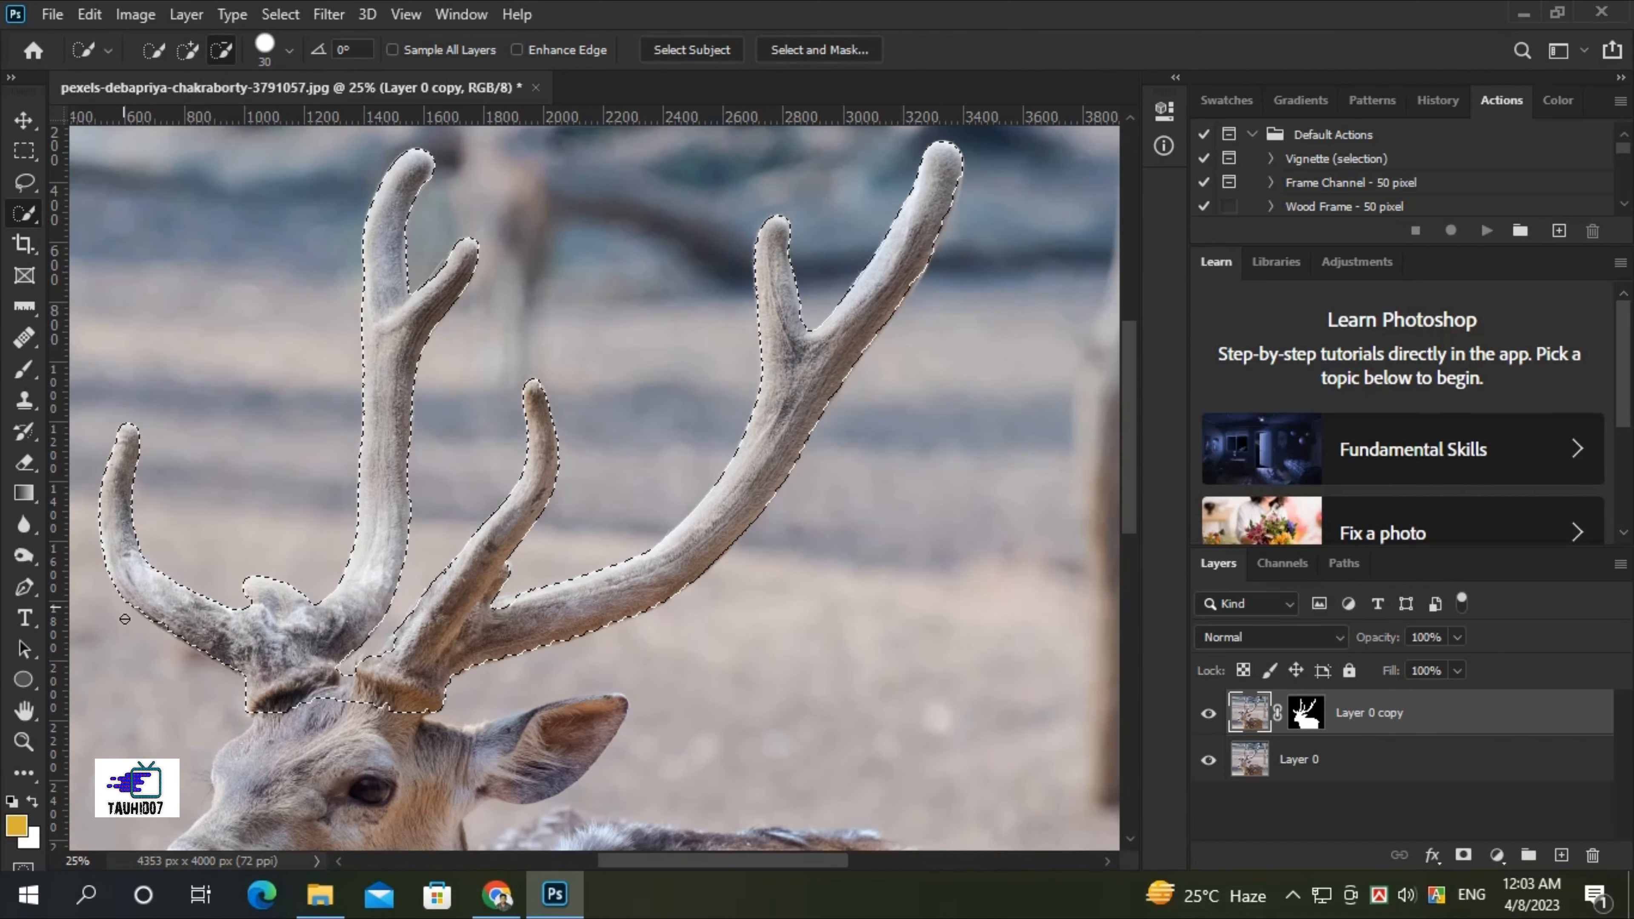
key(ctrl+minus)
key(ctrl+minus)
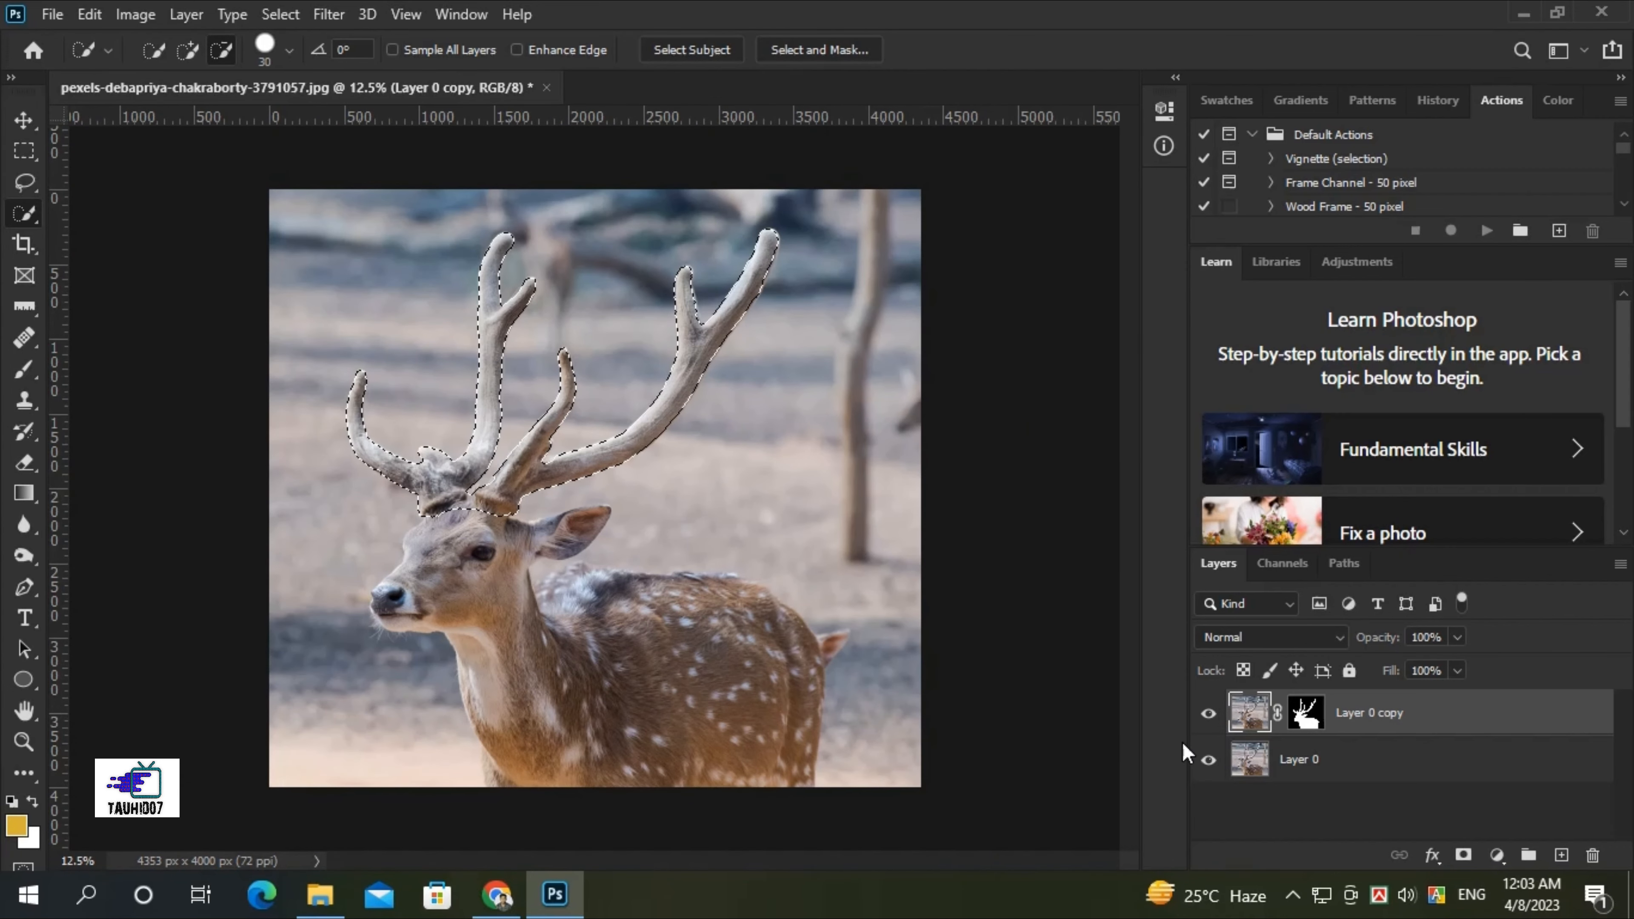
Copy the selected antlers to a new layer and place that layer inside a layer group.
key(ctrl+j)
key(ctrl+g)
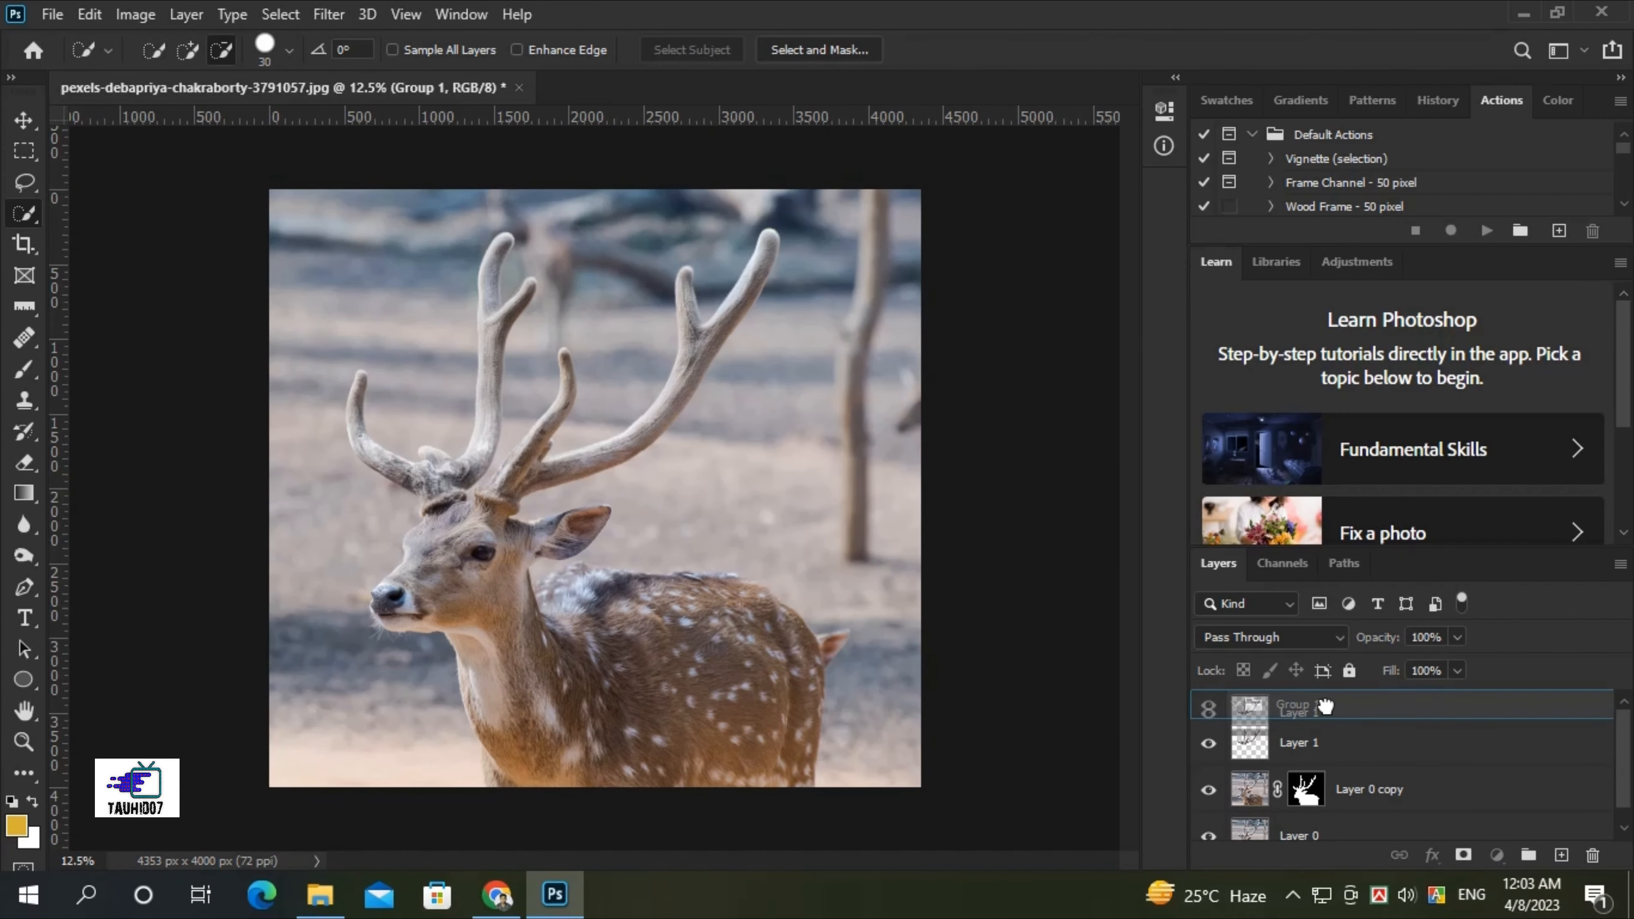
mouse_move(1294, 742)
mouse_down()
mouse_move(1313, 698)
mouse_move(1338, 708)
mouse_move(1342, 681)
mouse_move(1317, 754)
mouse_up()
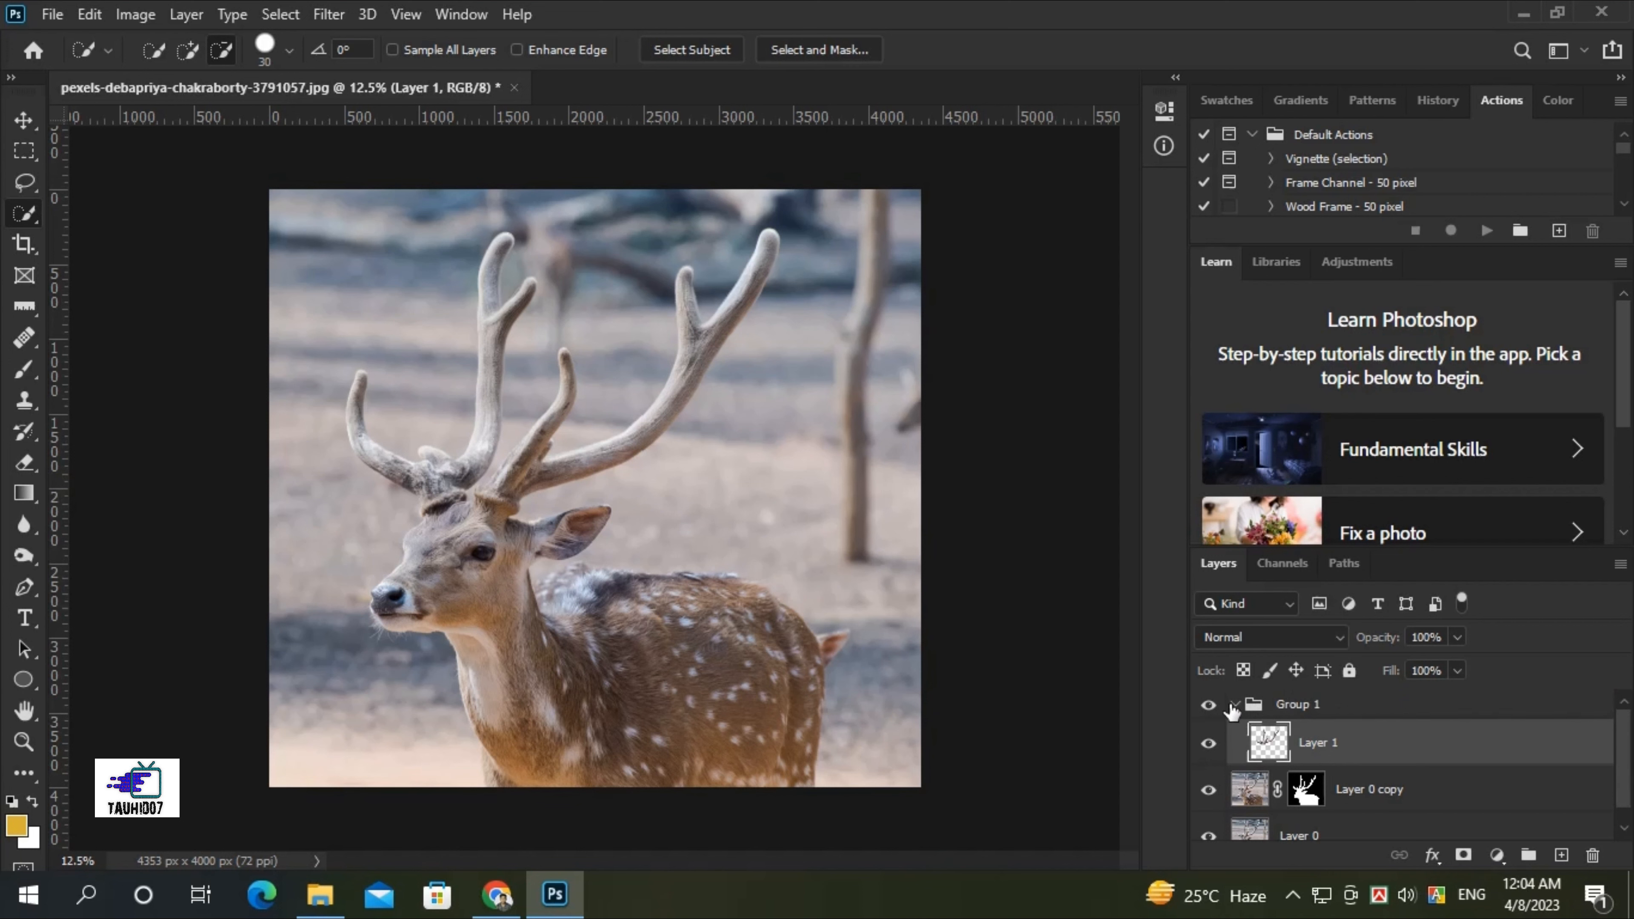
click(1235, 704)
Add a Color Lookup adjustment directly above Layer 0 using the Moonlight.3DL LUT.
click(1300, 795)
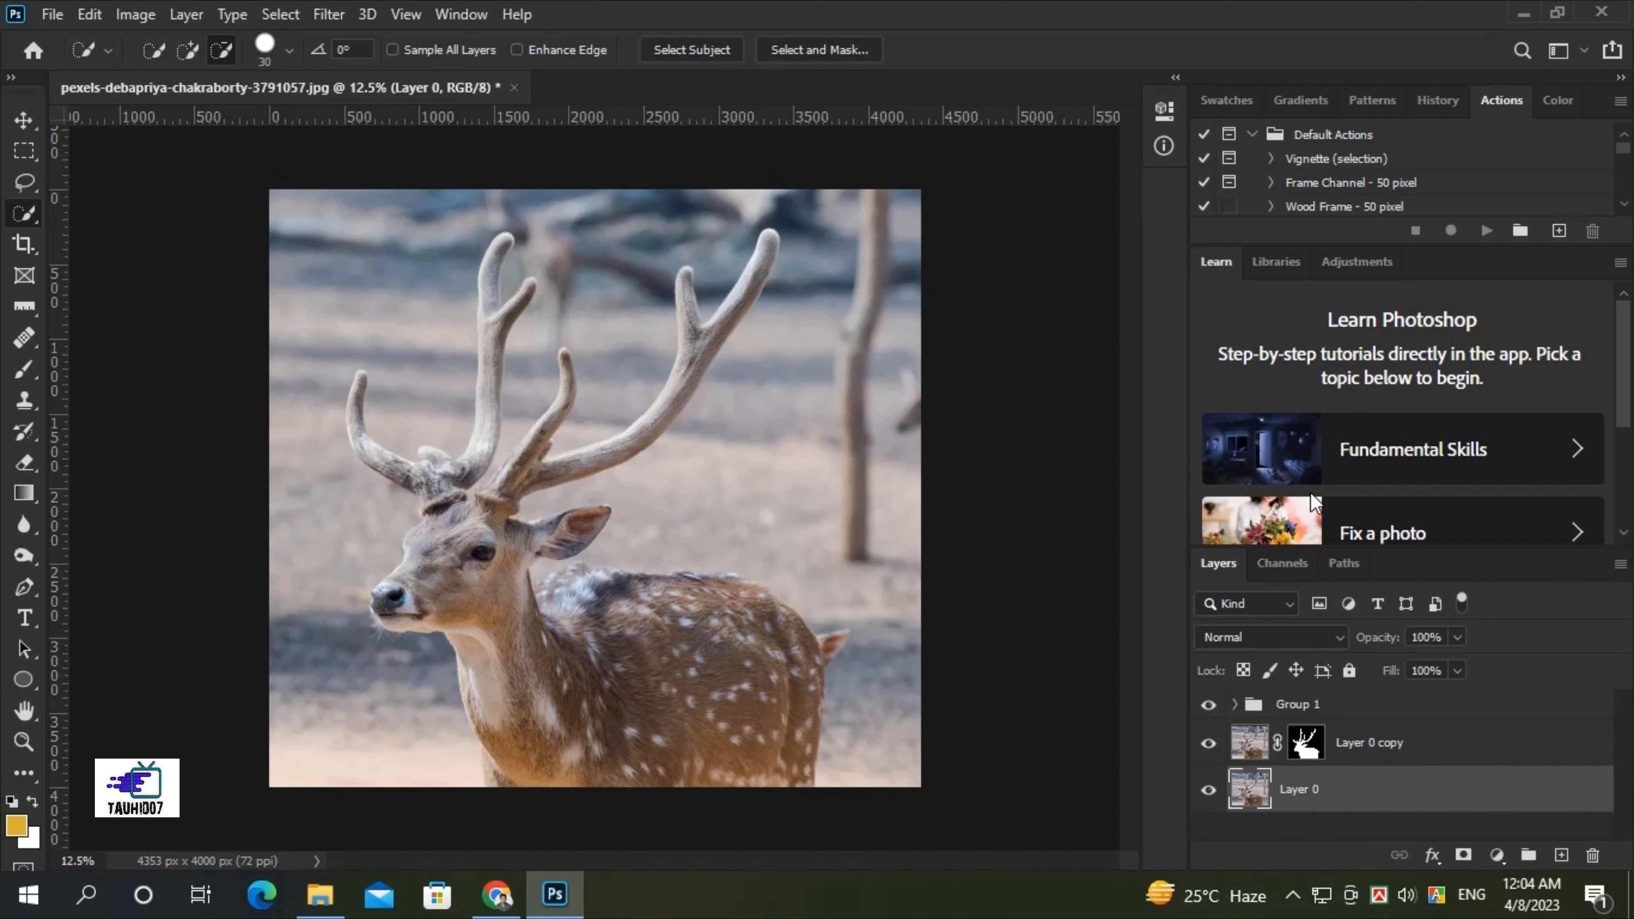
click(1498, 855)
click(1498, 727)
click(1015, 185)
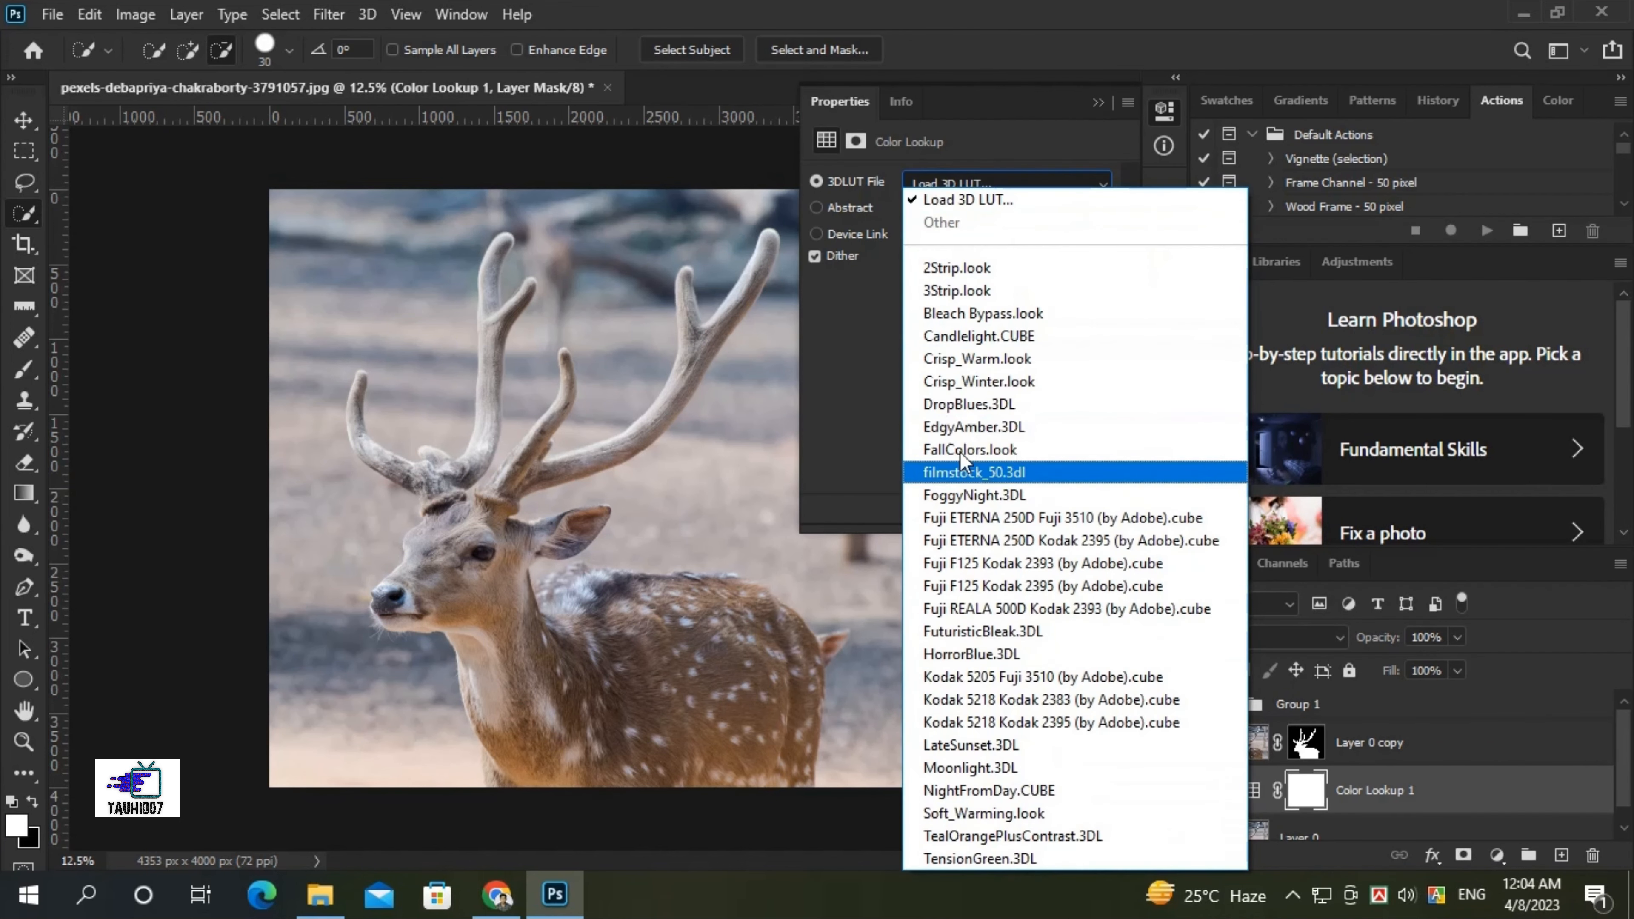
click(987, 768)
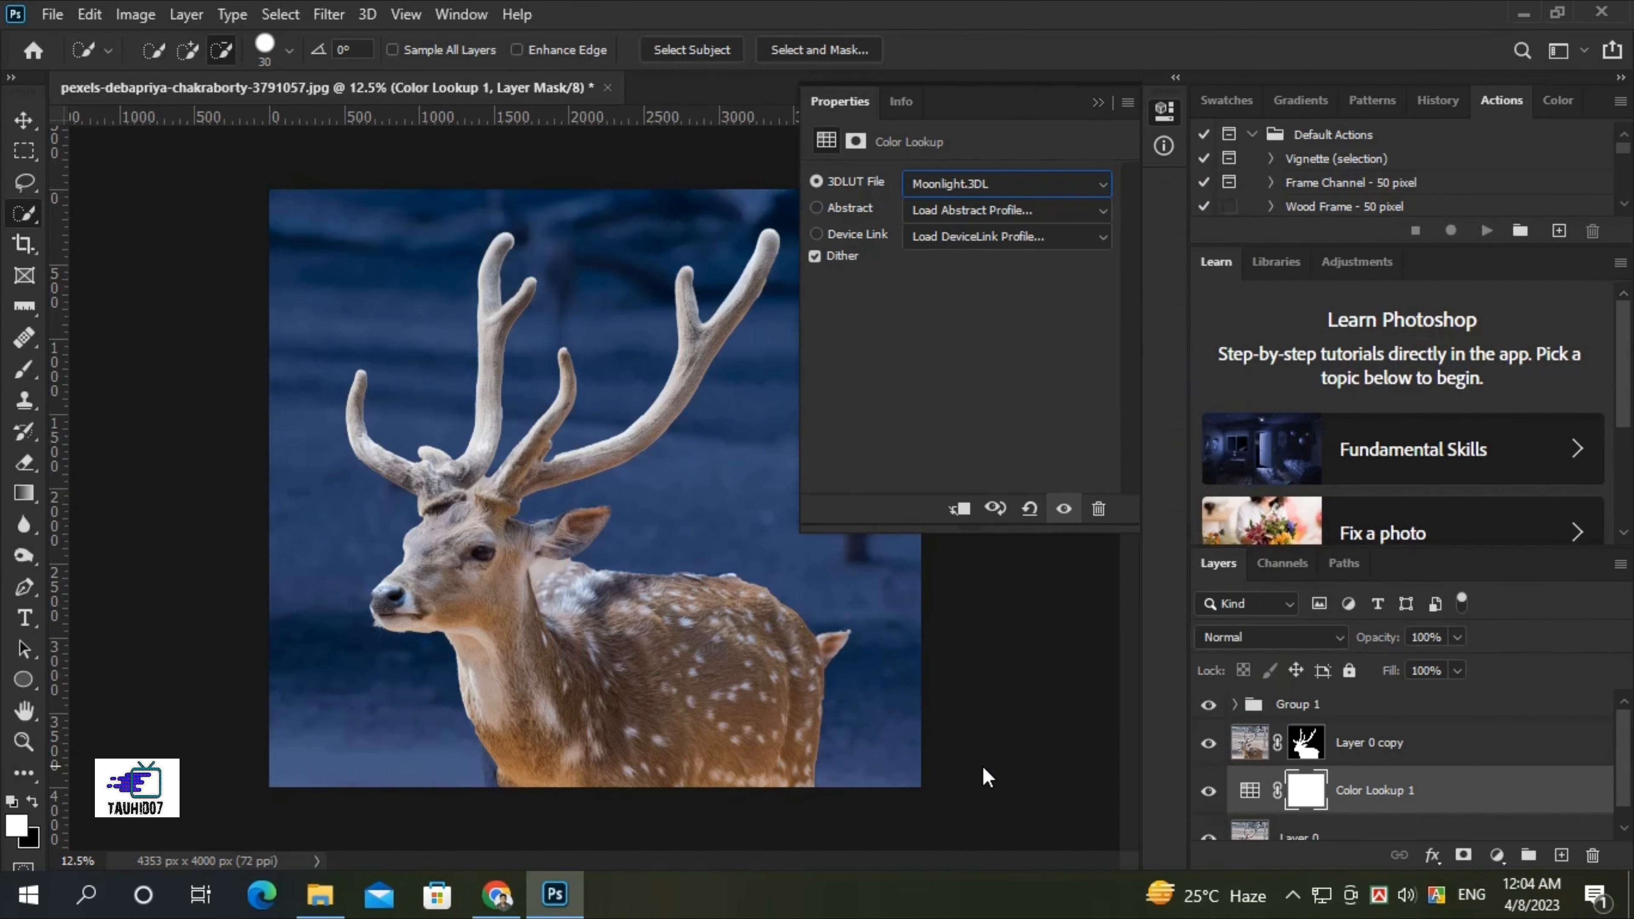
click(1098, 103)
scroll(1441, 796, down, 1)
click(1438, 815)
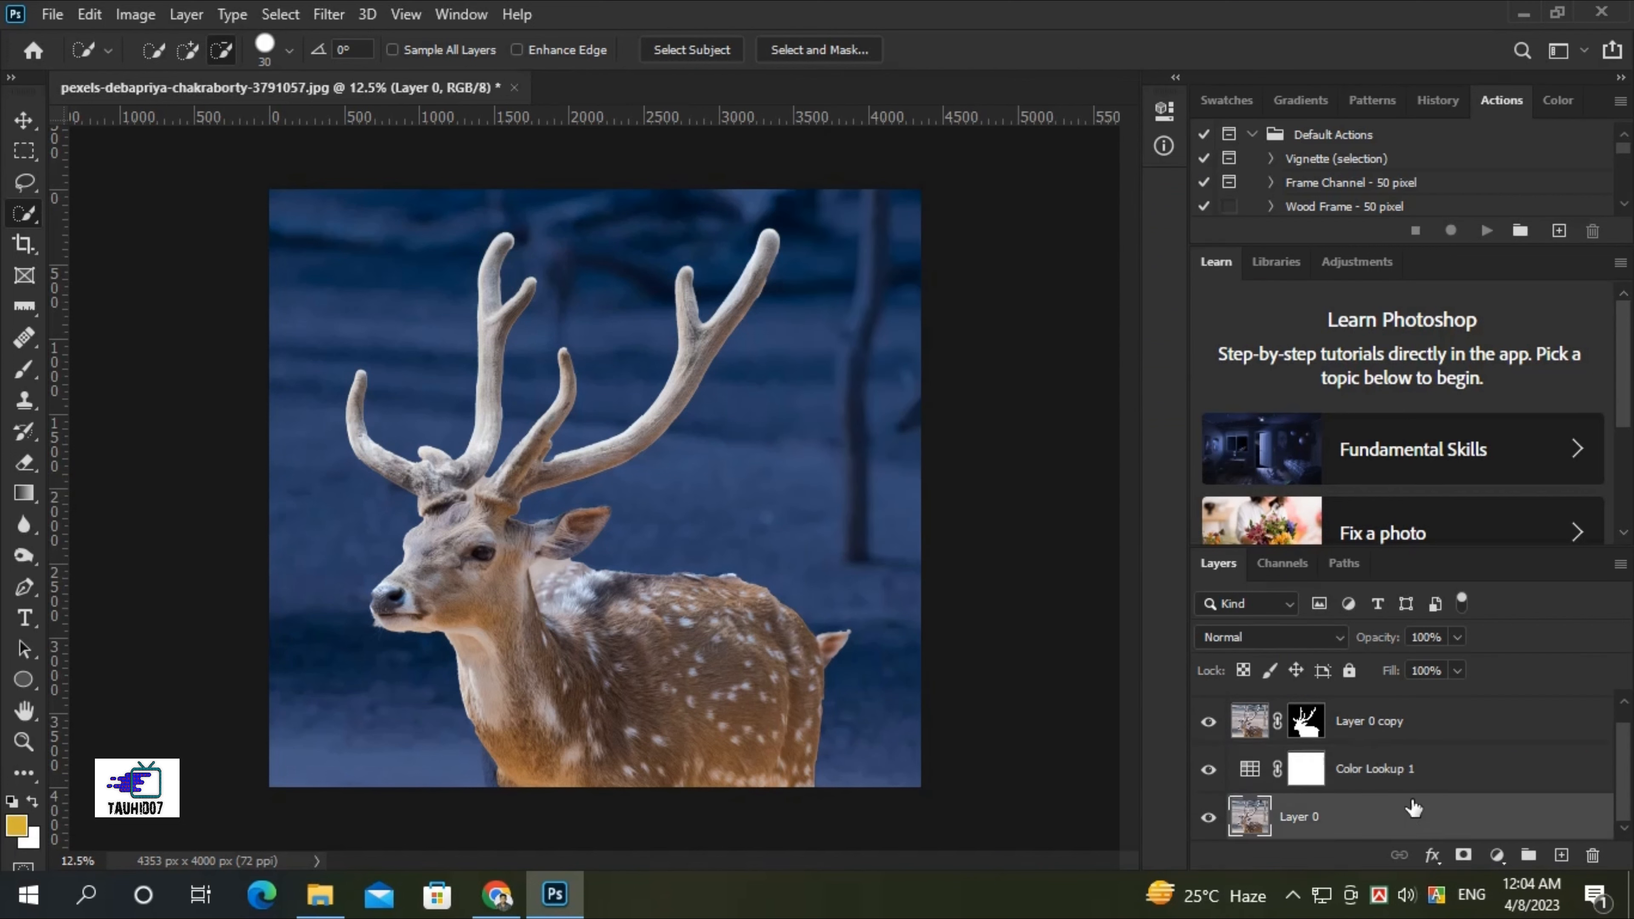
click(1433, 773)
click(1499, 857)
click(1514, 651)
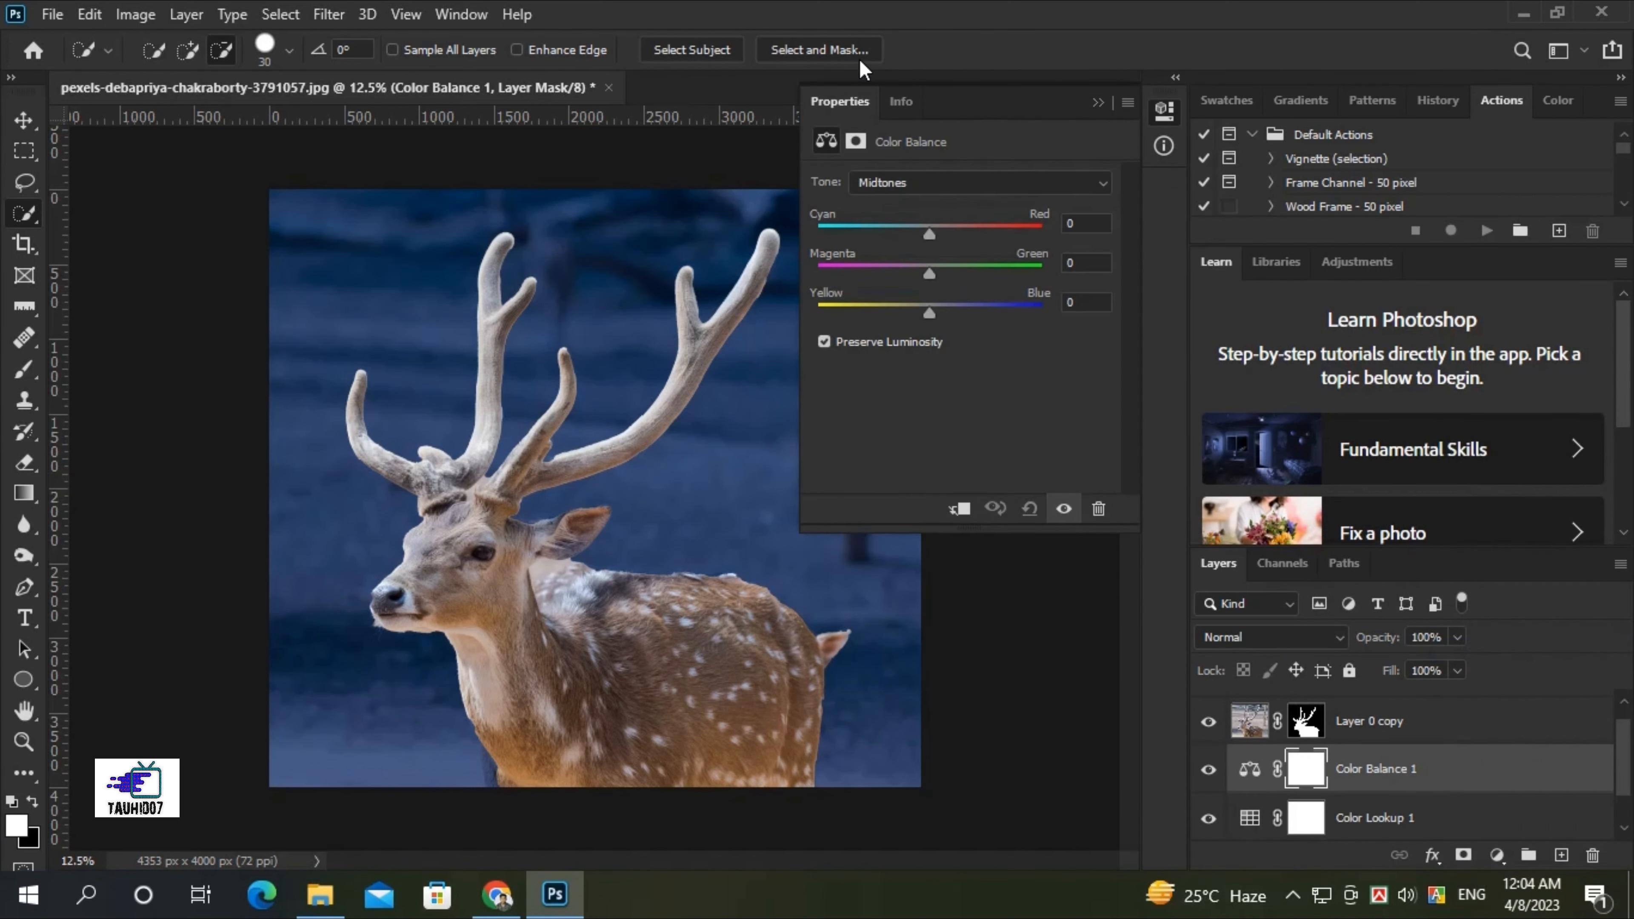
key(ctrl+z)
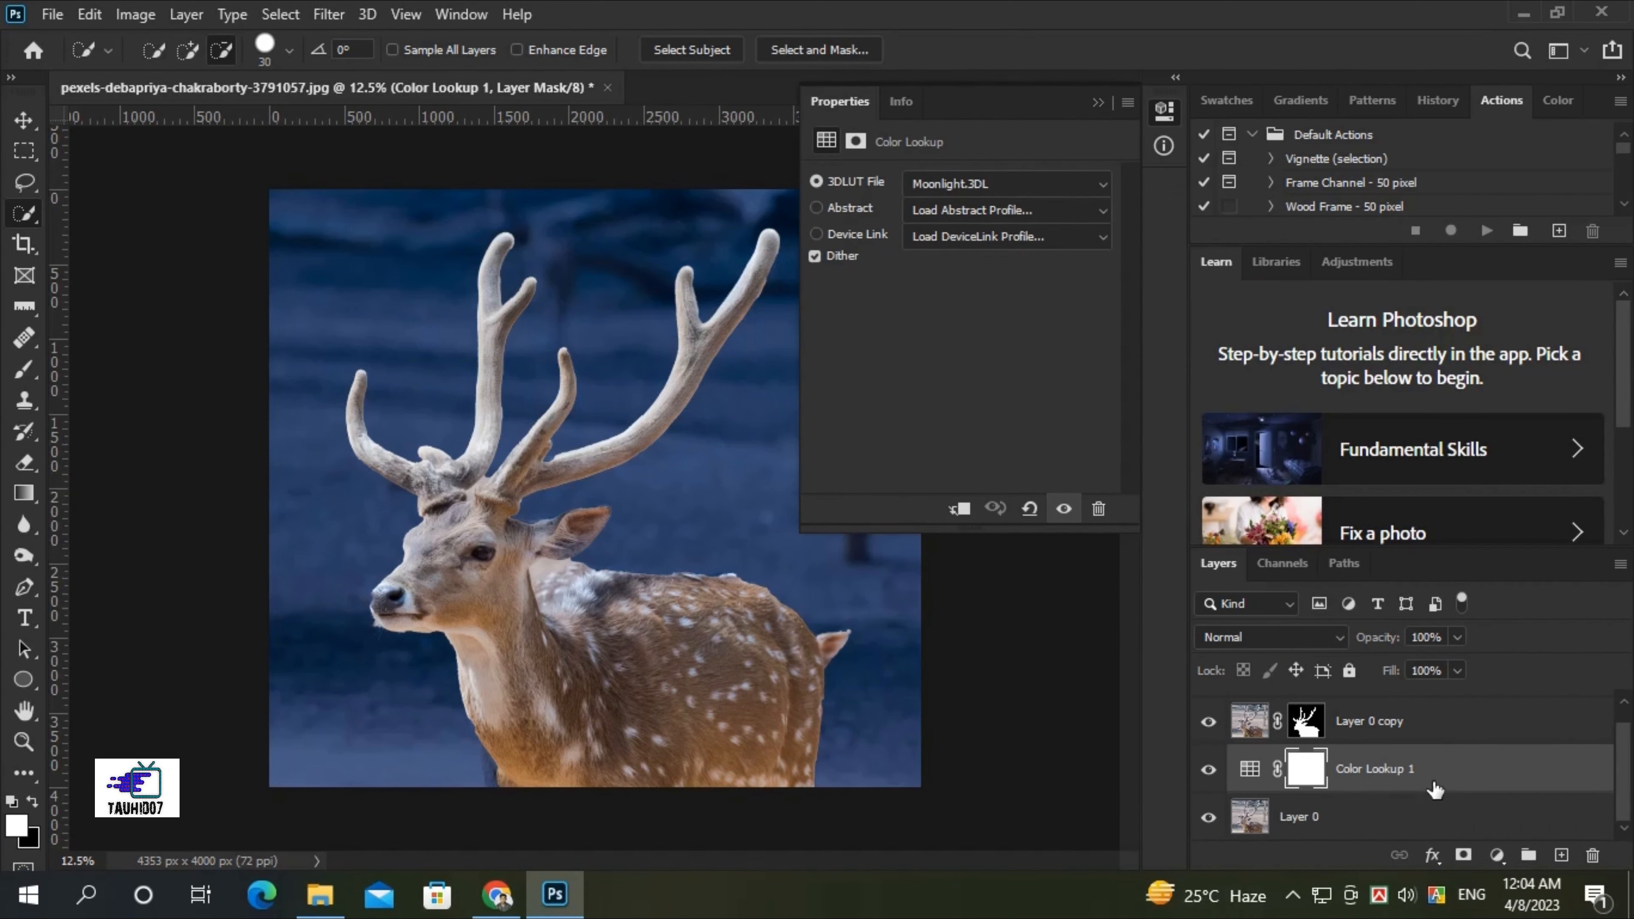
Add a Black & White adjustment with the Default preset above the Color Lookup layer.
click(1498, 857)
click(1487, 668)
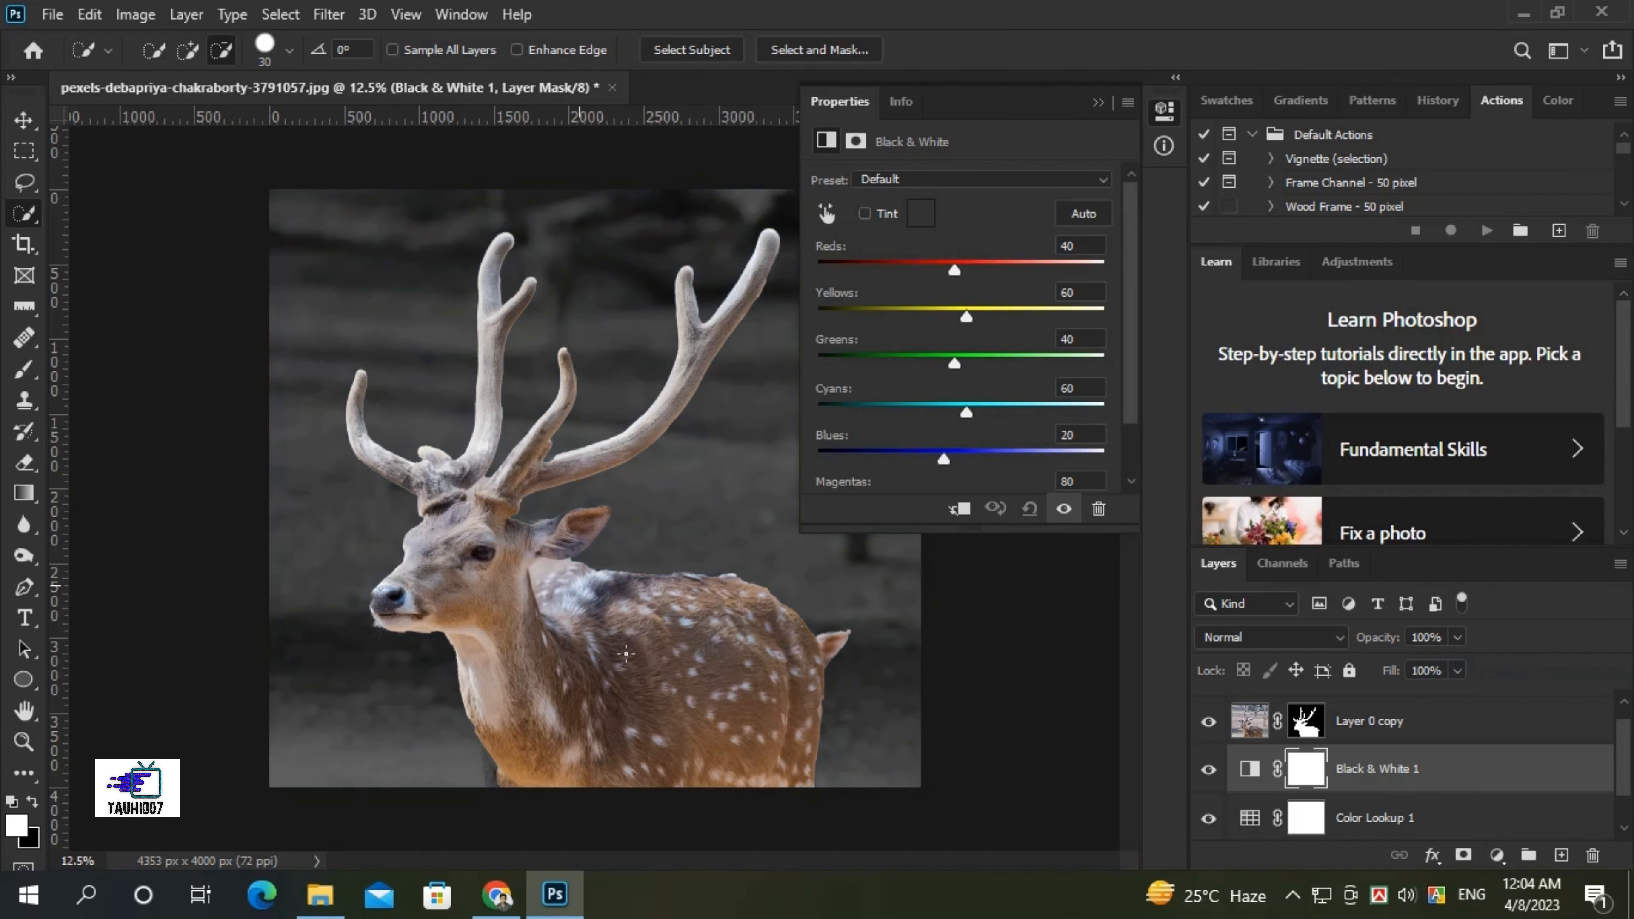
click(1095, 103)
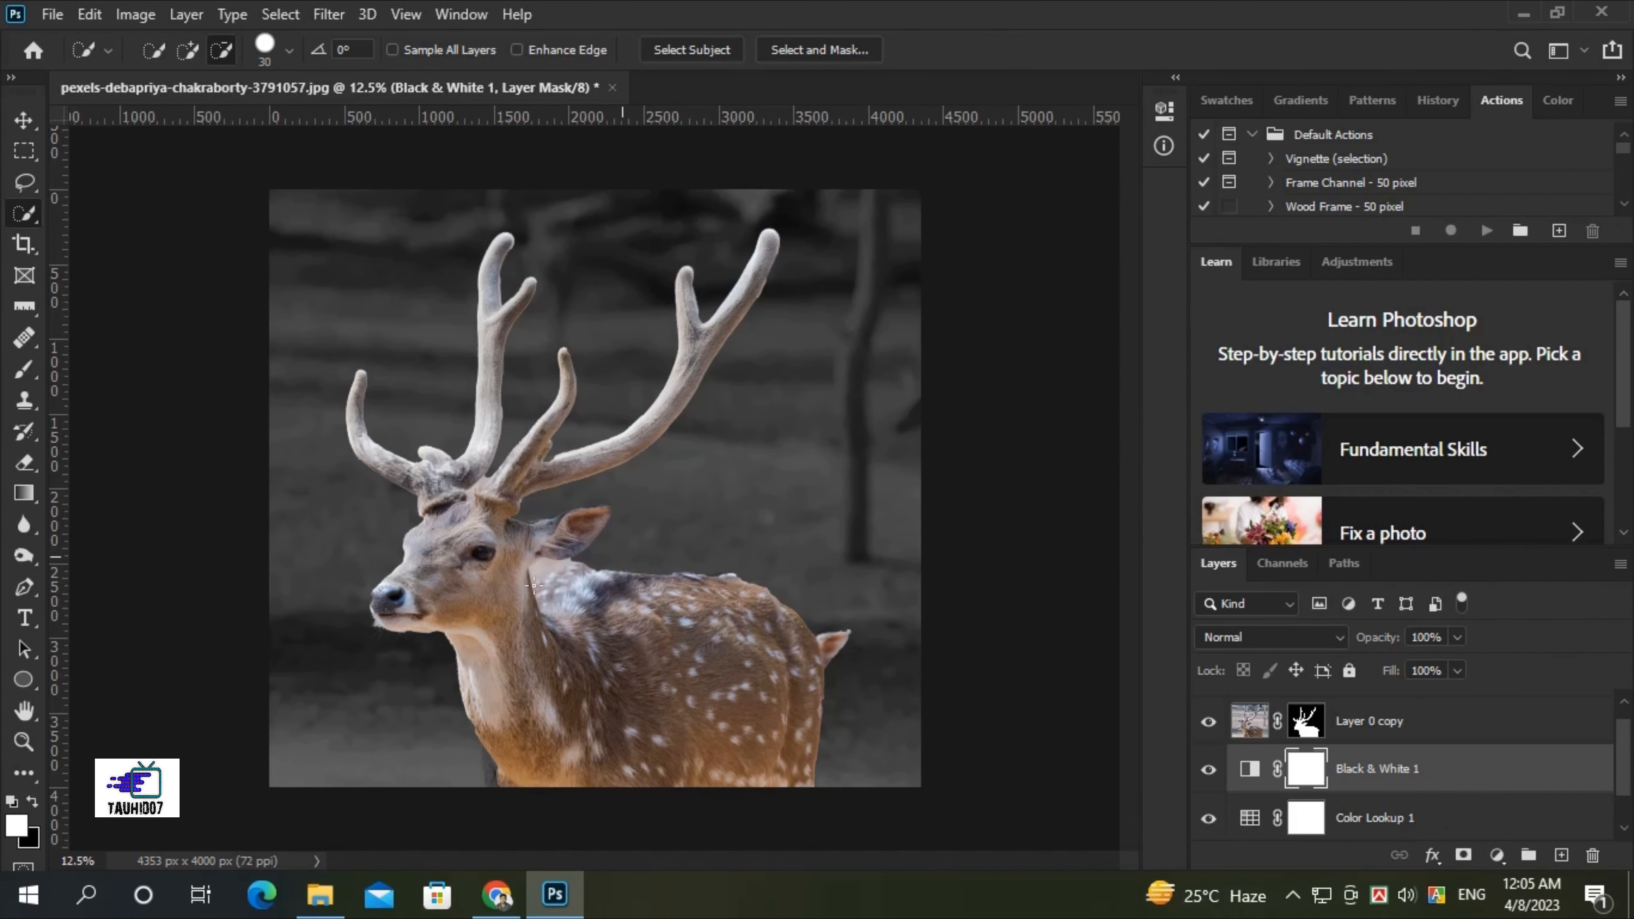
Reduce the Black & White adjustment layer's opacity to 62%.
key(ctrl+minus)
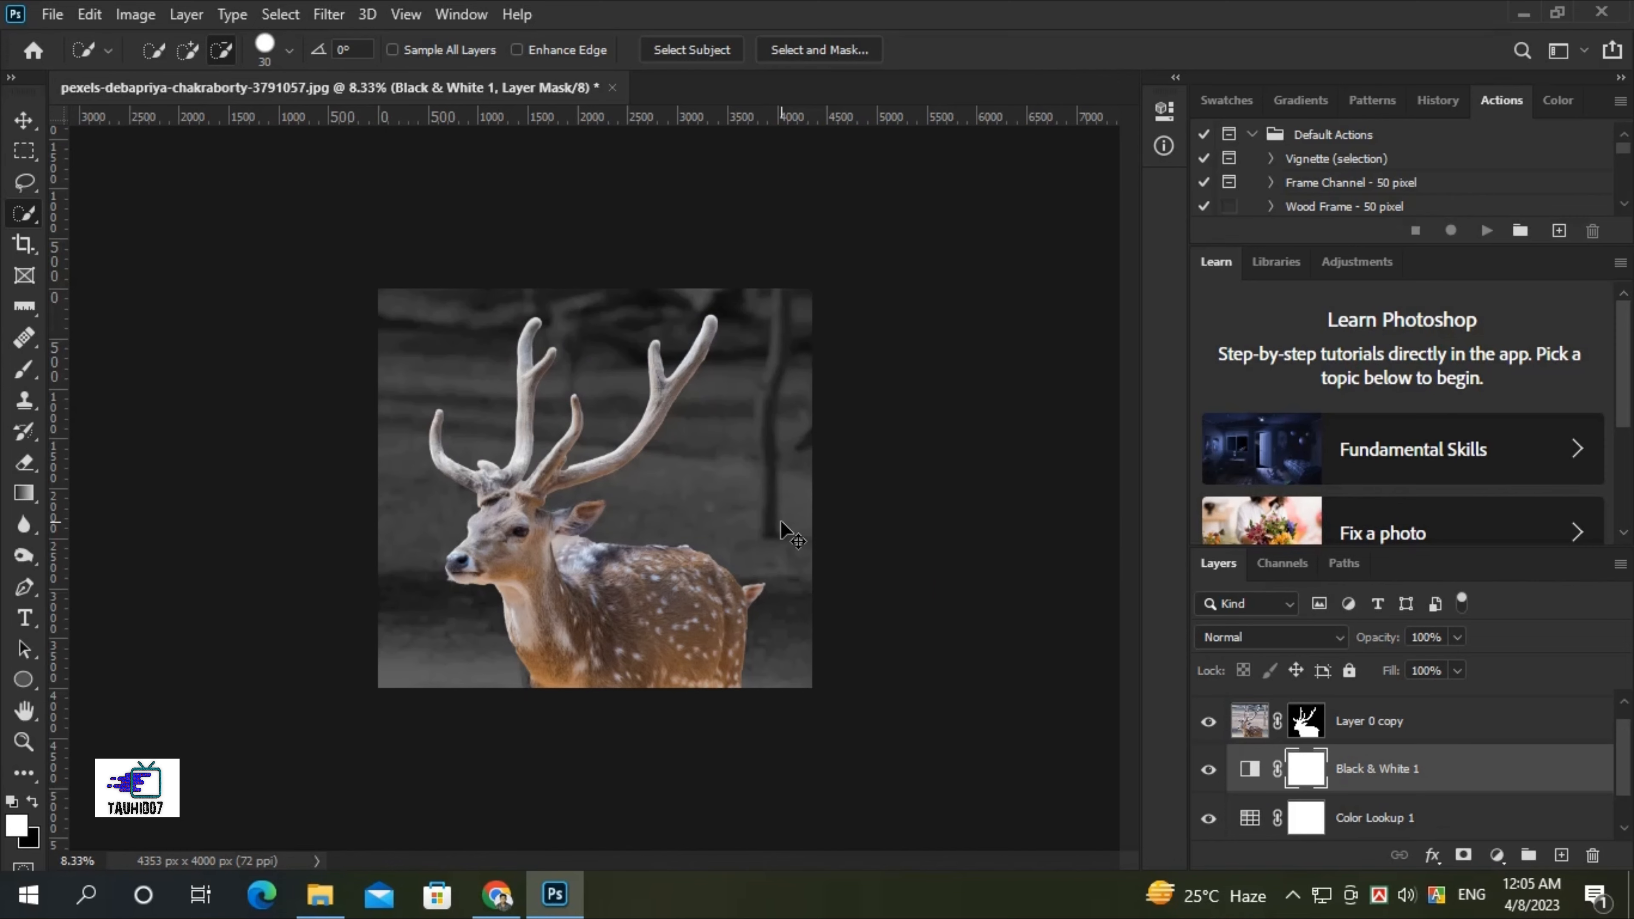
key(ctrl+plus)
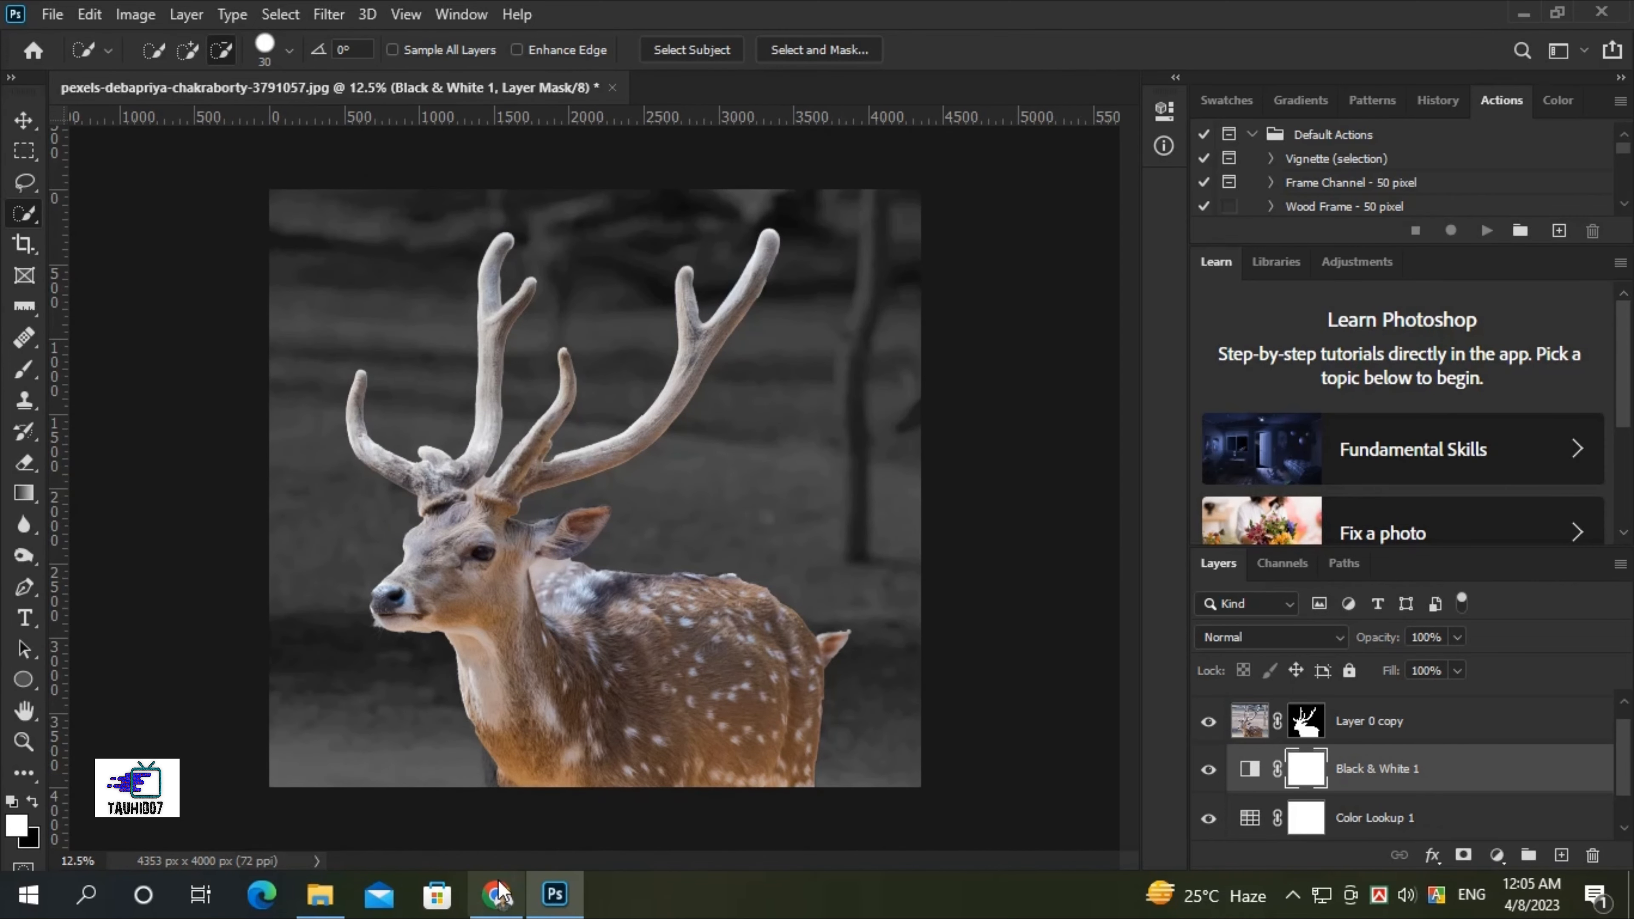
click(1457, 638)
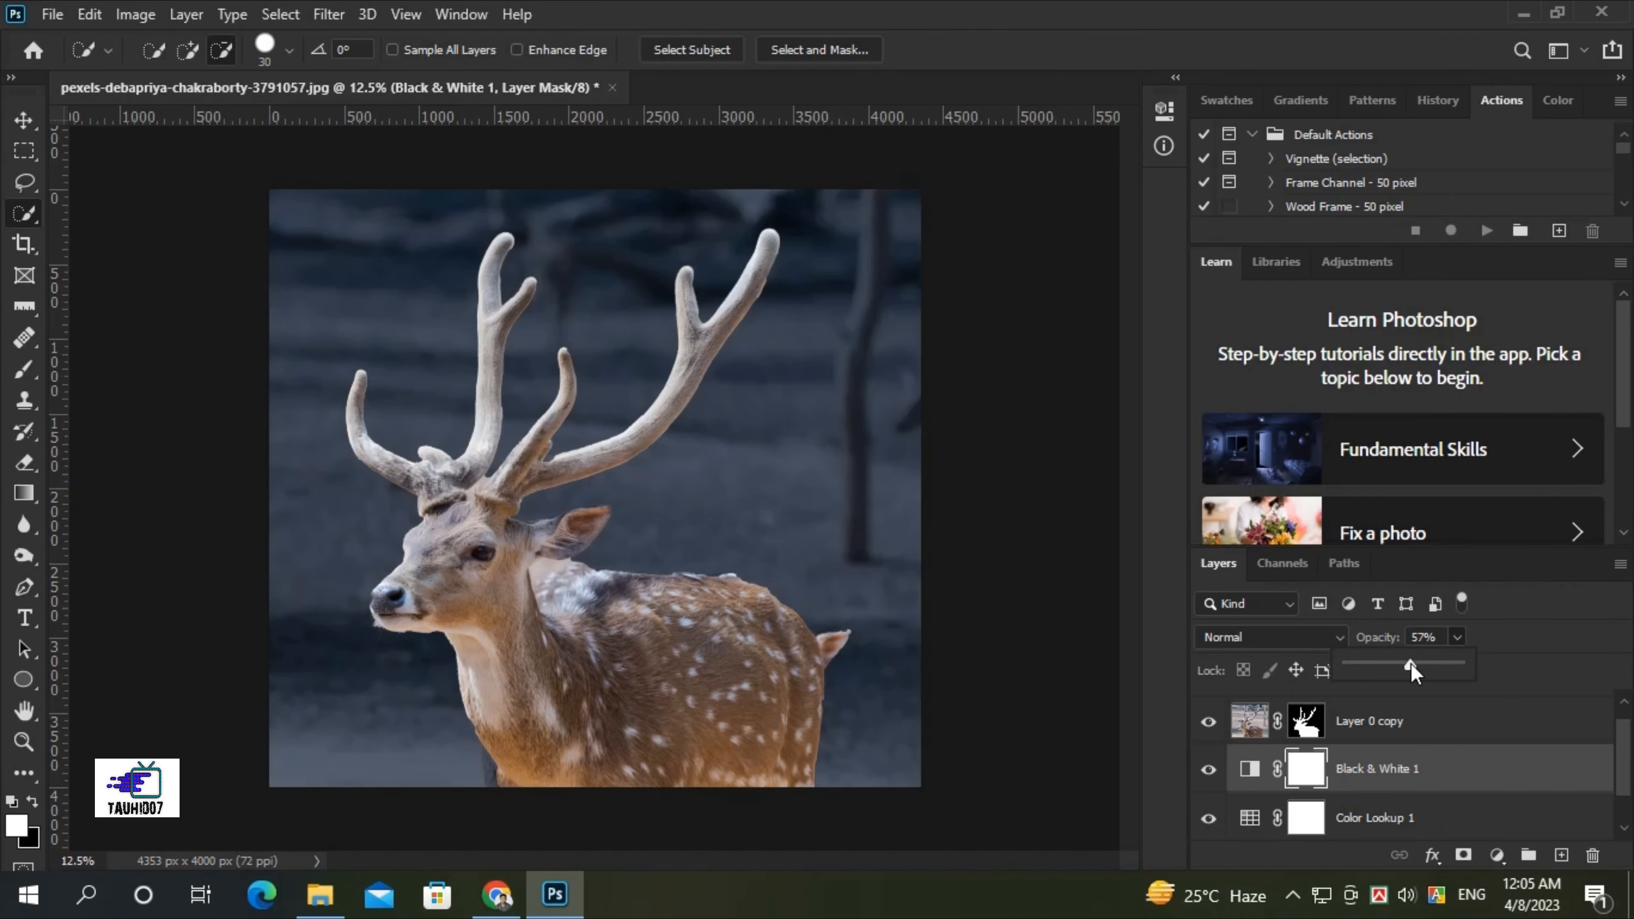
drag(1411, 663, 1418, 663)
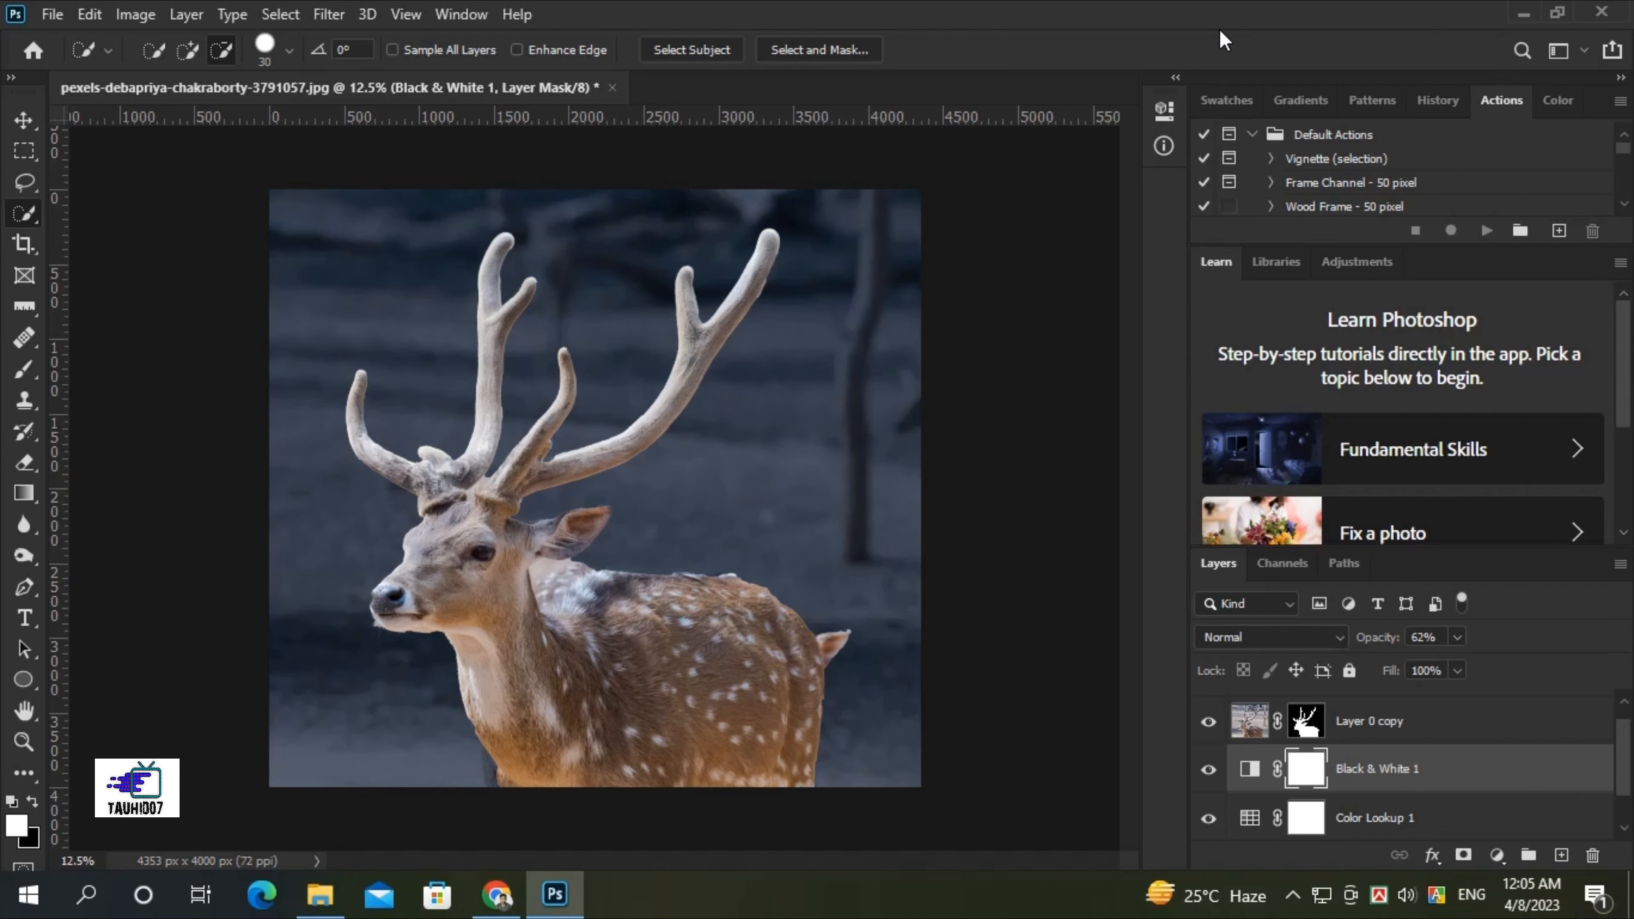
Convert the antler layer inside Group 1 to a smart object and duplicate it.
scroll(1363, 740, up, 1)
key(ctrl+shift+alt+n)
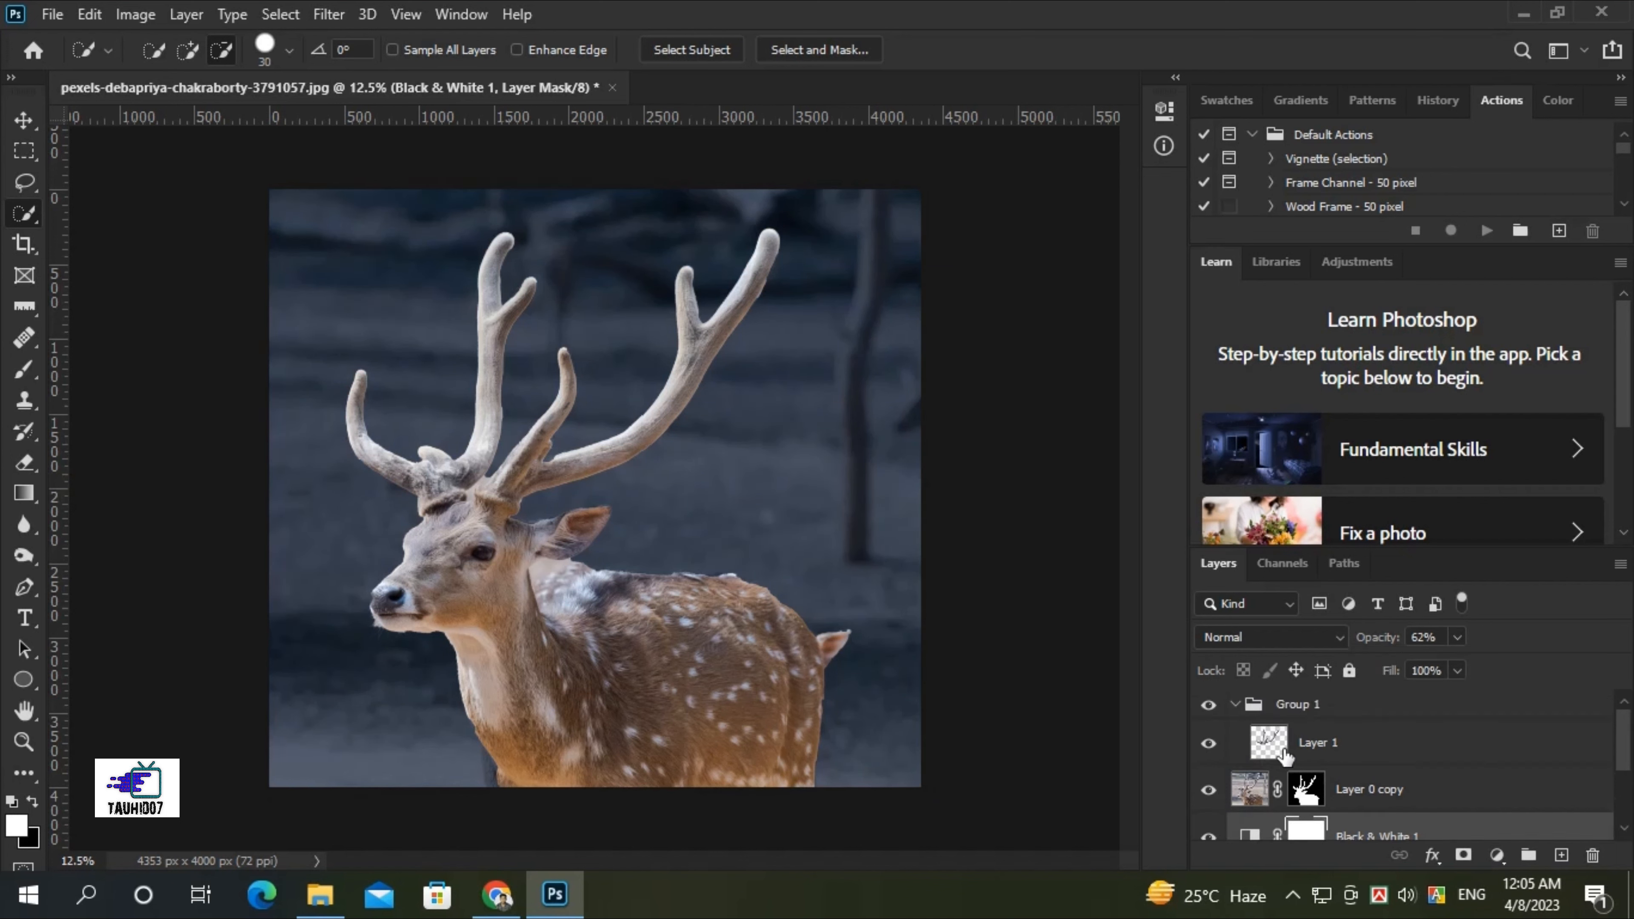
right_click(1289, 748)
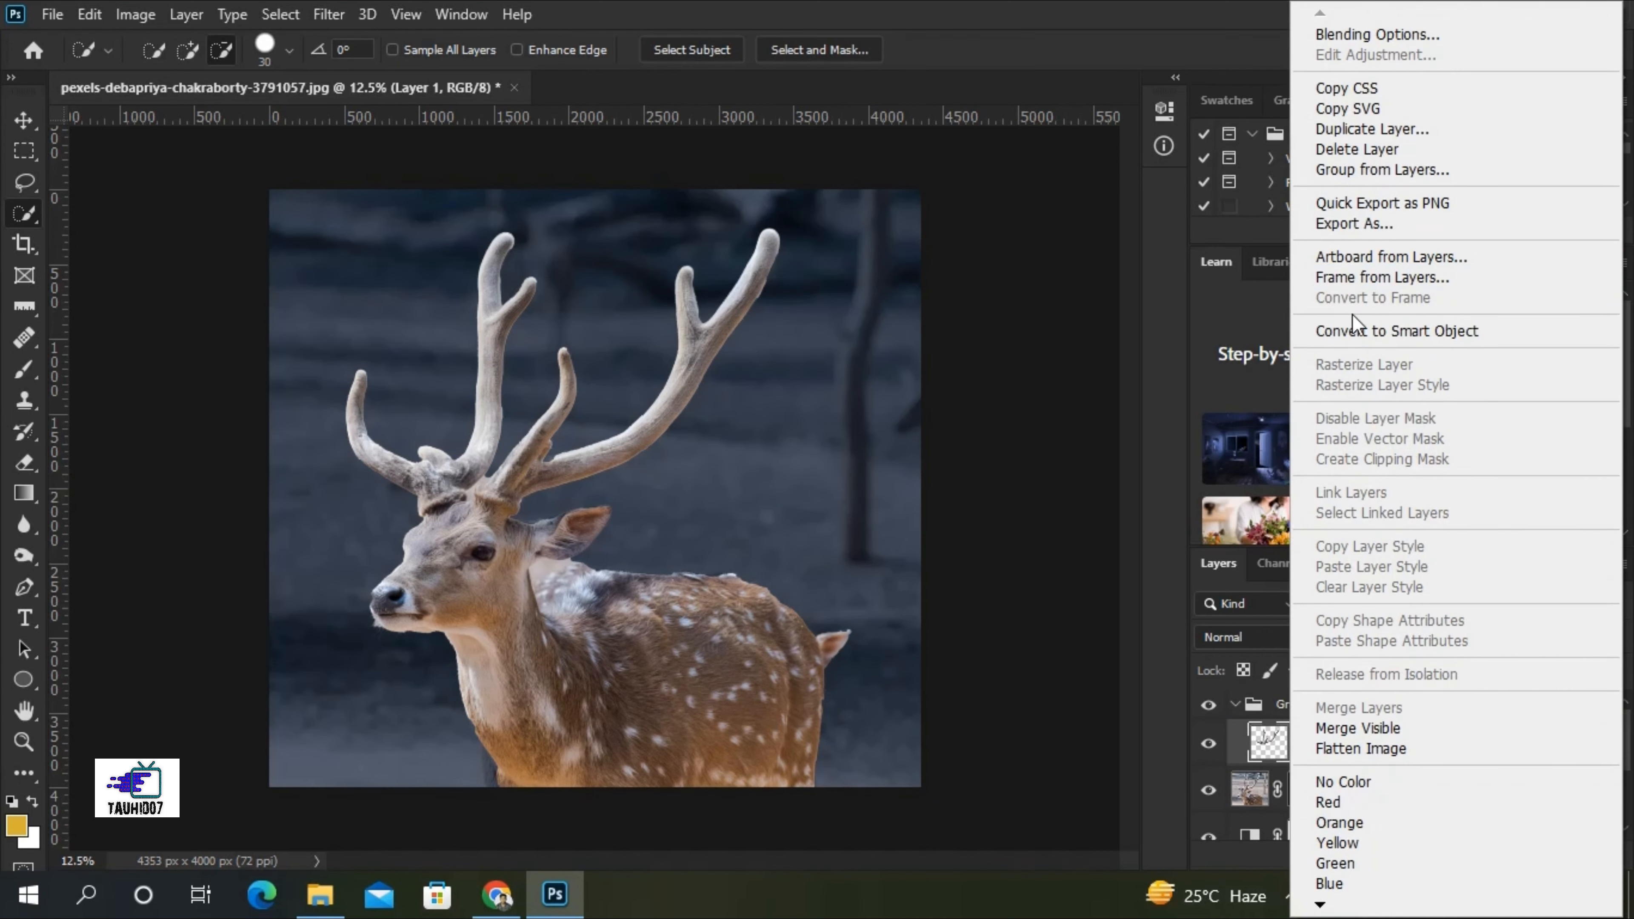
click(1354, 330)
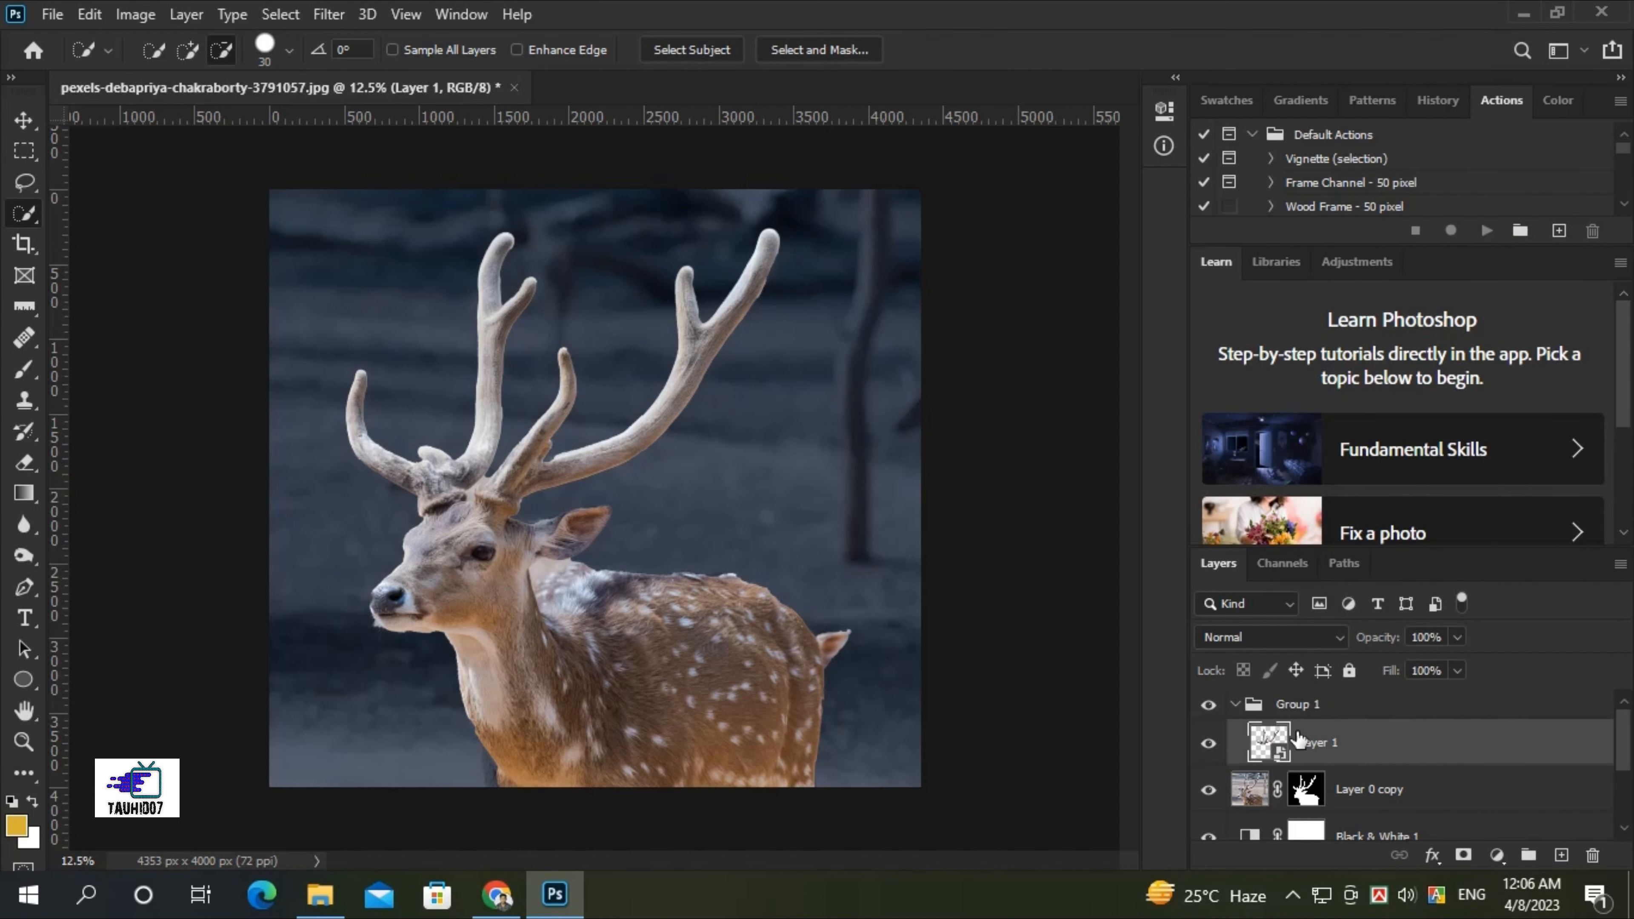
key(ctrl+j)
scroll(1398, 719, down, 1)
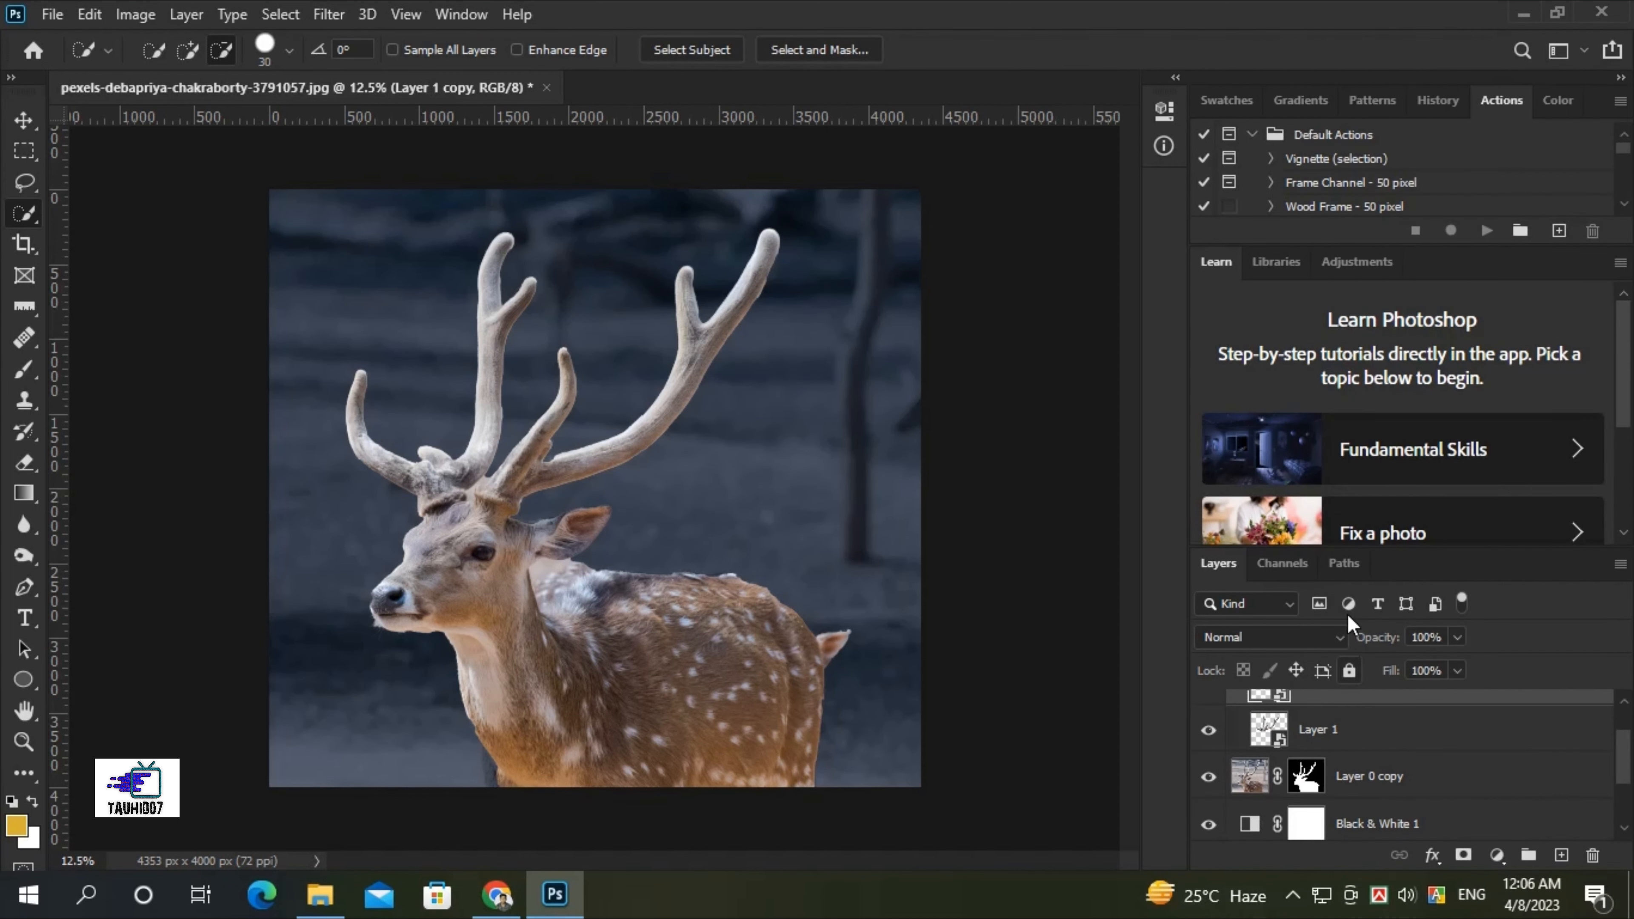
Set Layer 1 copy to the Linear Dodge (Add) blend mode and lower its opacity to 80%.
drag(1383, 548, 1383, 483)
scroll(1390, 823, up, 1)
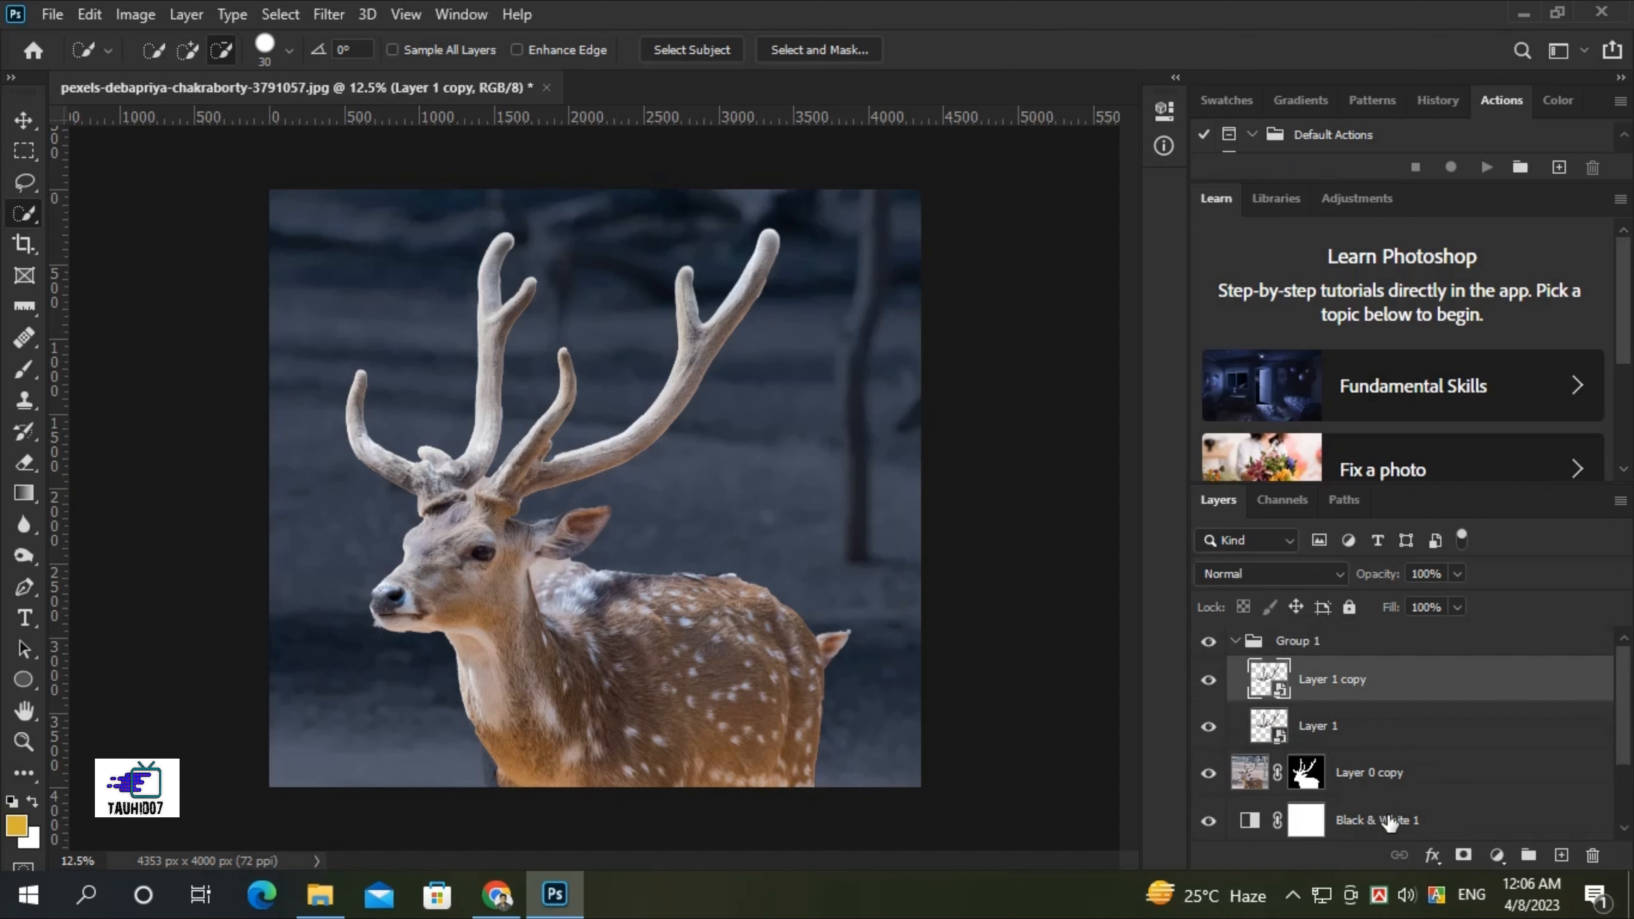
click(1271, 574)
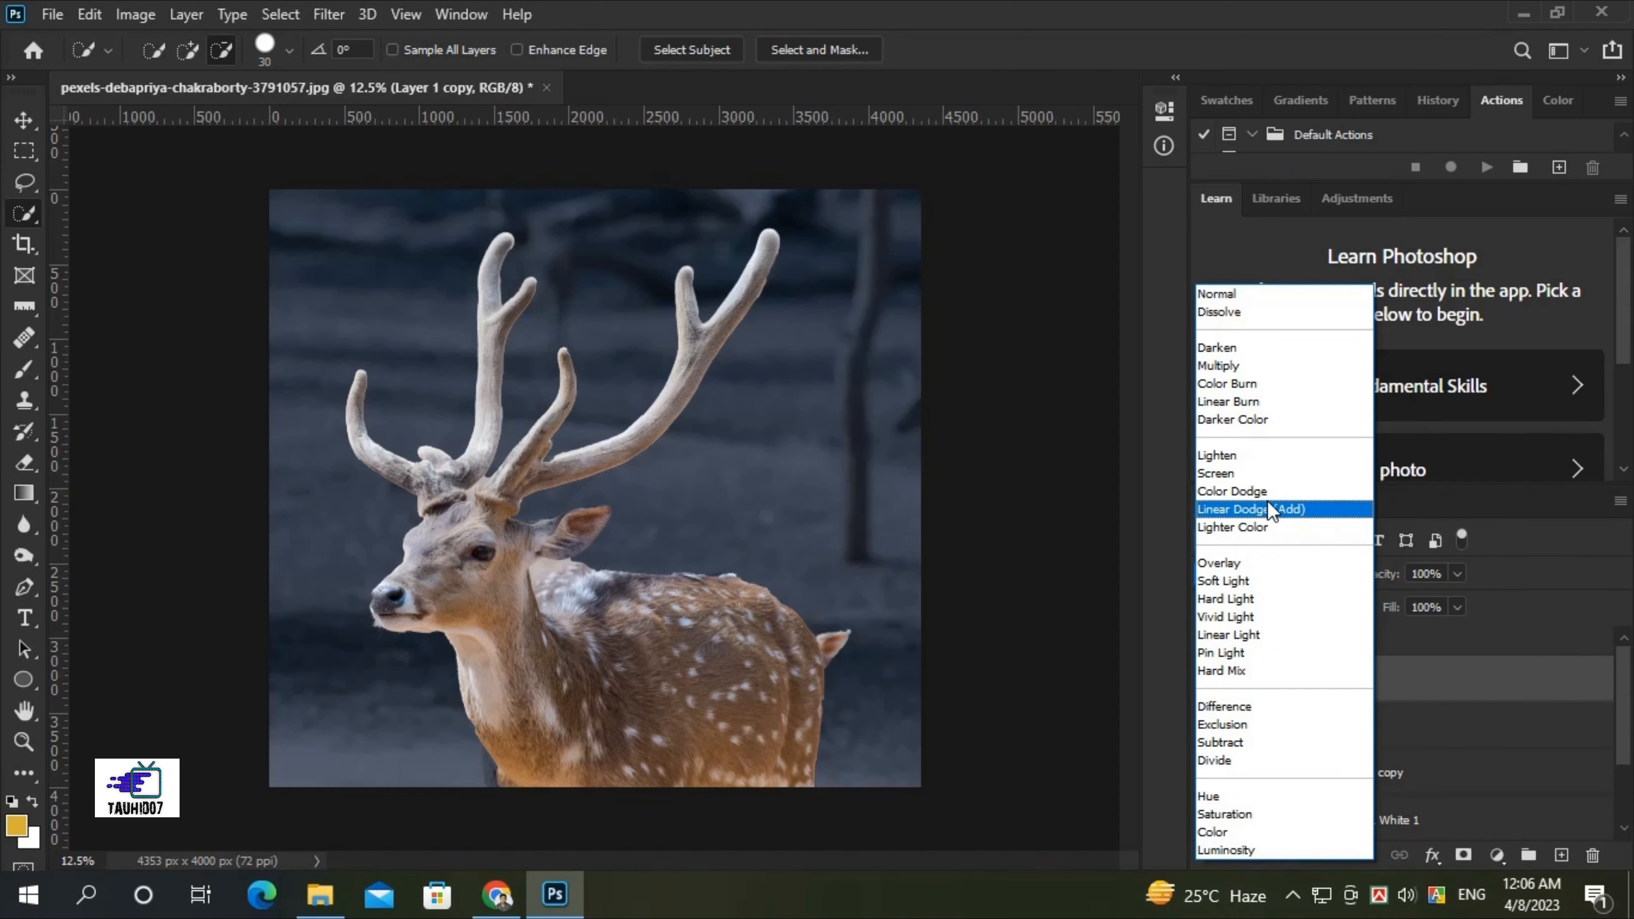
click(1271, 510)
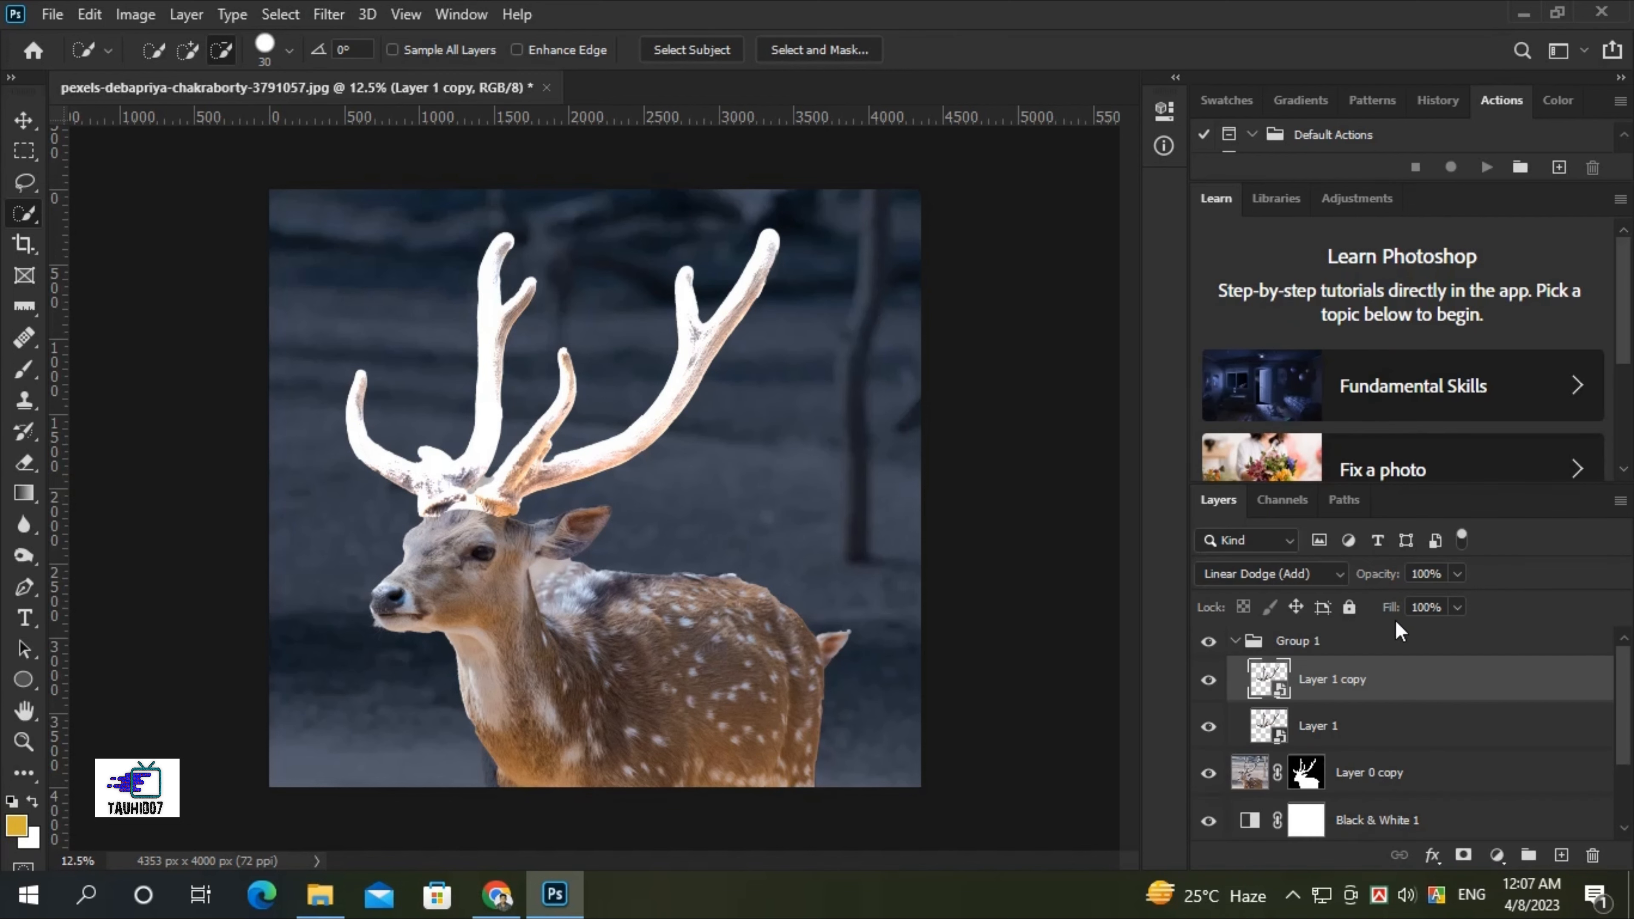
click(1457, 574)
drag(1438, 596, 1430, 599)
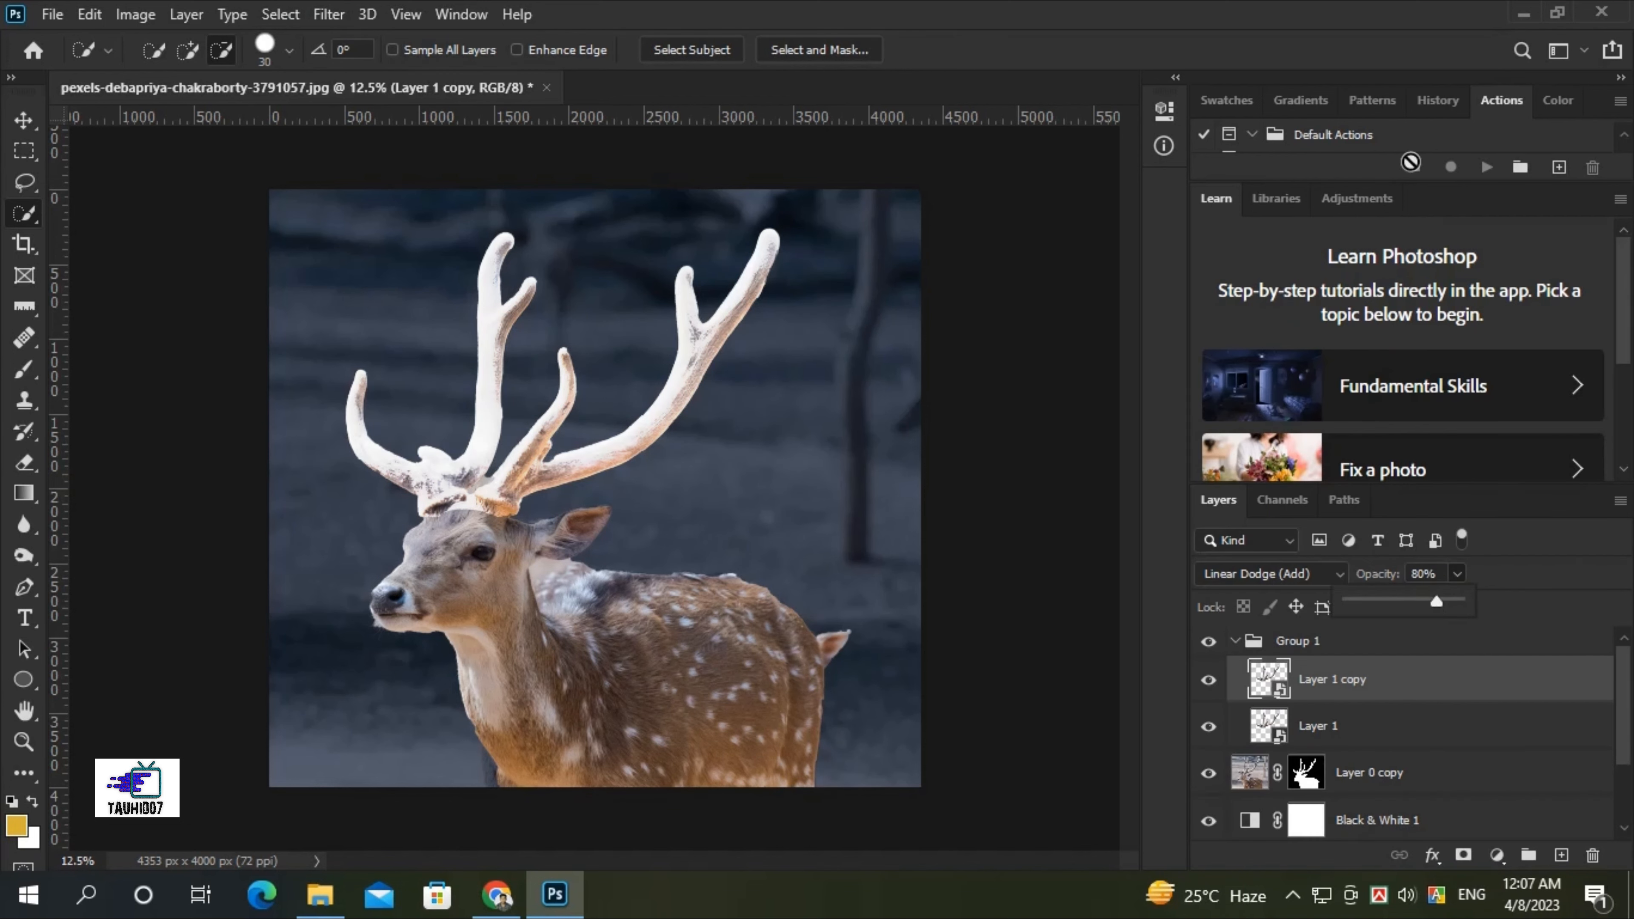
click(1384, 2)
Apply a Gaussian Blur with a 5-pixel radius to Layer 1 copy.
click(329, 14)
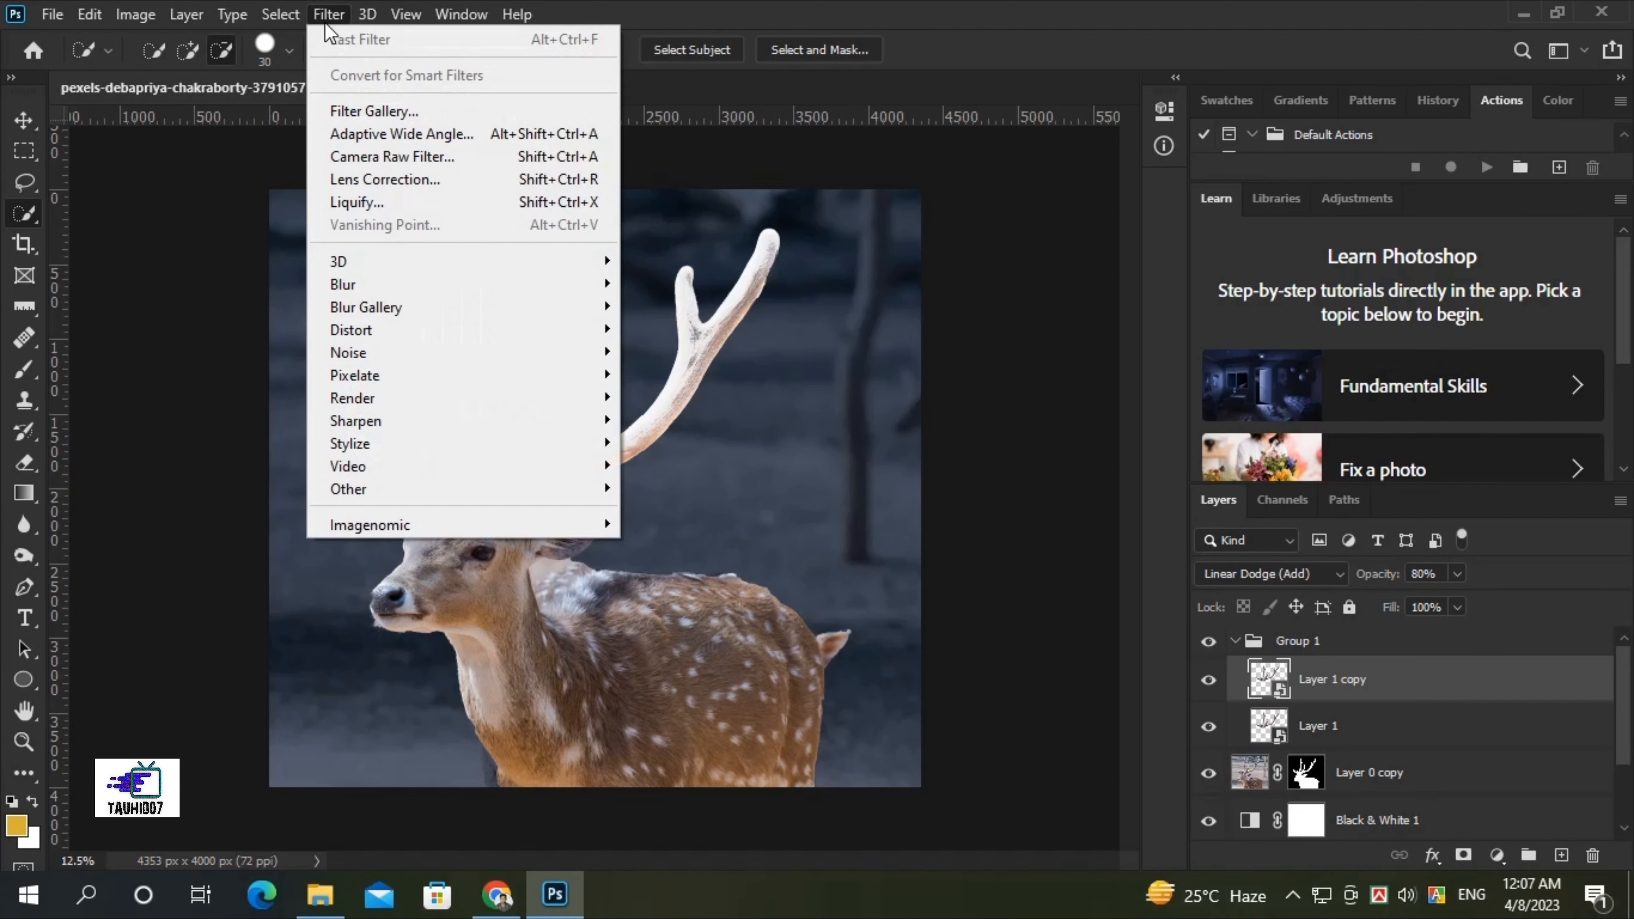
mouse_move(391, 282)
click(682, 374)
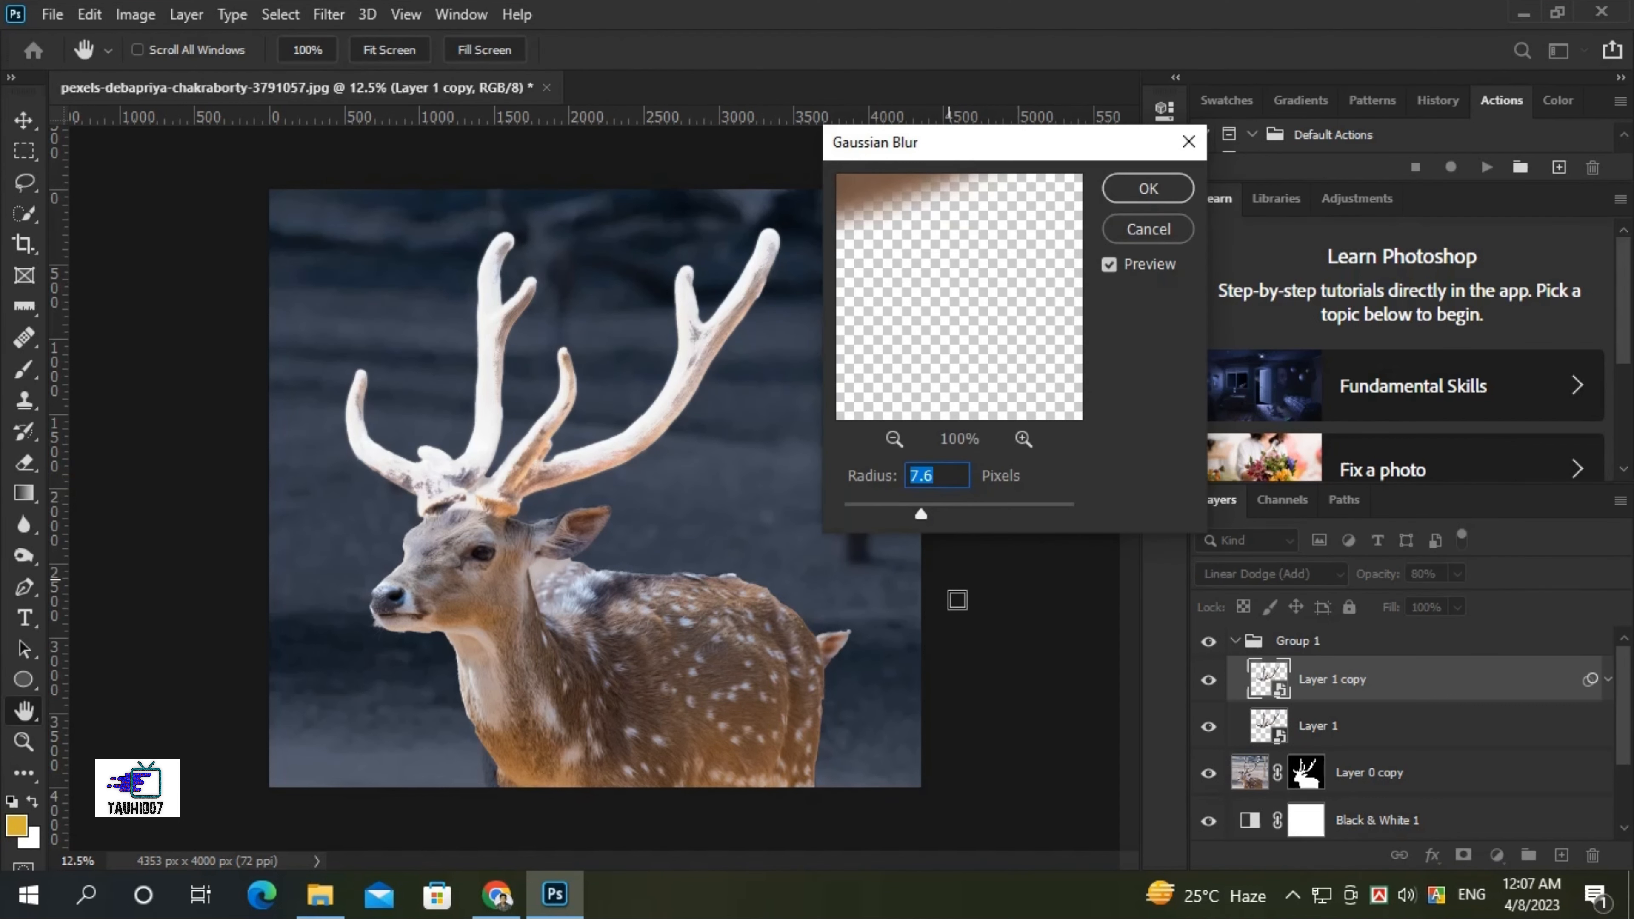
drag(921, 509, 917, 518)
text(5)
drag(967, 230, 1027, 353)
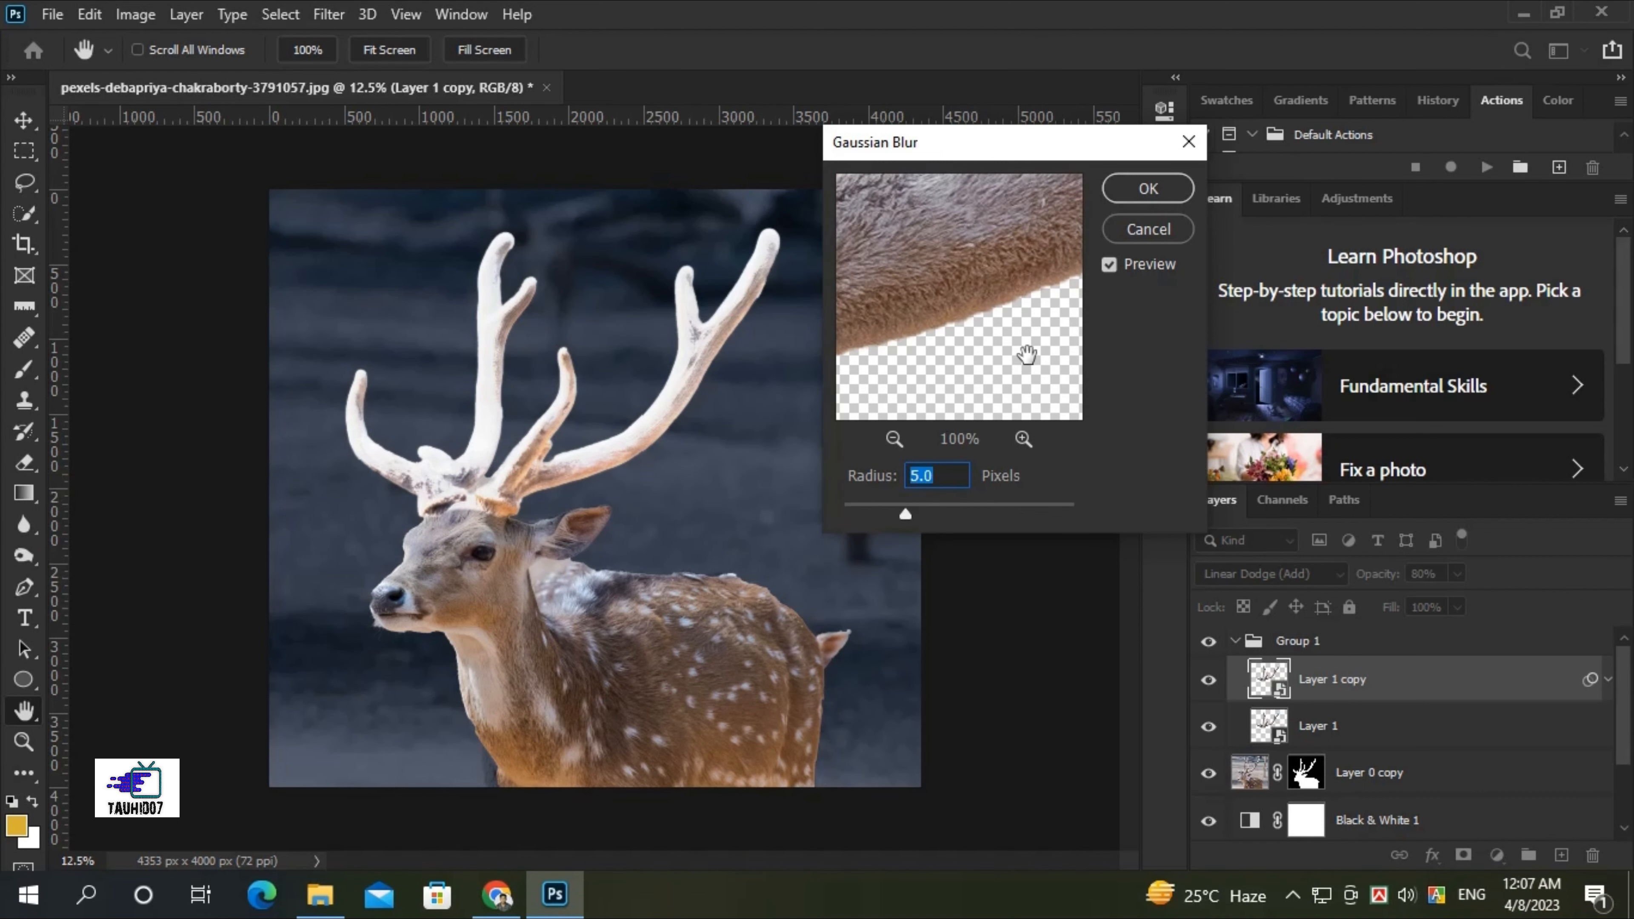
click(1148, 188)
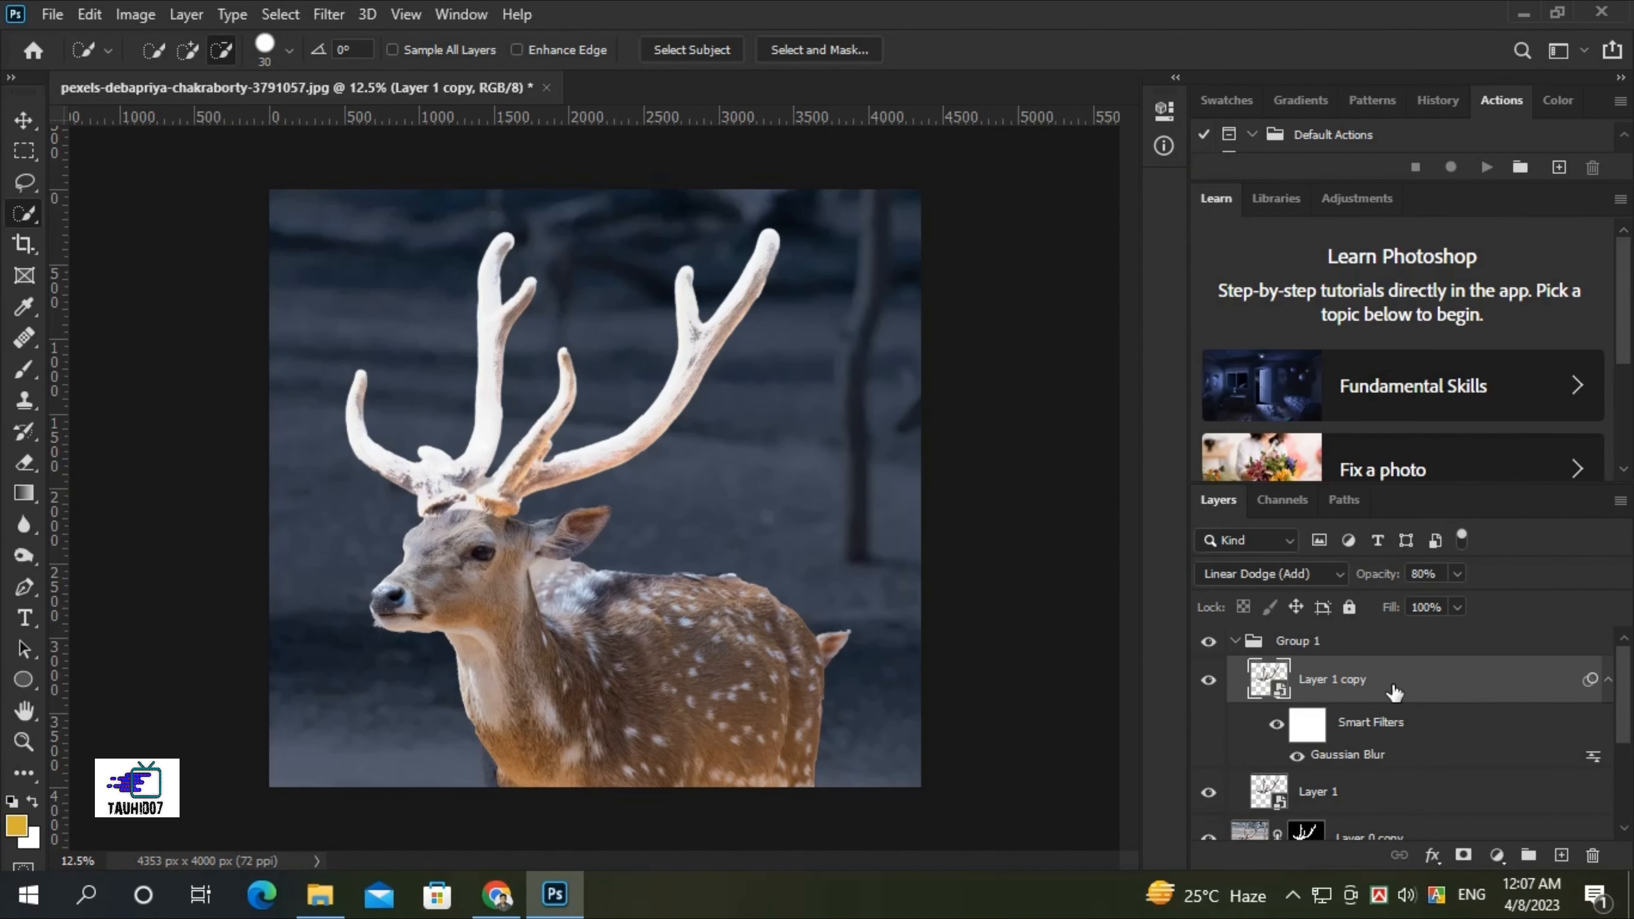
Duplicate the blurred antler layer and set the duplicate's Gaussian Blur radius to 100 pixels.
key(ctrl+j)
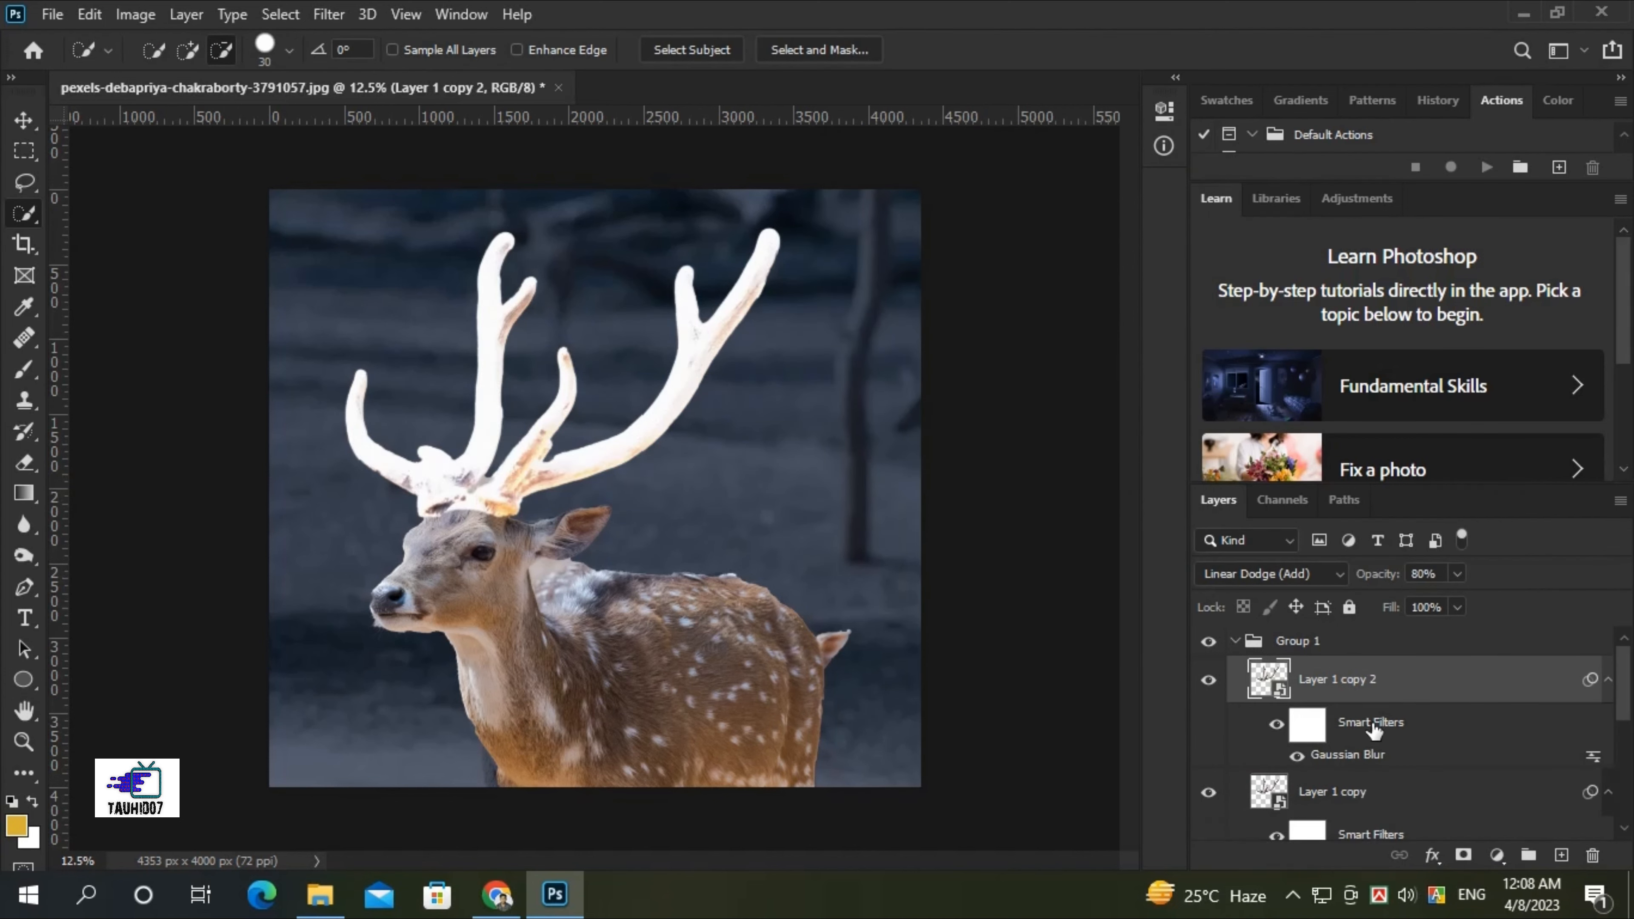
scroll(1373, 729, down, 2)
scroll(1372, 730, up, 2)
double_click(1348, 755)
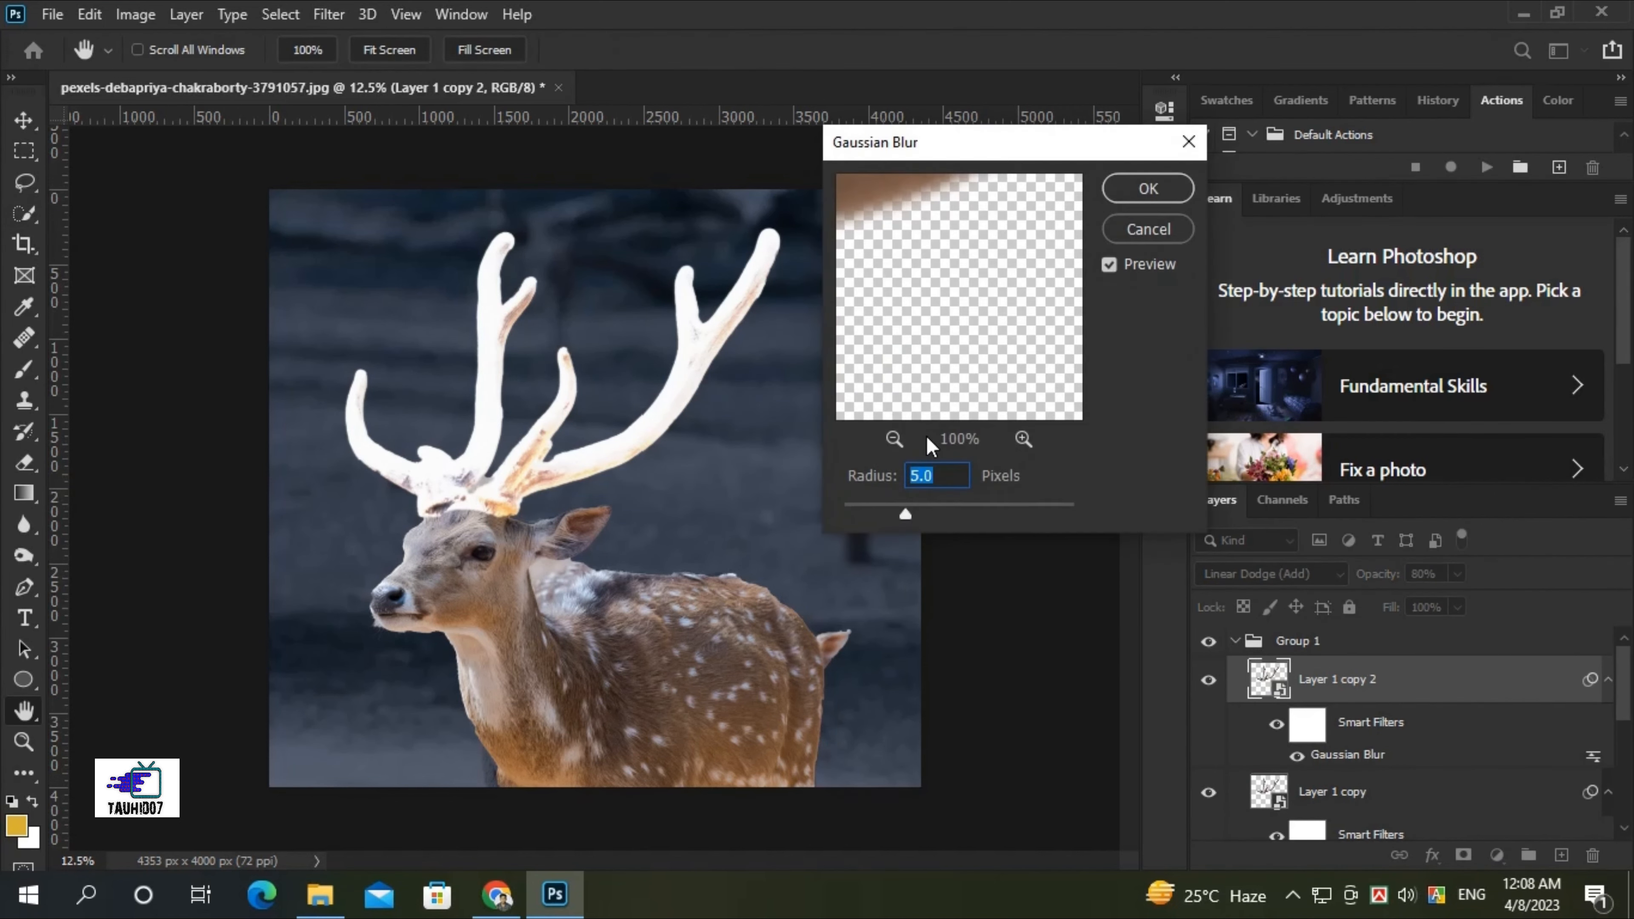
text(100)
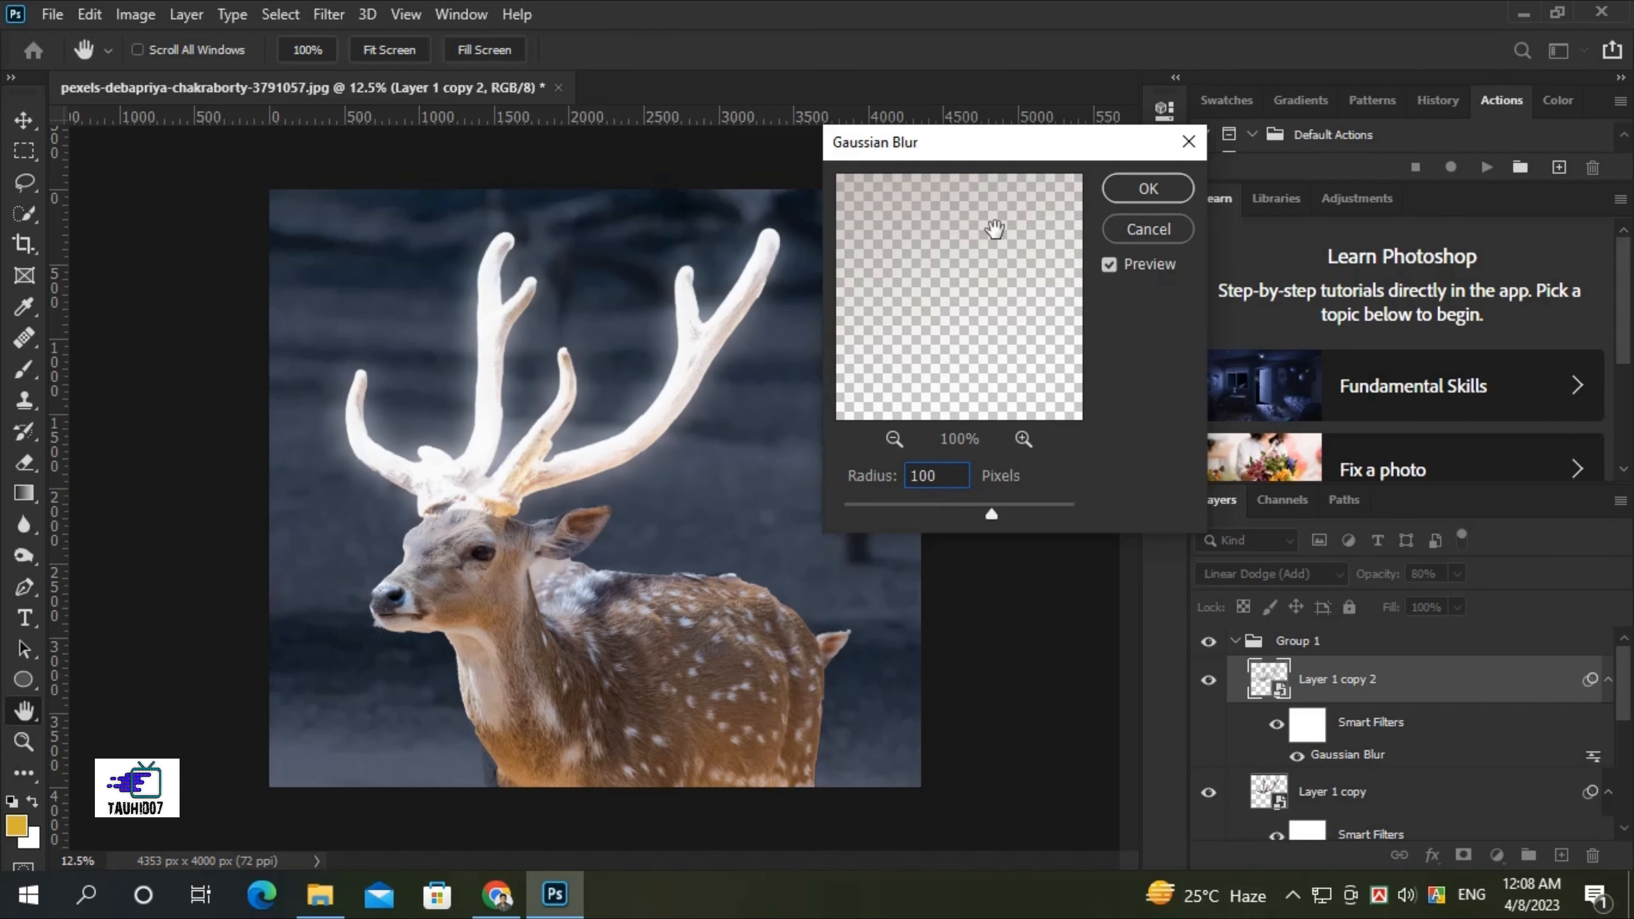
click(1134, 191)
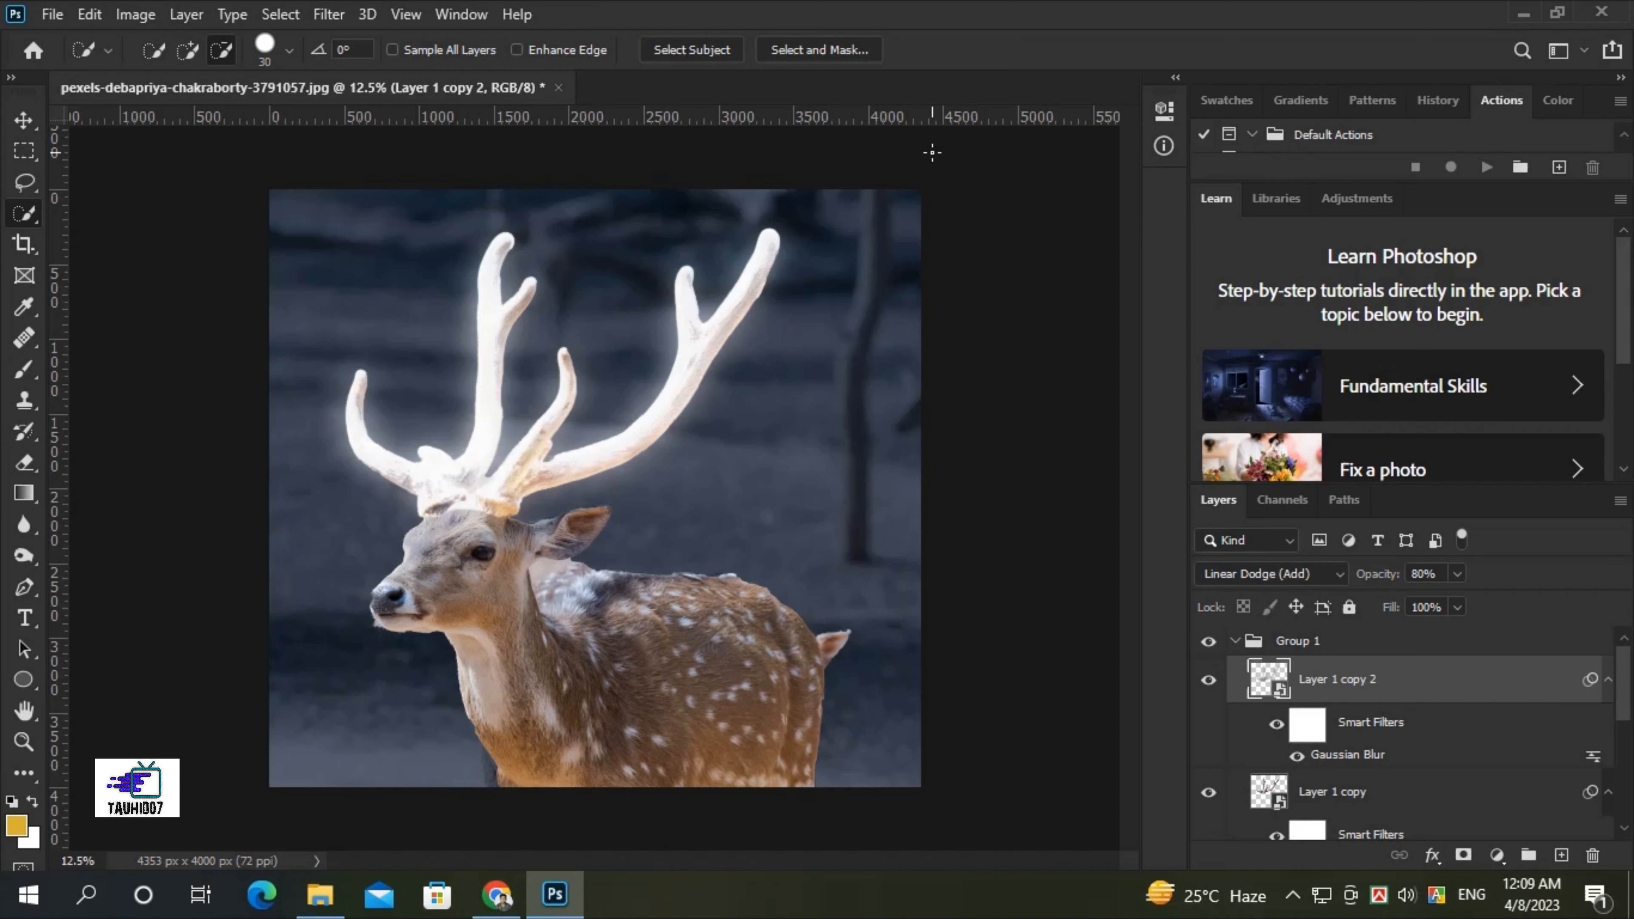
Duplicate Layer 1 copy 2 and set the new copy's Gaussian Blur radius to 250 pixels.
scroll(1355, 760, down, 3)
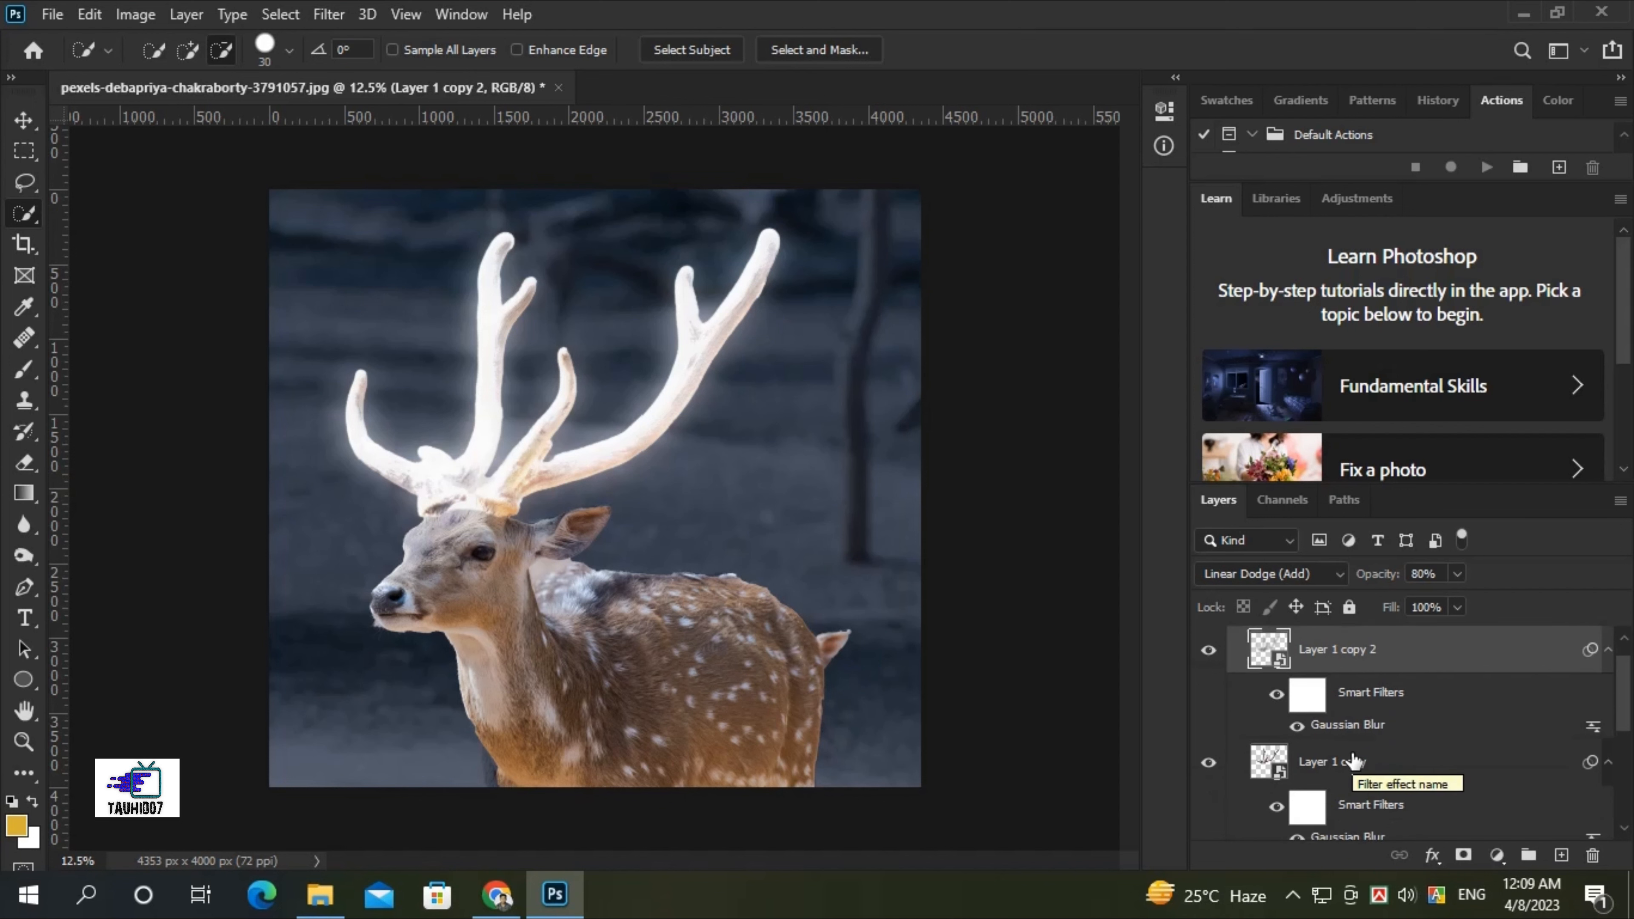
scroll(1355, 760, up, 3)
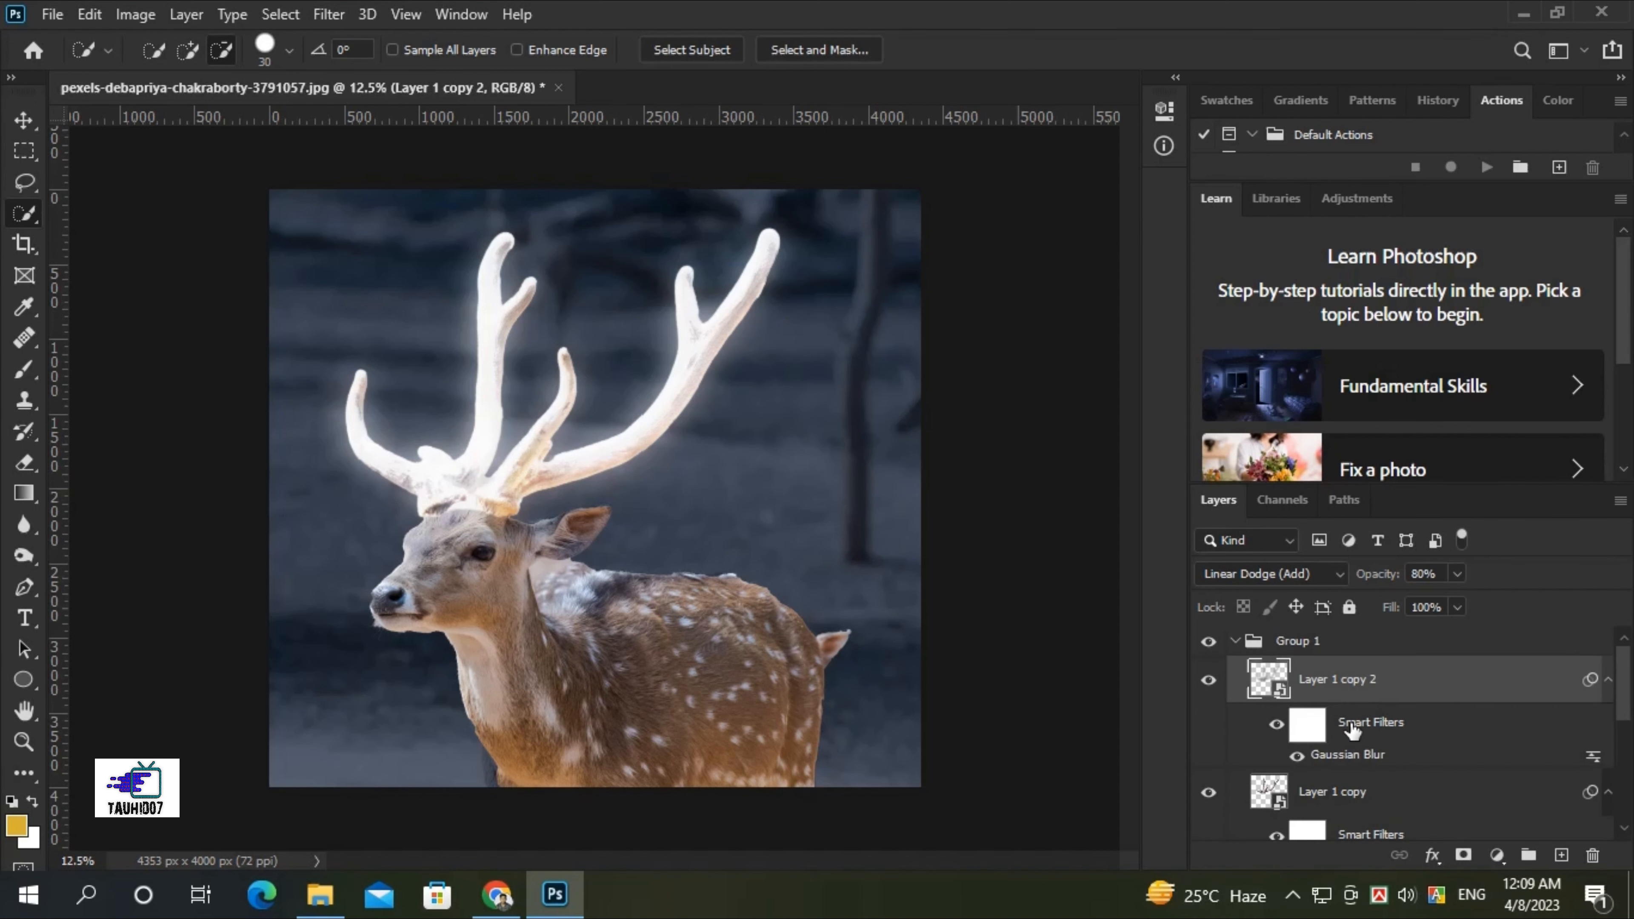
key(ctrl+j)
double_click(1348, 755)
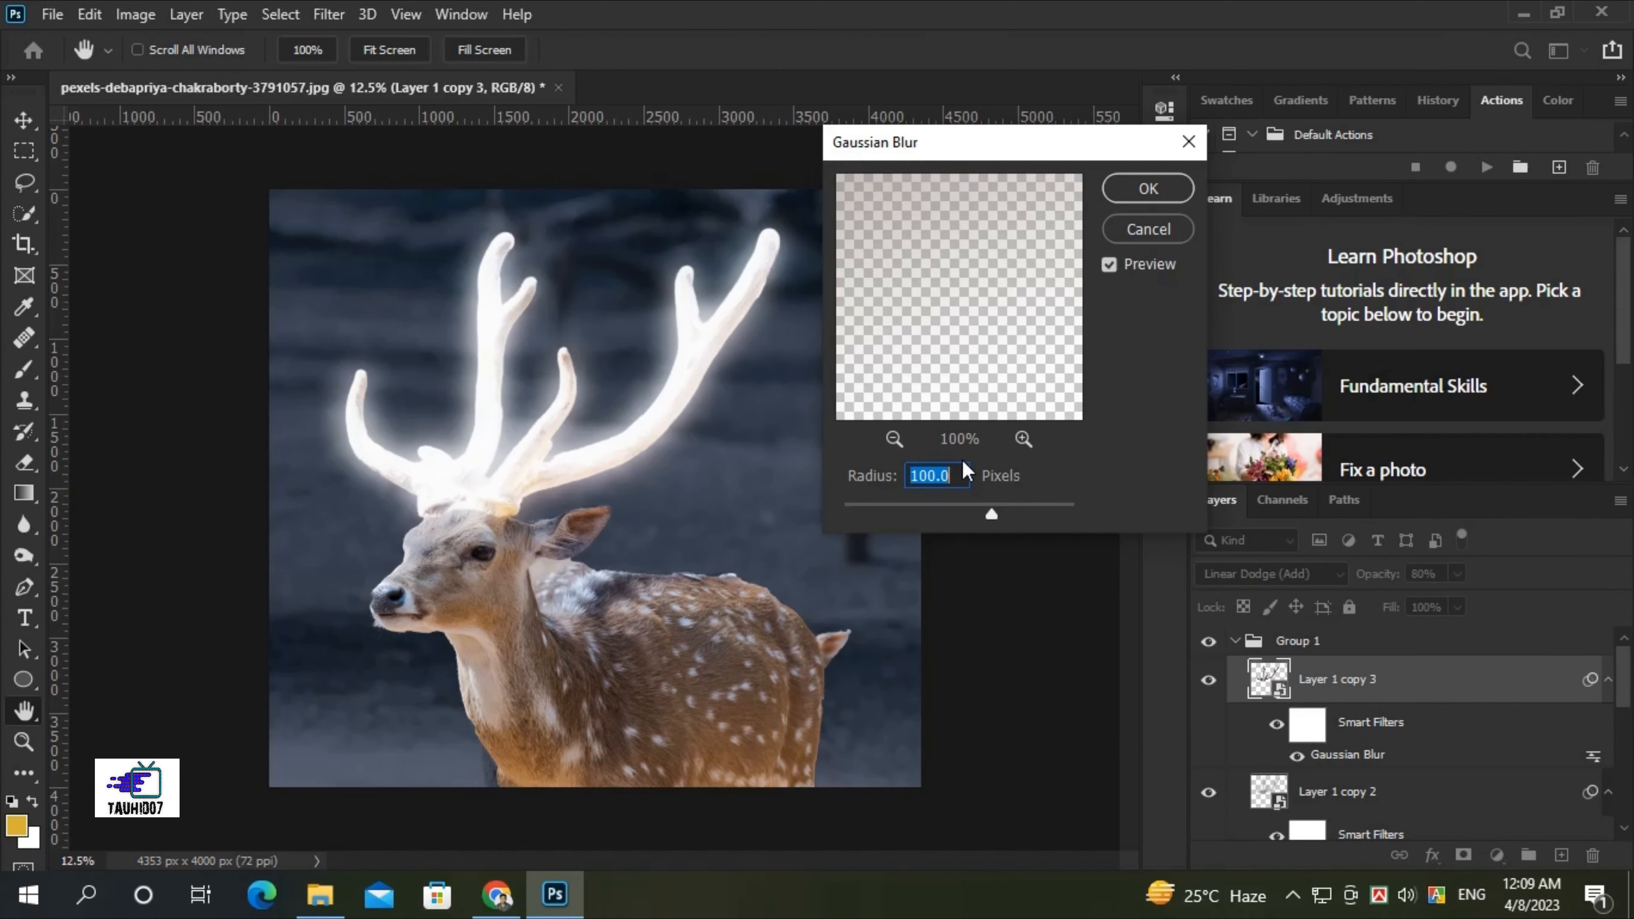
text(250)
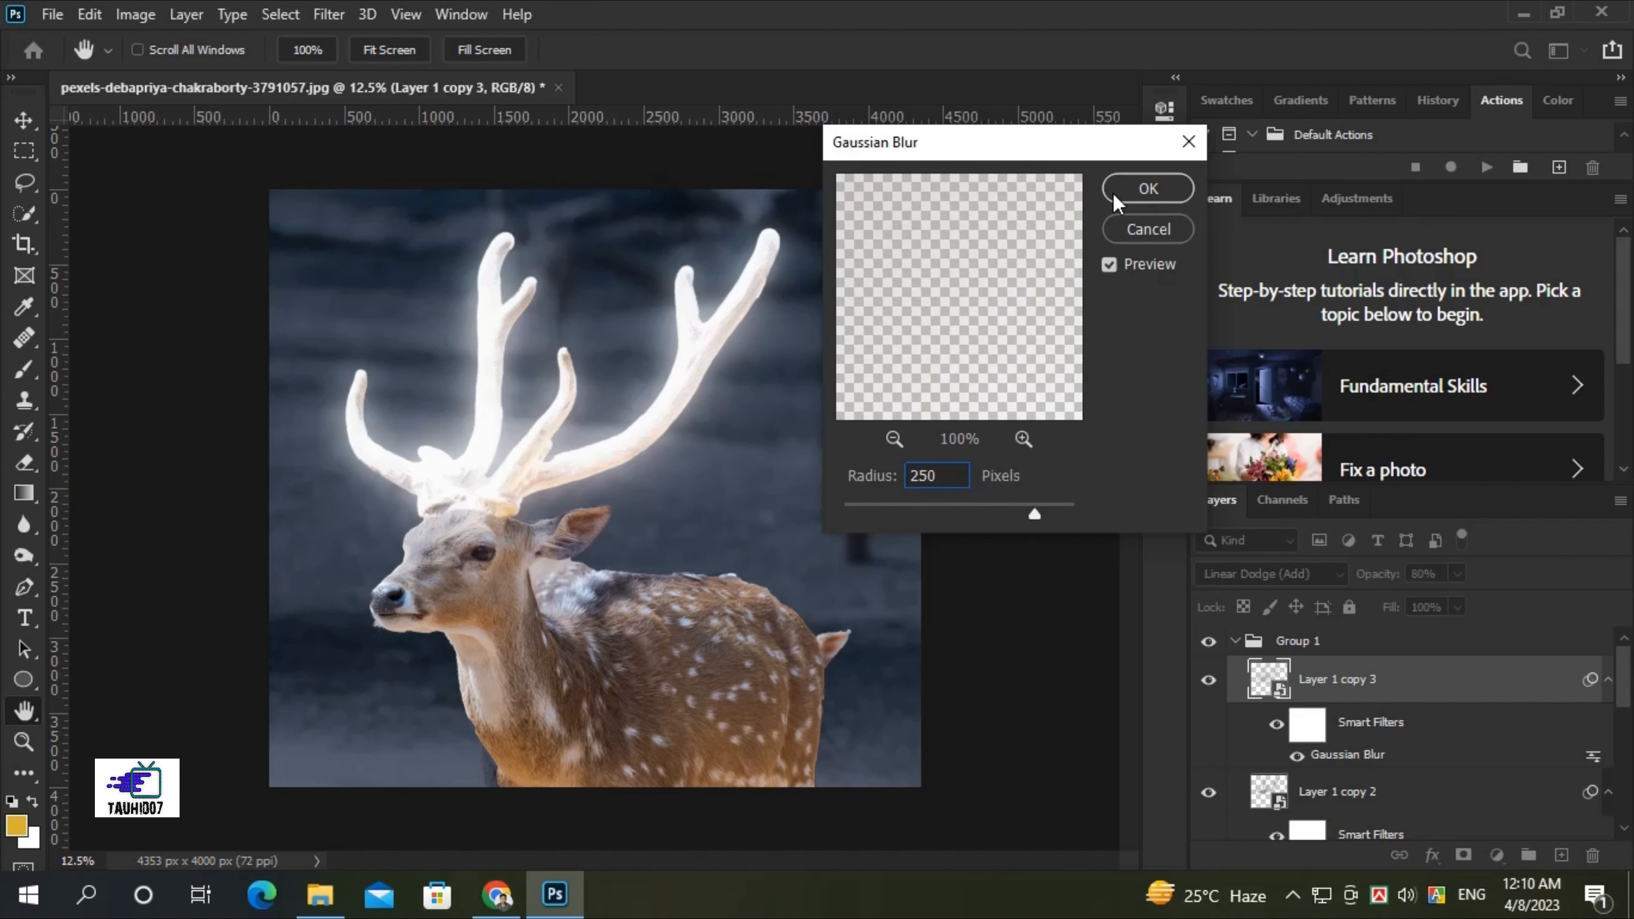
click(1146, 191)
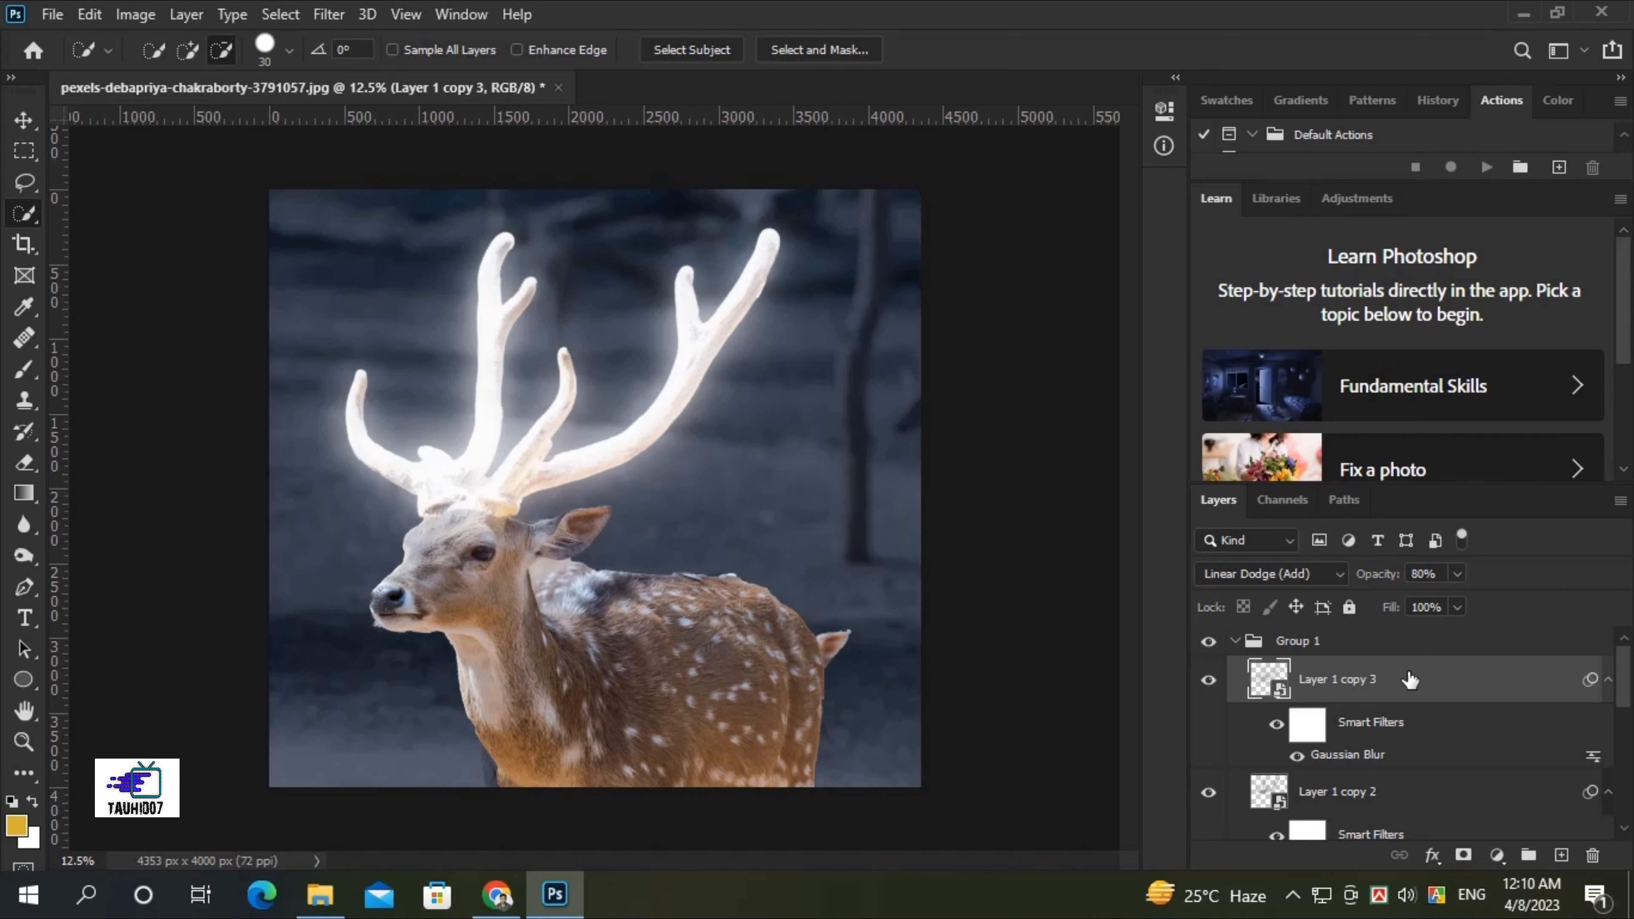
Duplicate Layer 1 copy 3 and set the new copy's Gaussian Blur radius to 500 pixels.
key(ctrl+j)
double_click(1377, 754)
key(BackSpace)
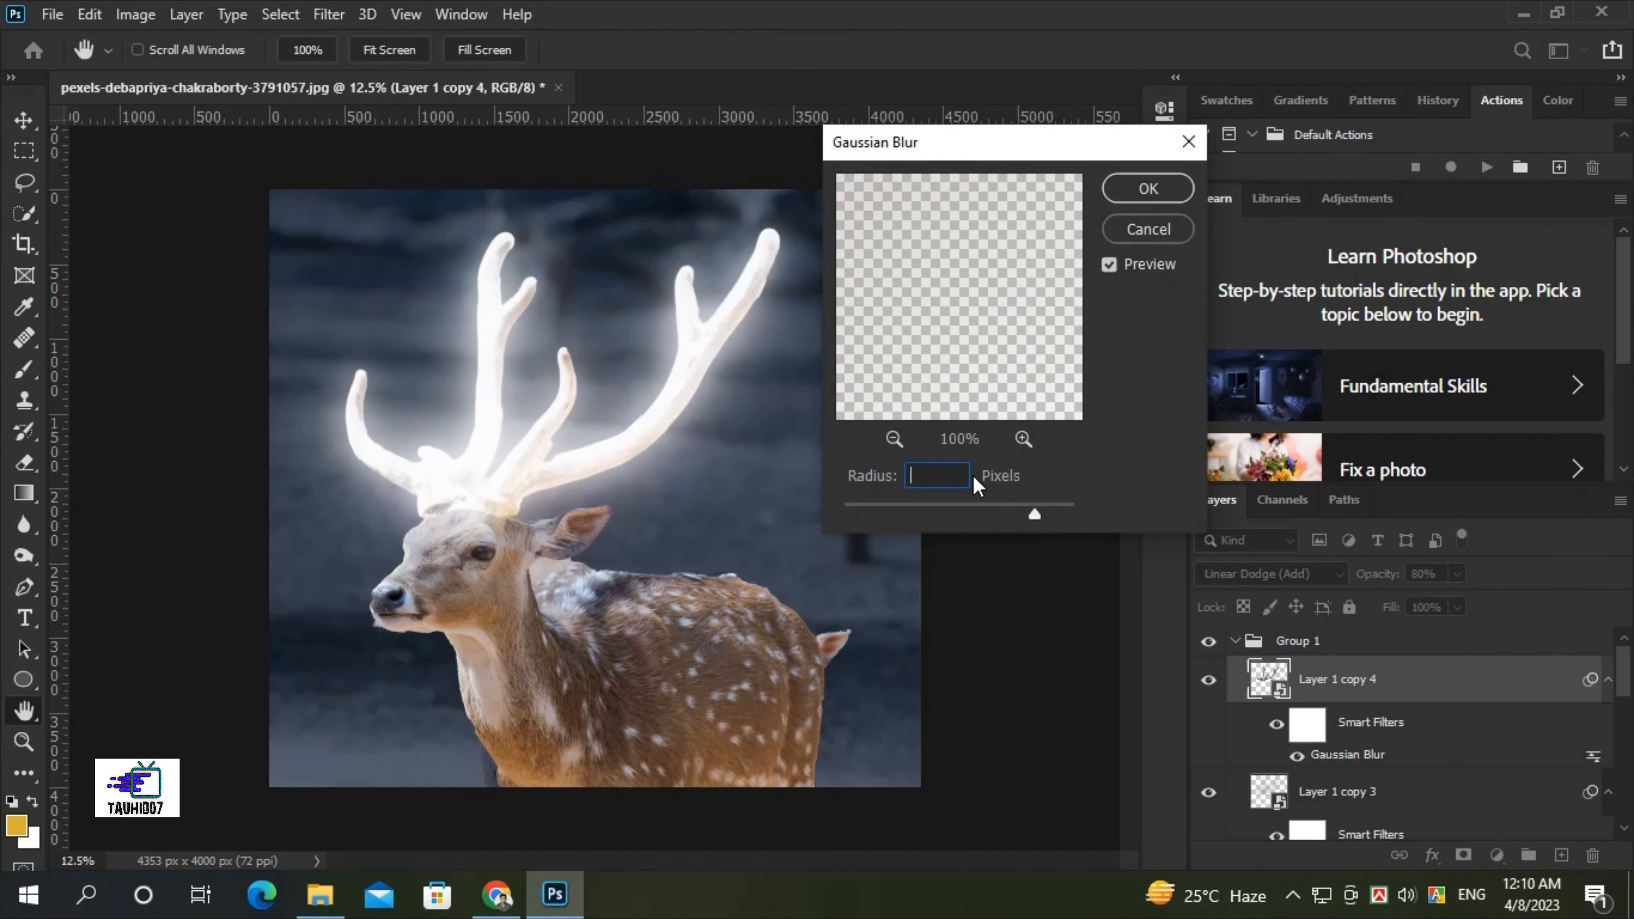
text(500)
click(1123, 194)
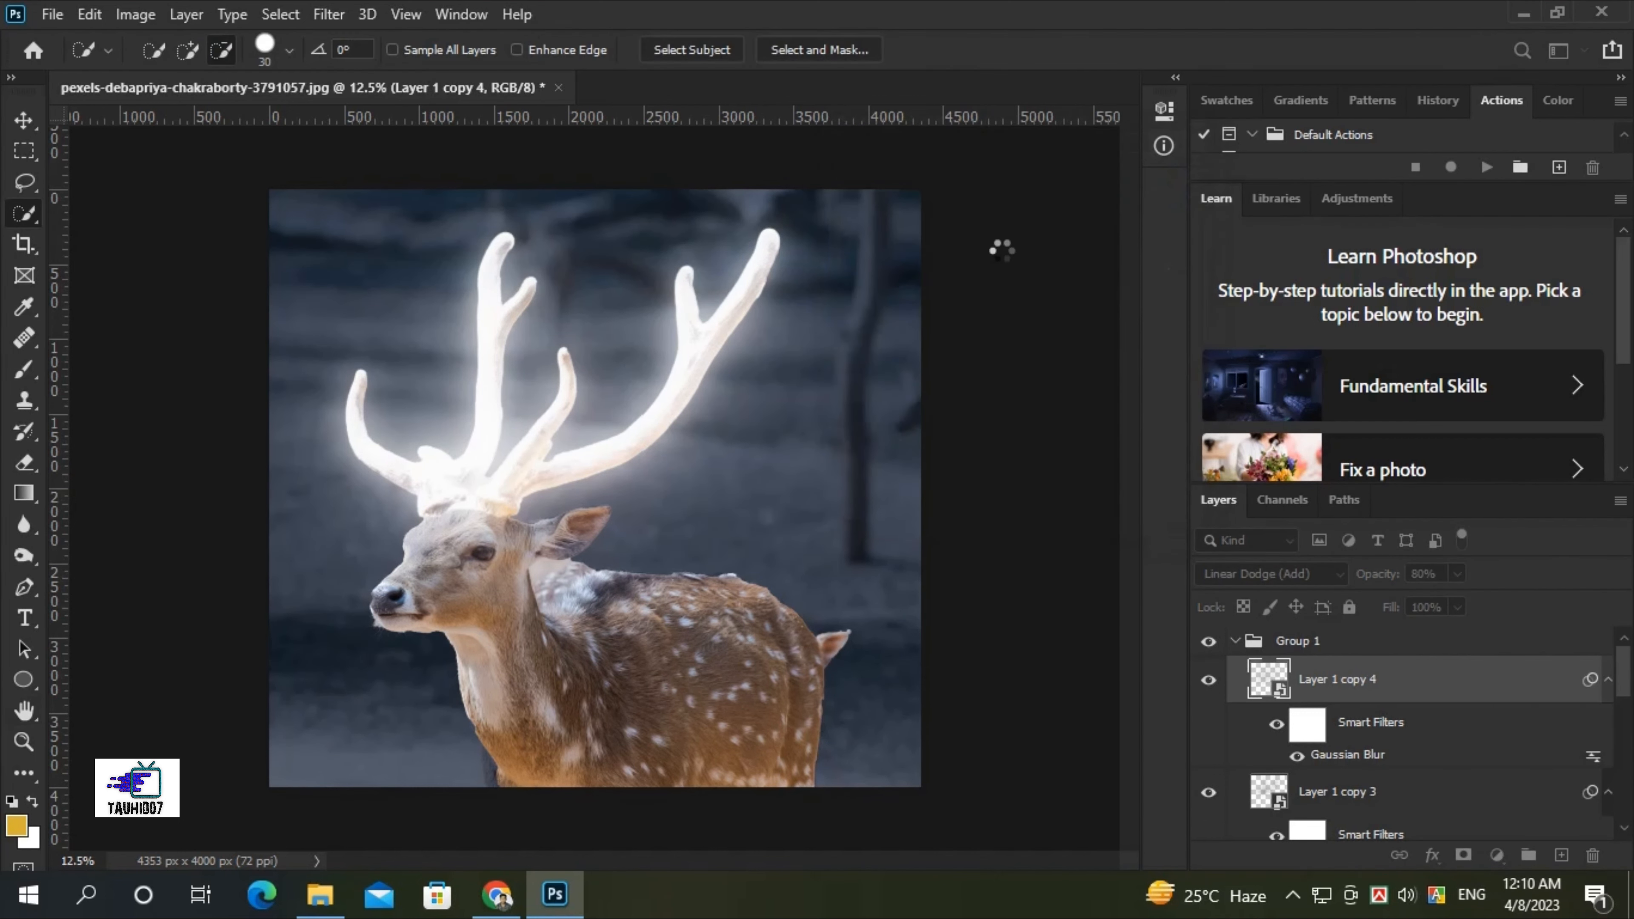
Reduce the opacity of Layer 1 copy 4, Layer 1 copy 3 and Layer 1 copy 2 to 60%.
scroll(1377, 818, down, 1)
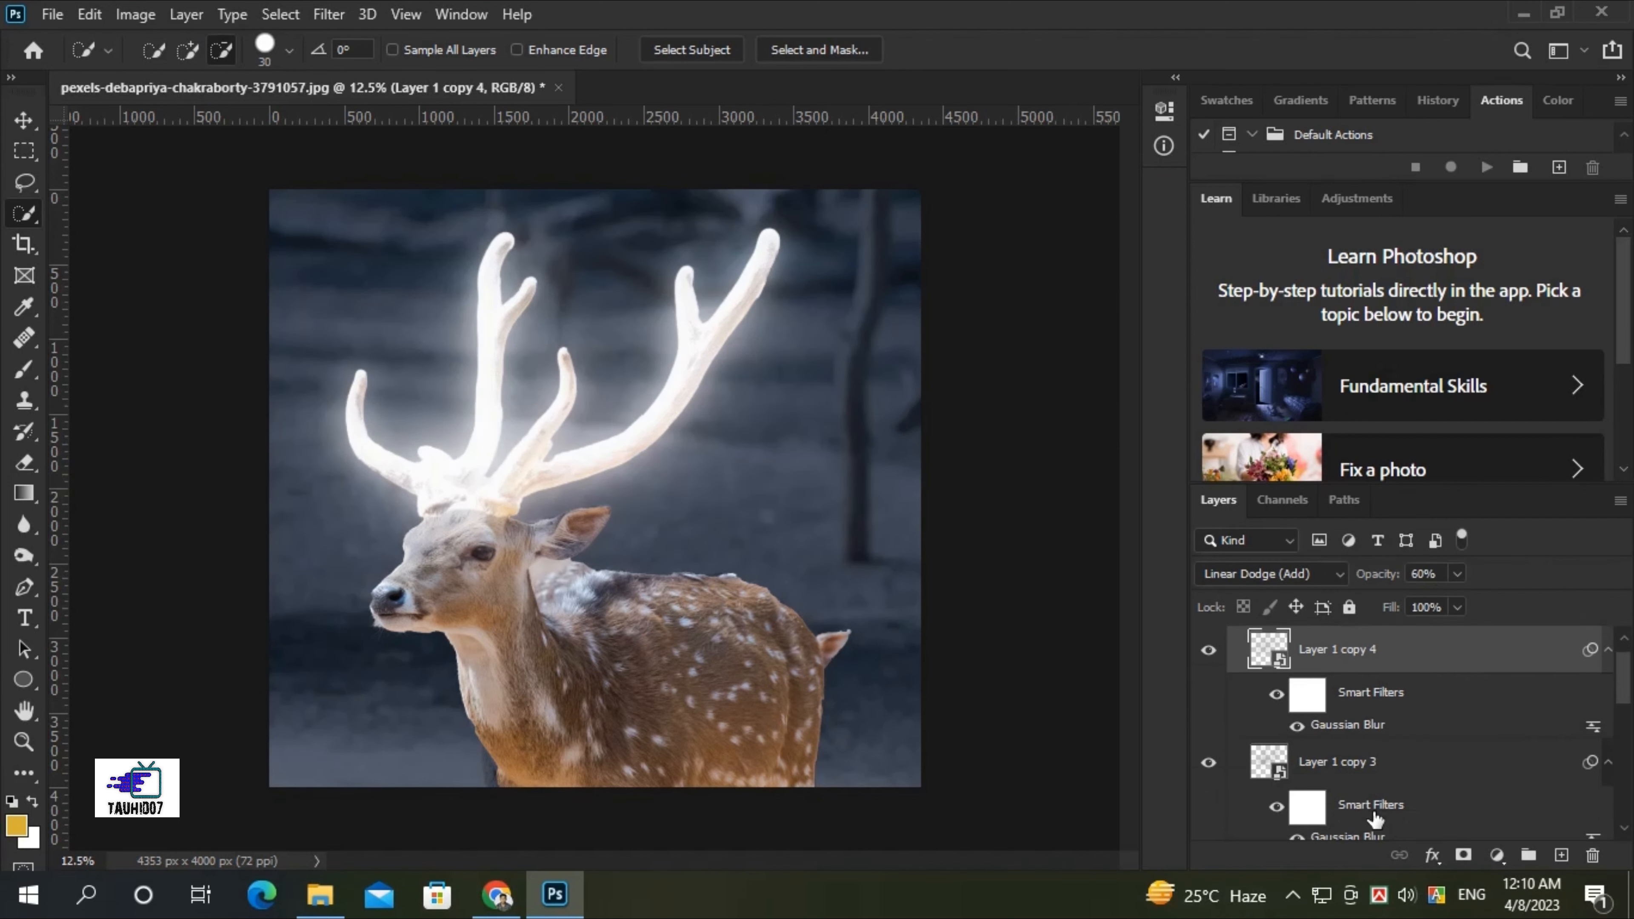
click(1387, 759)
click(1457, 574)
drag(1462, 599, 1444, 599)
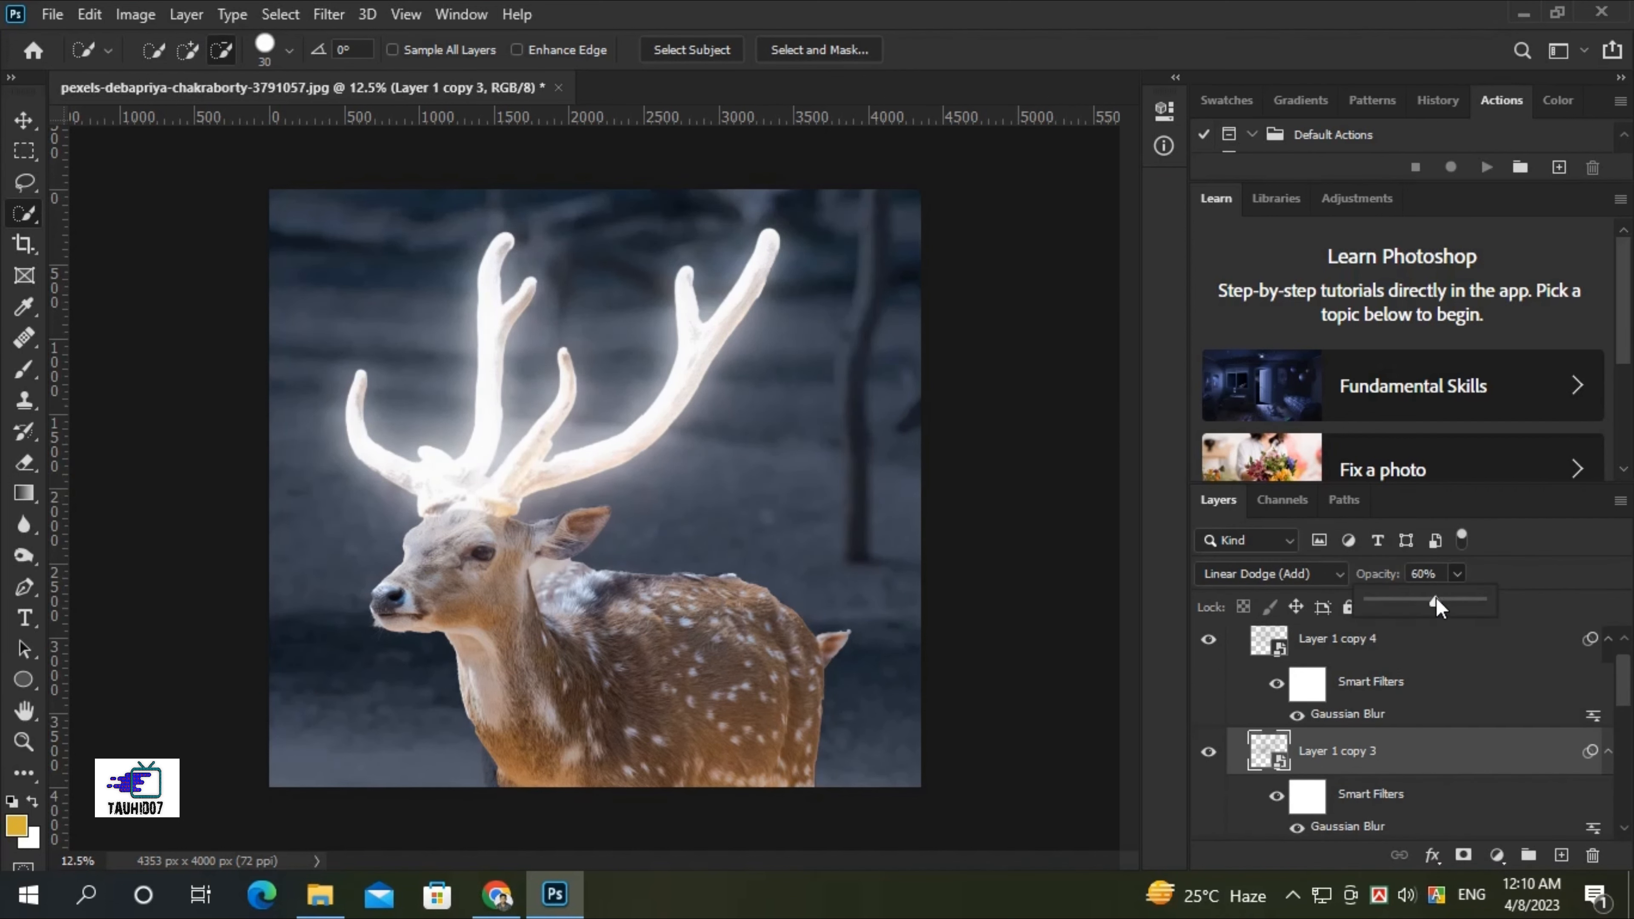
scroll(1365, 755, down, 3)
click(1364, 755)
click(1457, 574)
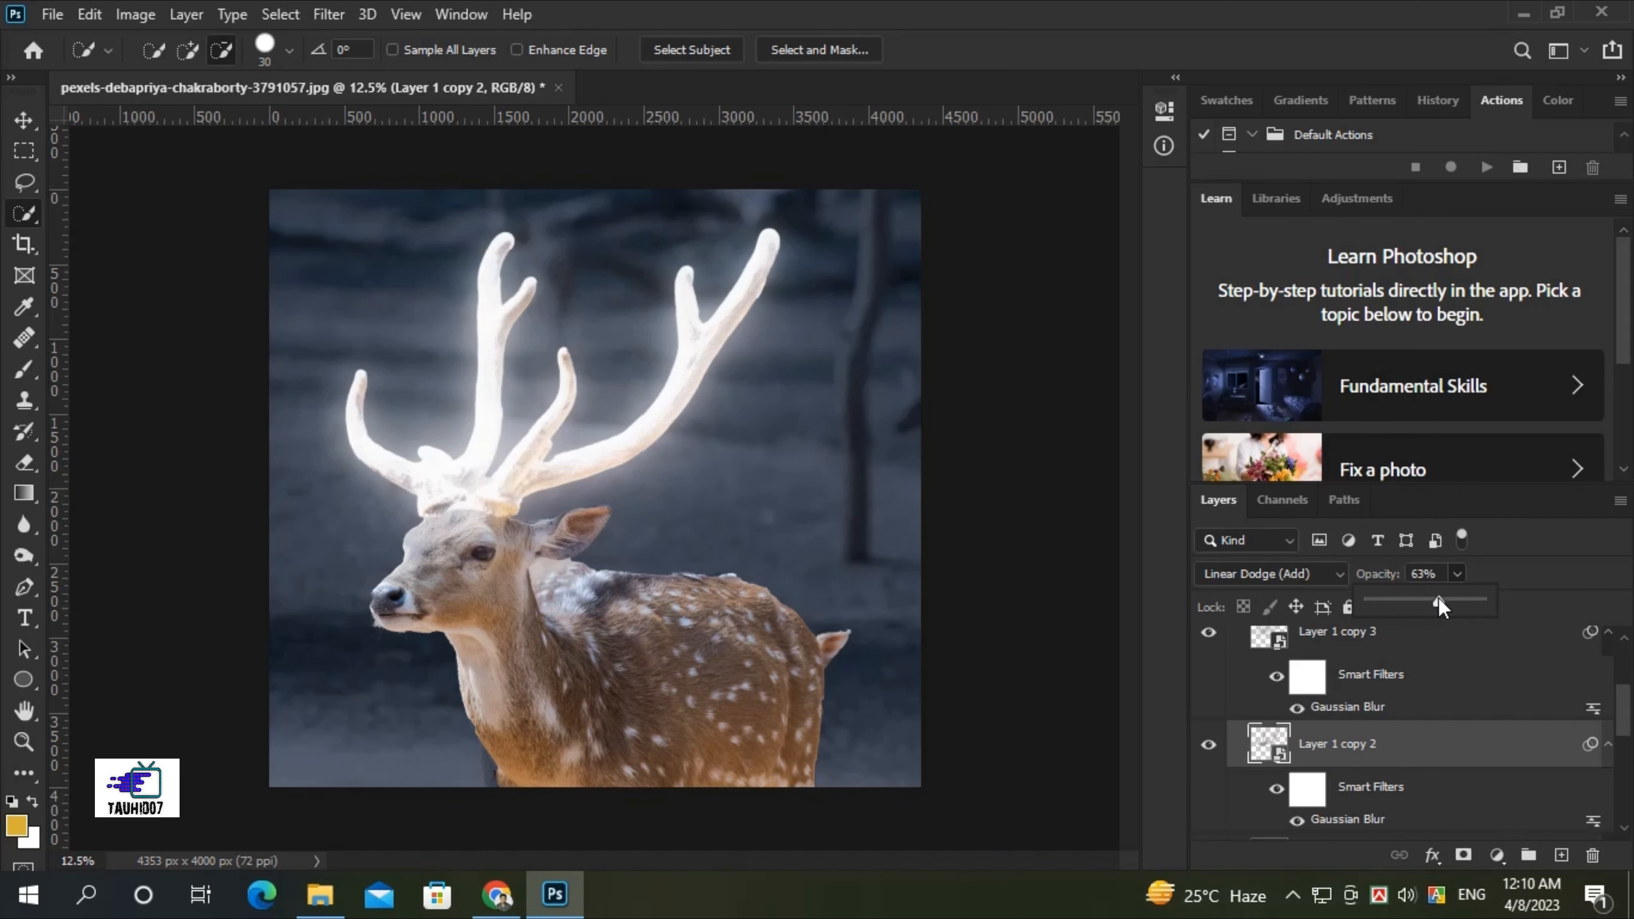
drag(1435, 598, 1436, 599)
scroll(1475, 700, down, 1)
scroll(1474, 699, down, 4)
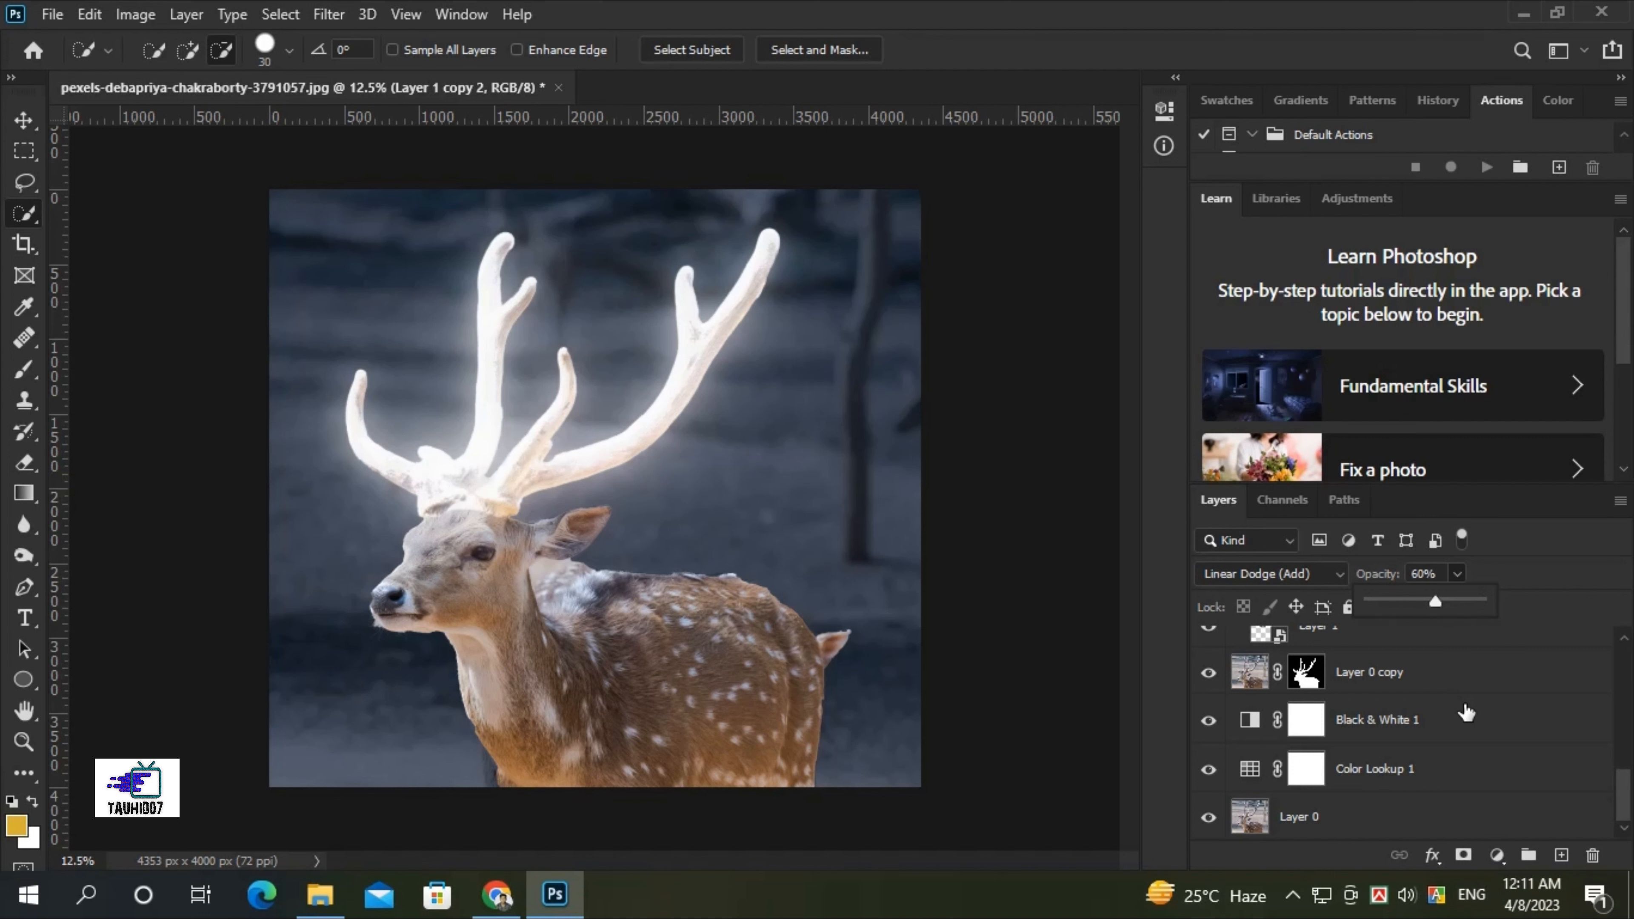
click(1103, 39)
Select Group 1 and collapse it.
scroll(1376, 750, up, 5)
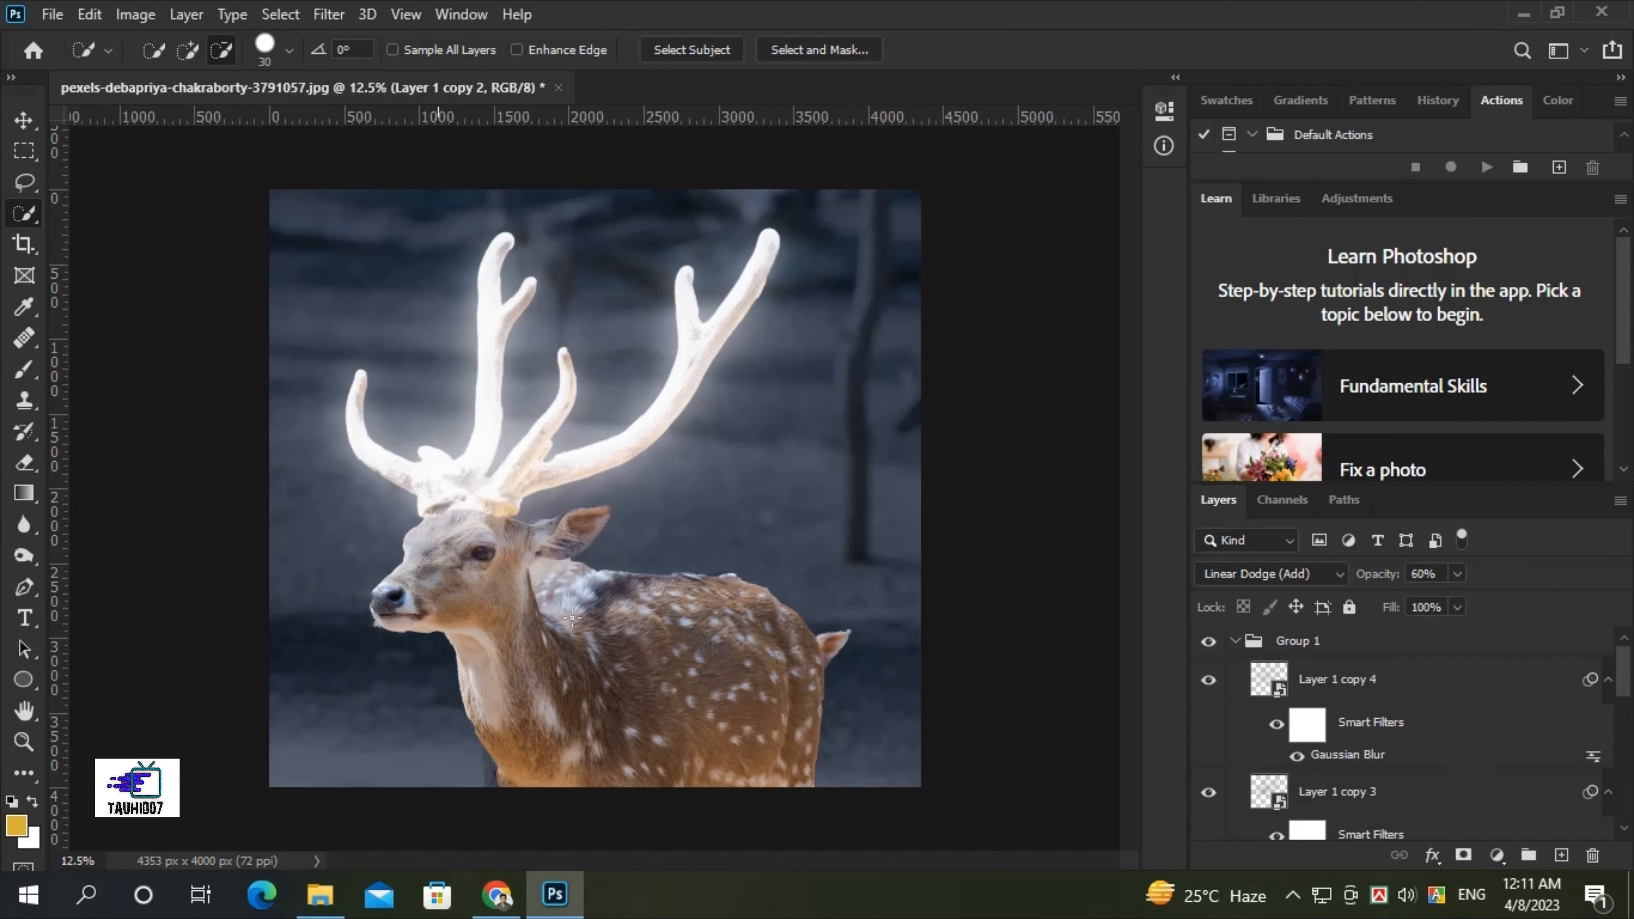
click(1403, 654)
click(1235, 640)
Try a Hue/Saturation adjustment above Group 1 with Colorize enabled, Hue 46 and increased saturation.
click(1497, 855)
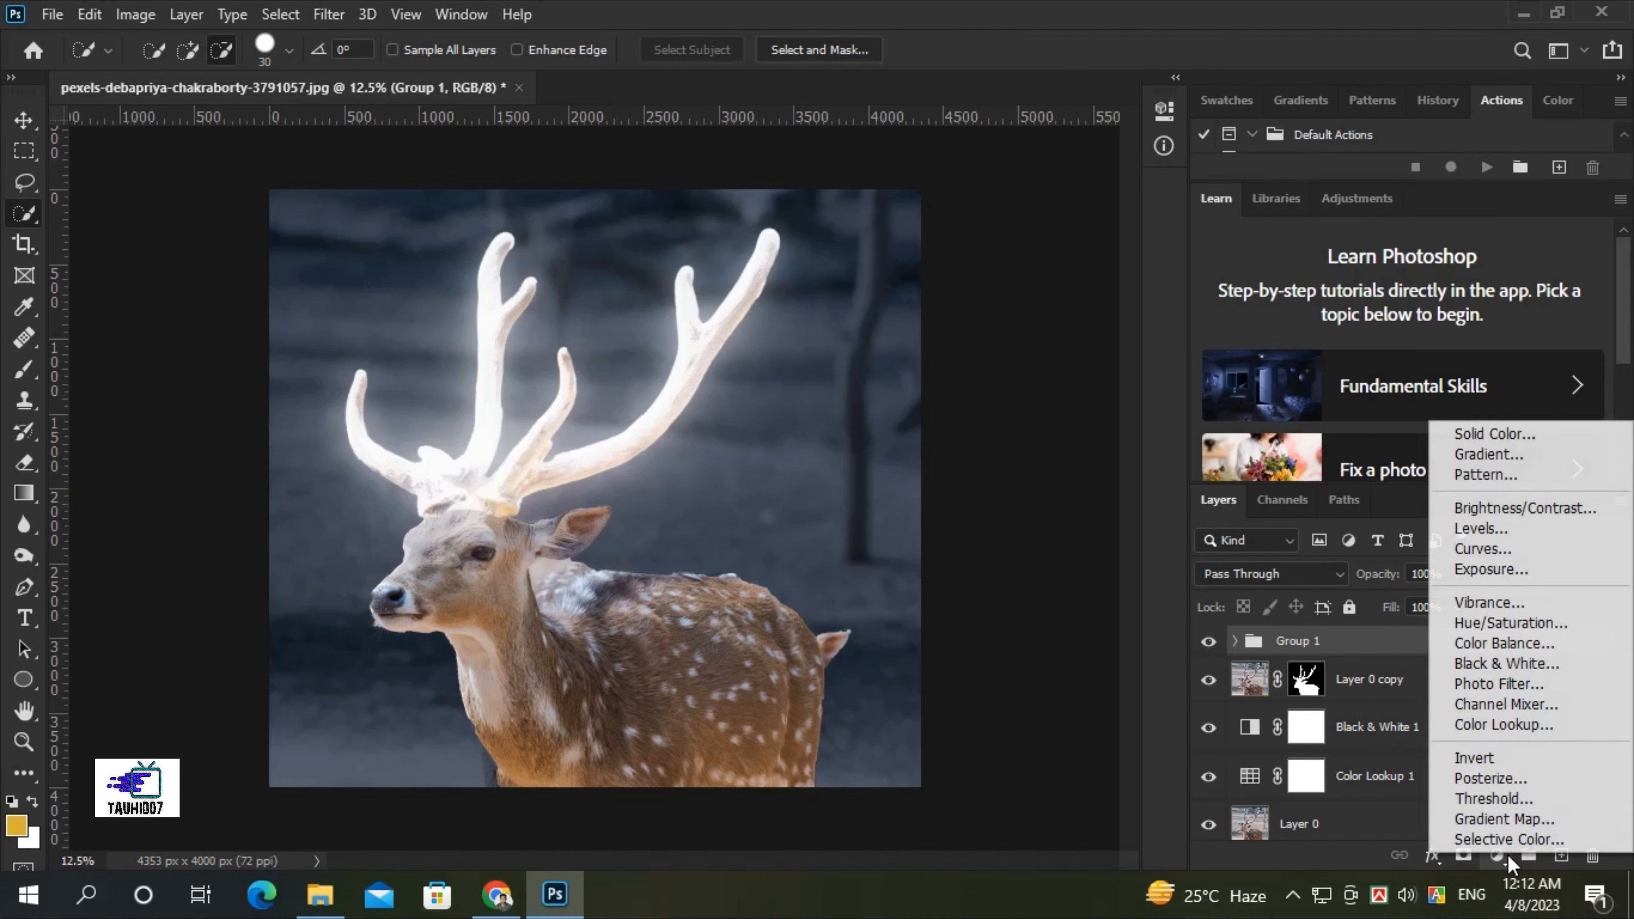
click(1497, 623)
click(937, 398)
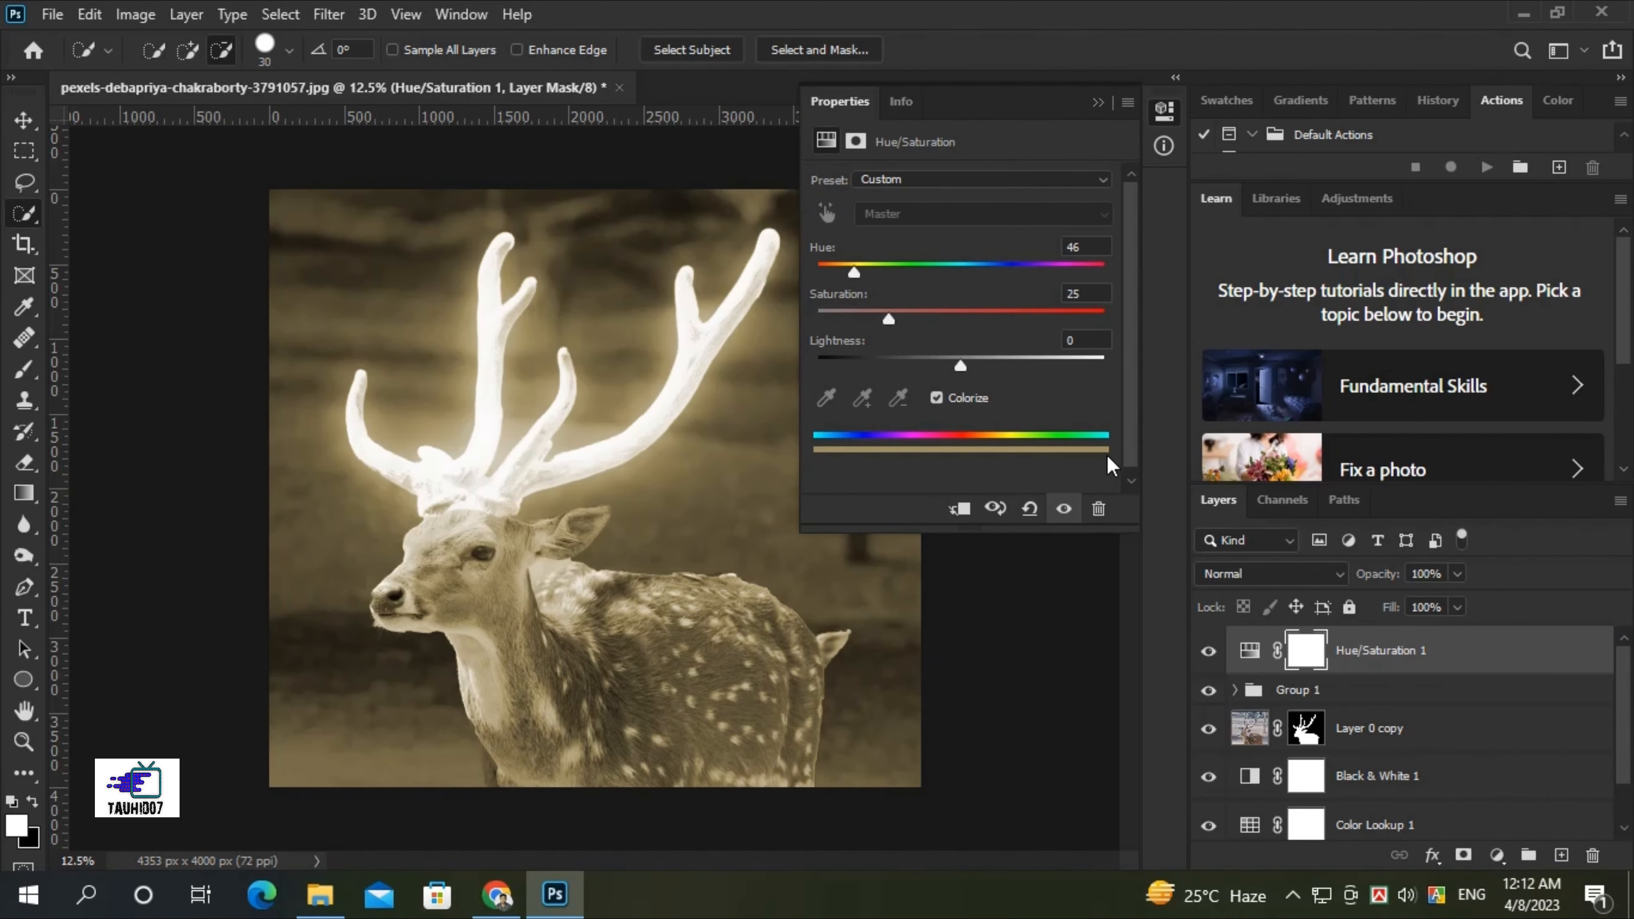
drag(888, 318, 981, 324)
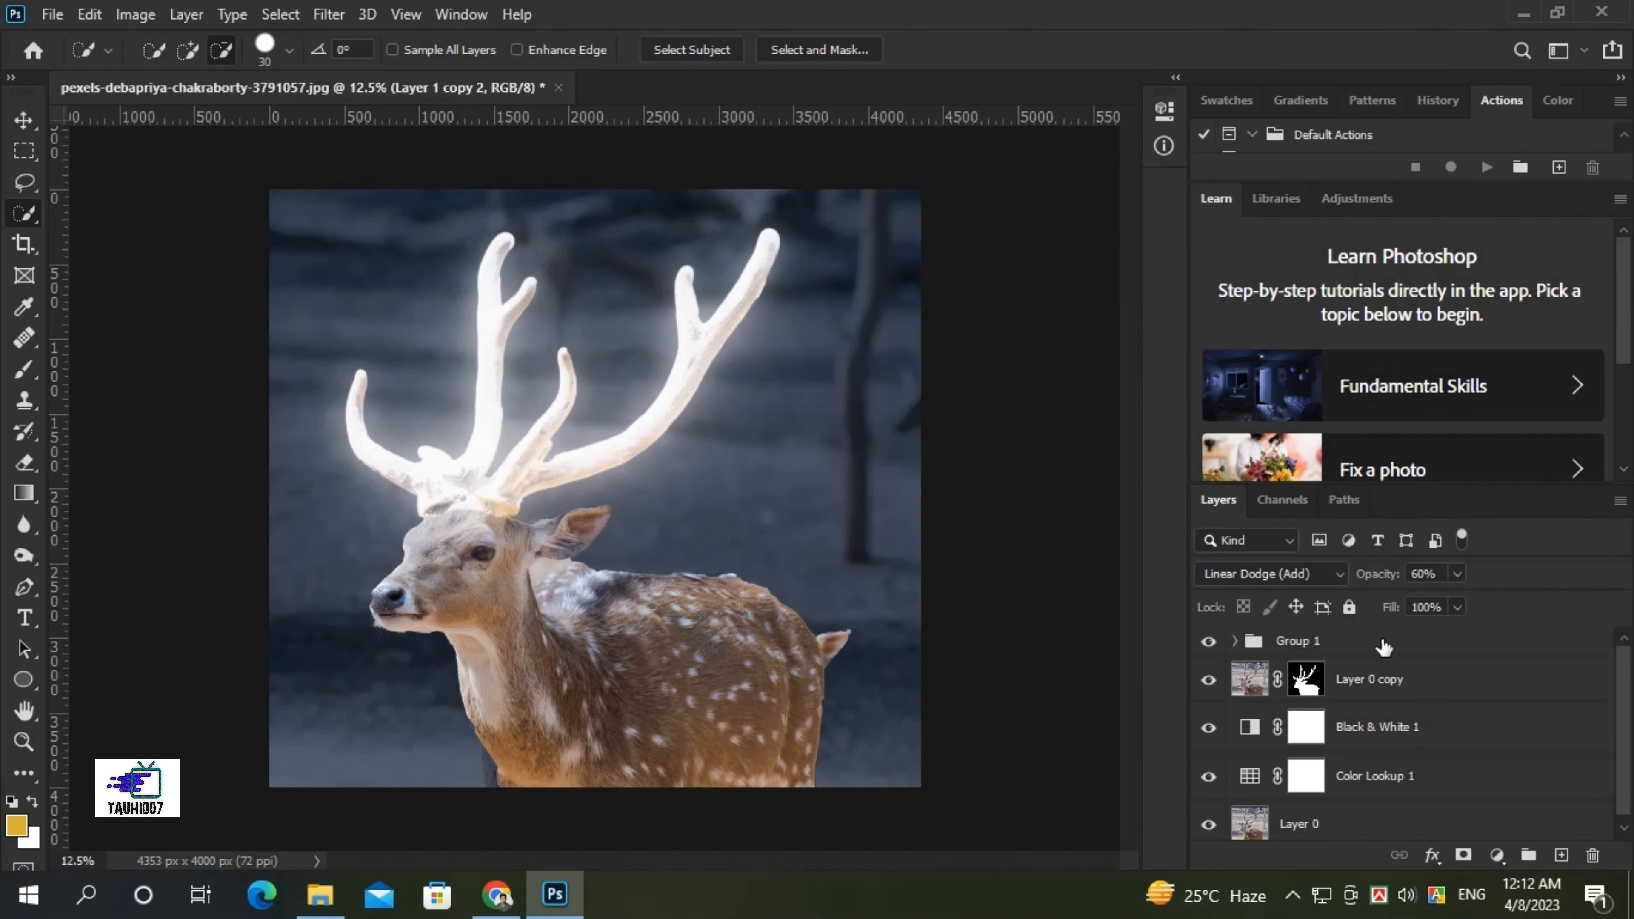
Retry the Hue/Saturation adjustment above Group 1 with Colorize and a hue of 44, then delete the adjustment layer.
click(1383, 647)
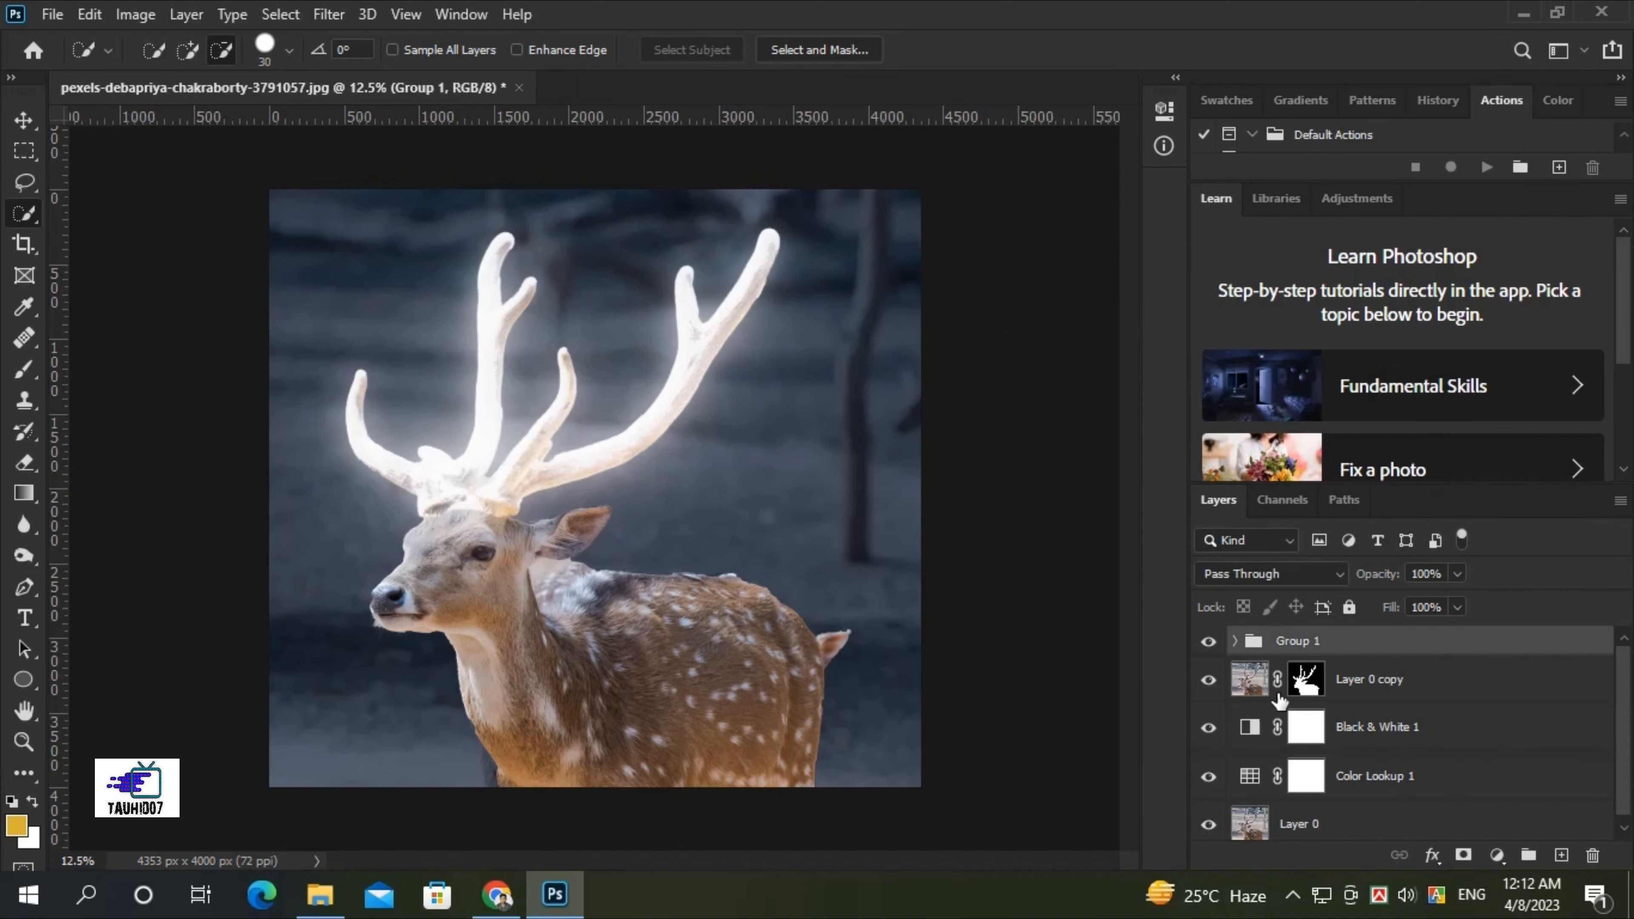
click(1235, 642)
click(1236, 641)
click(1498, 855)
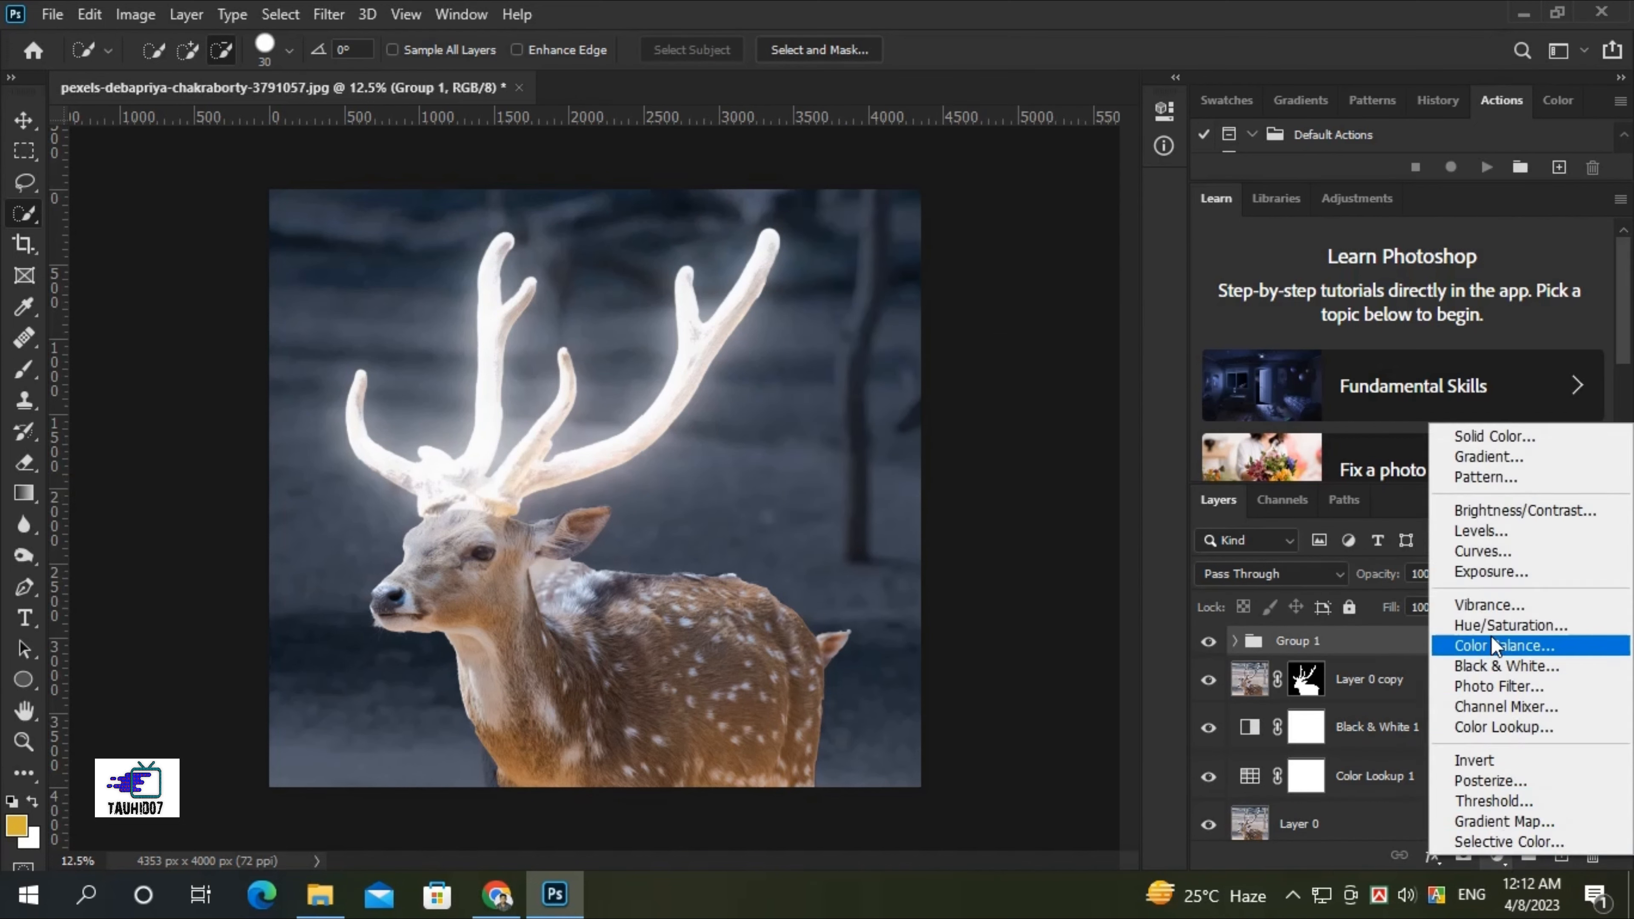
click(1492, 635)
click(937, 398)
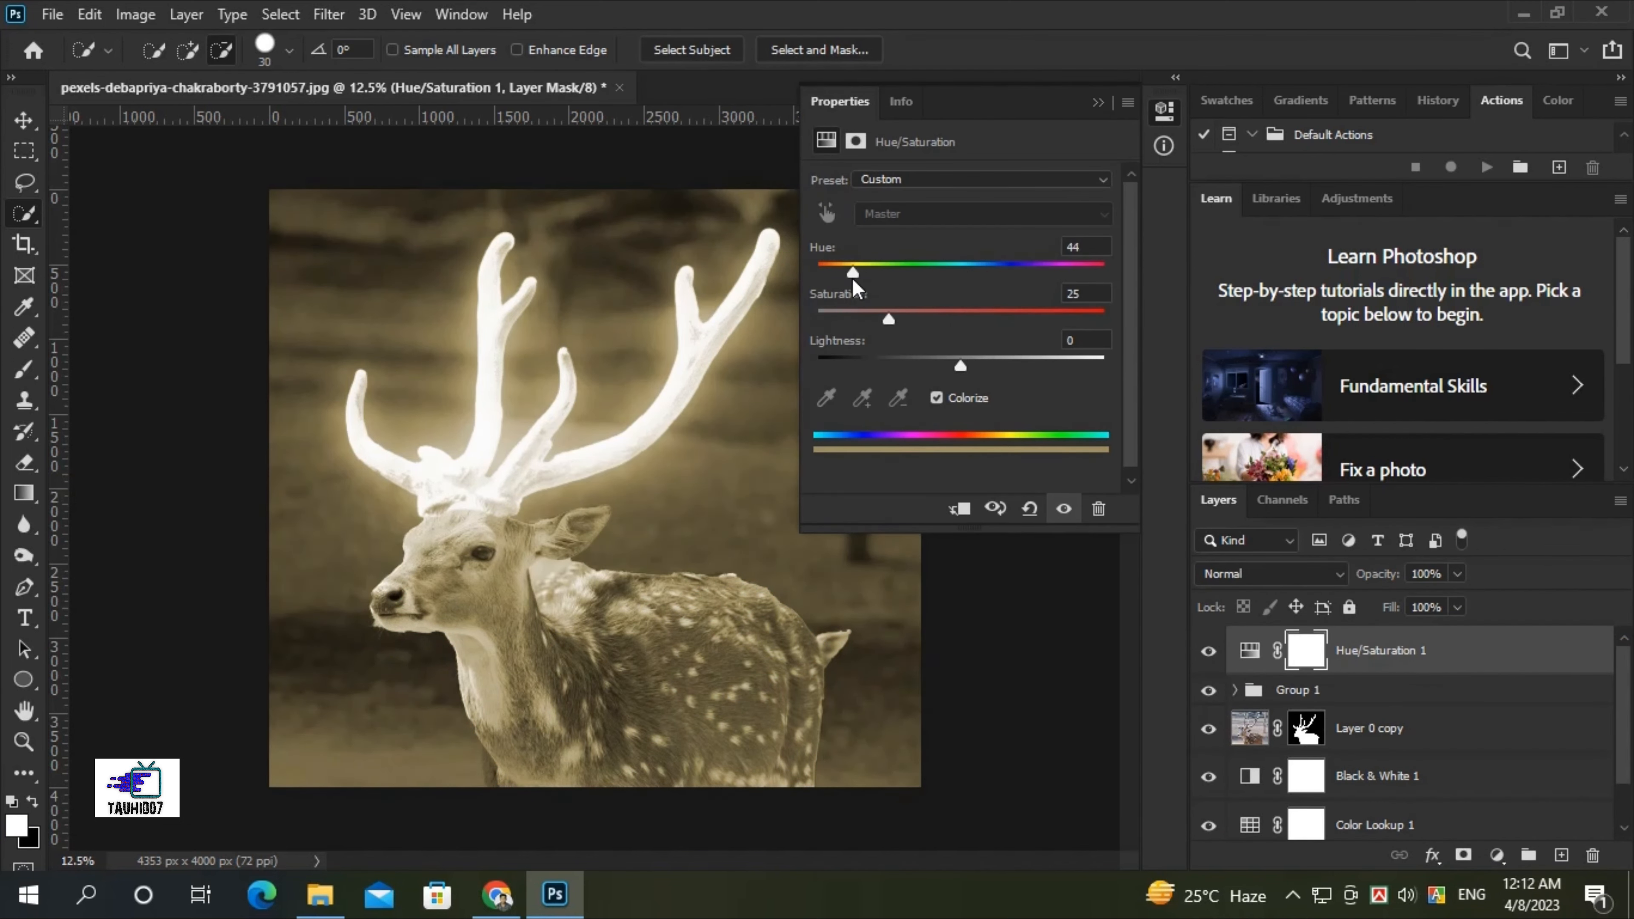
drag(852, 278, 940, 370)
click(937, 398)
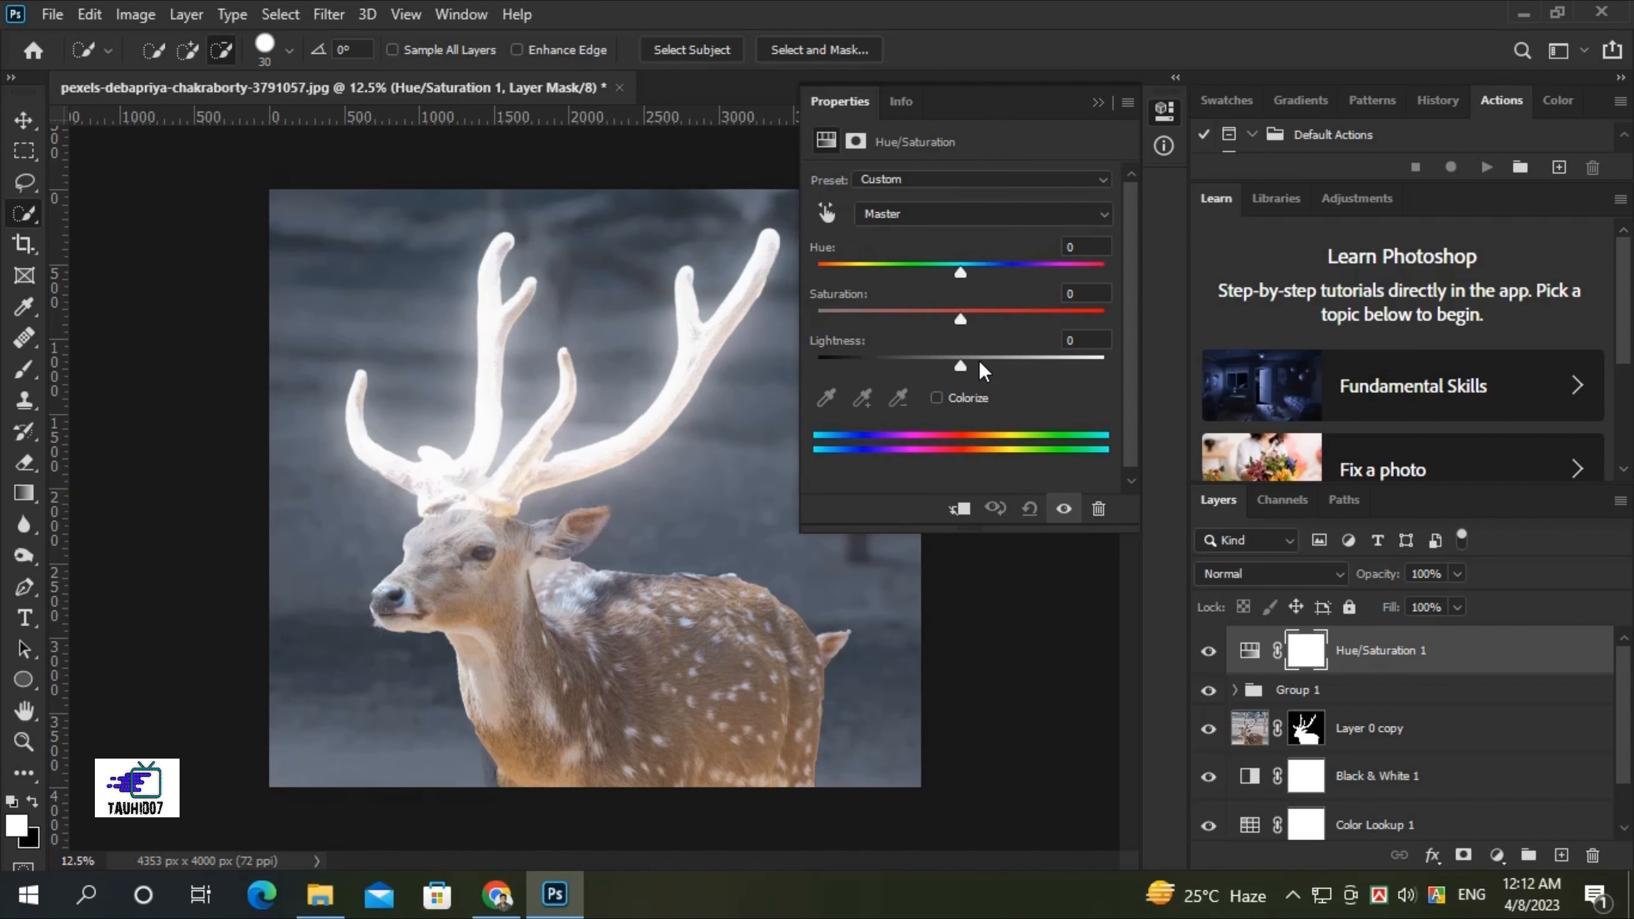
drag(959, 275, 911, 280)
key(ctrl+z)
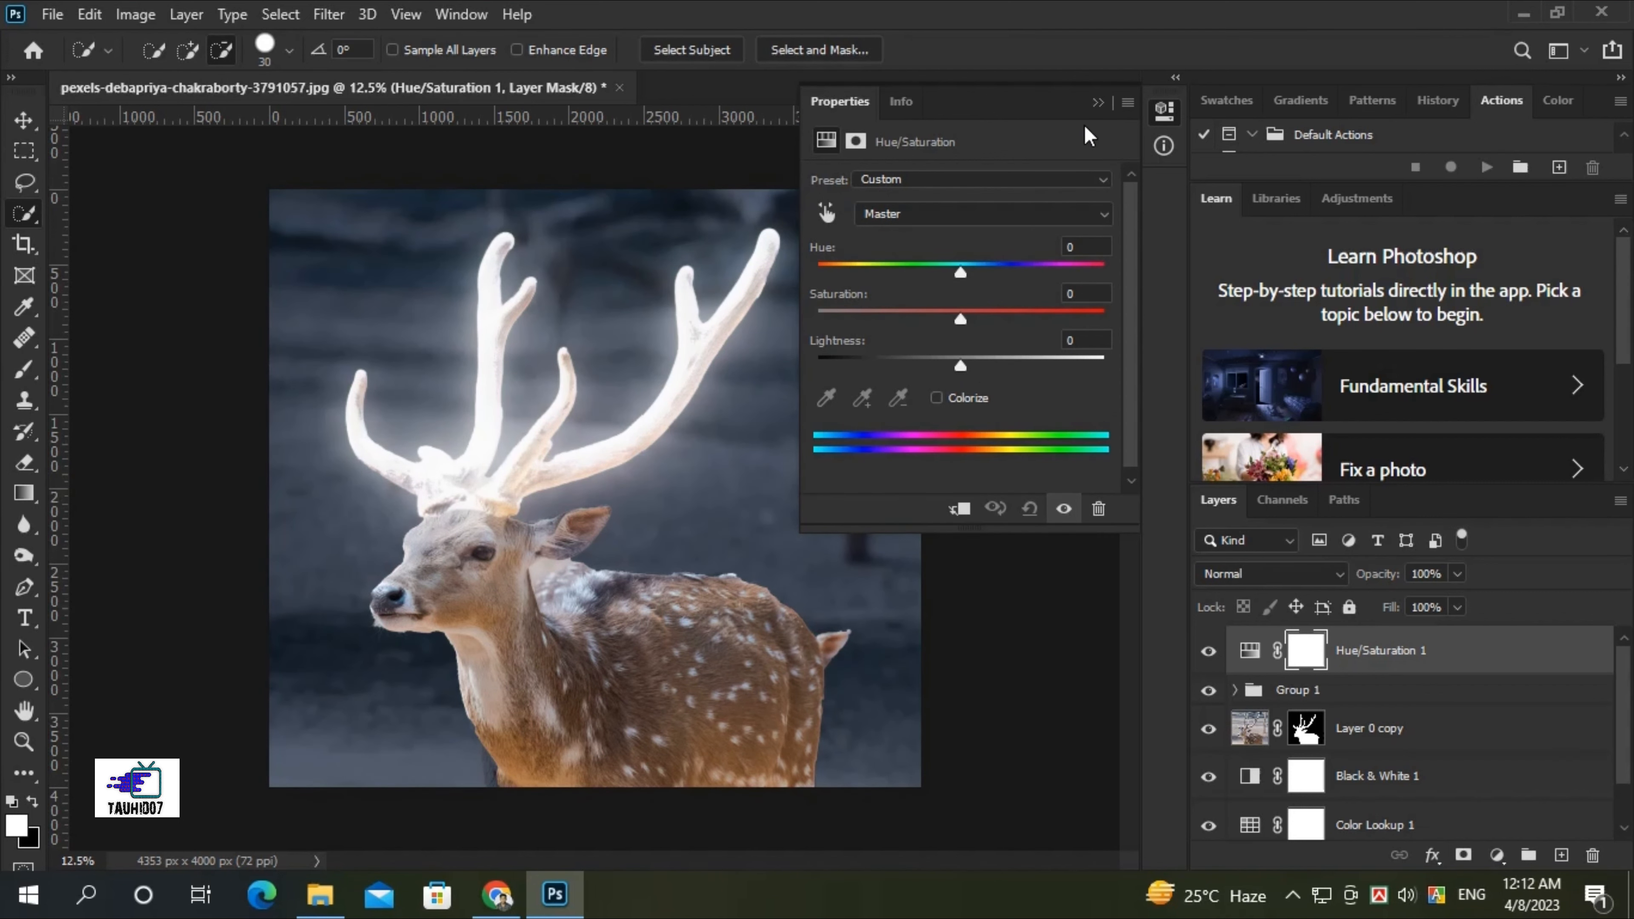
key(Delete)
Add a new Hue/Saturation adjustment above Group 1 and clip it to the group.
click(1498, 855)
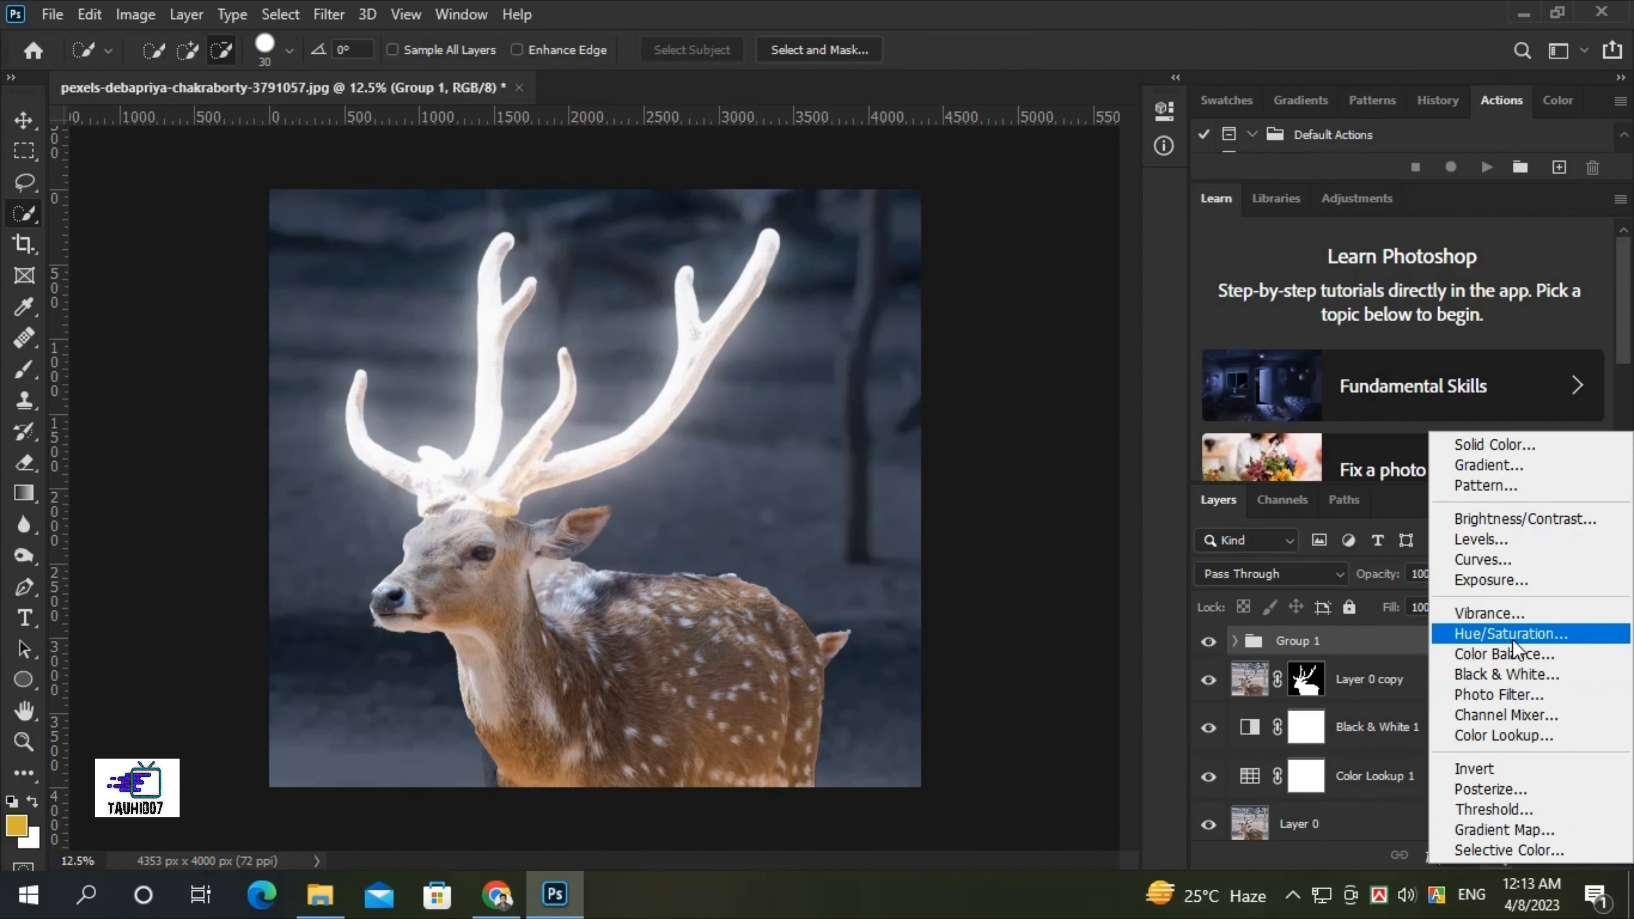
click(1513, 640)
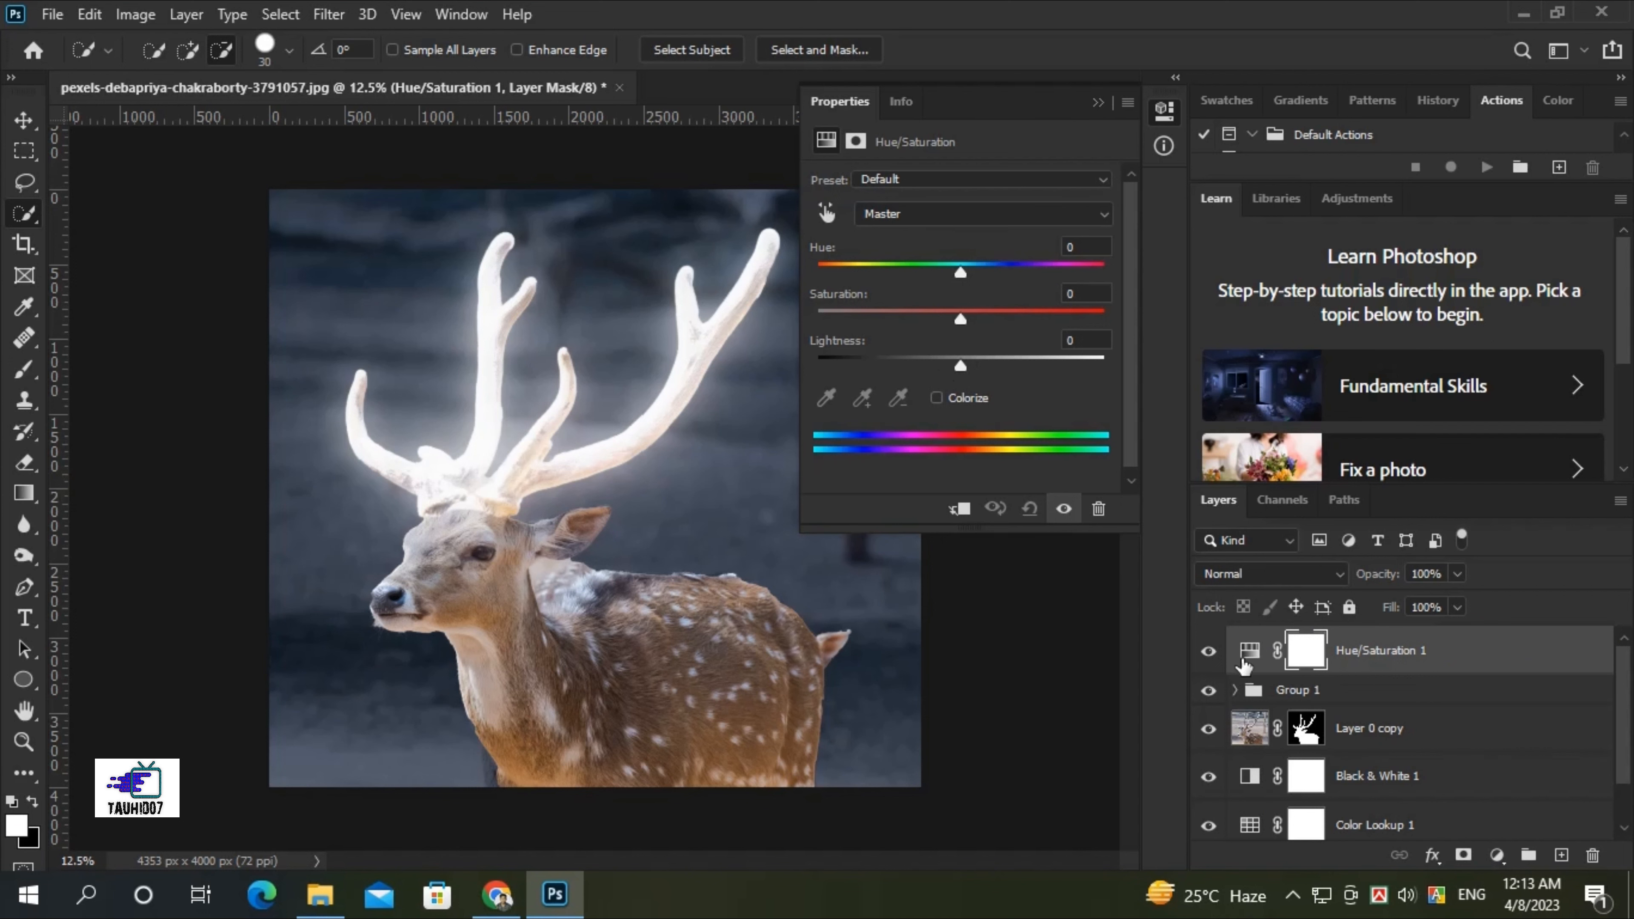
click(959, 509)
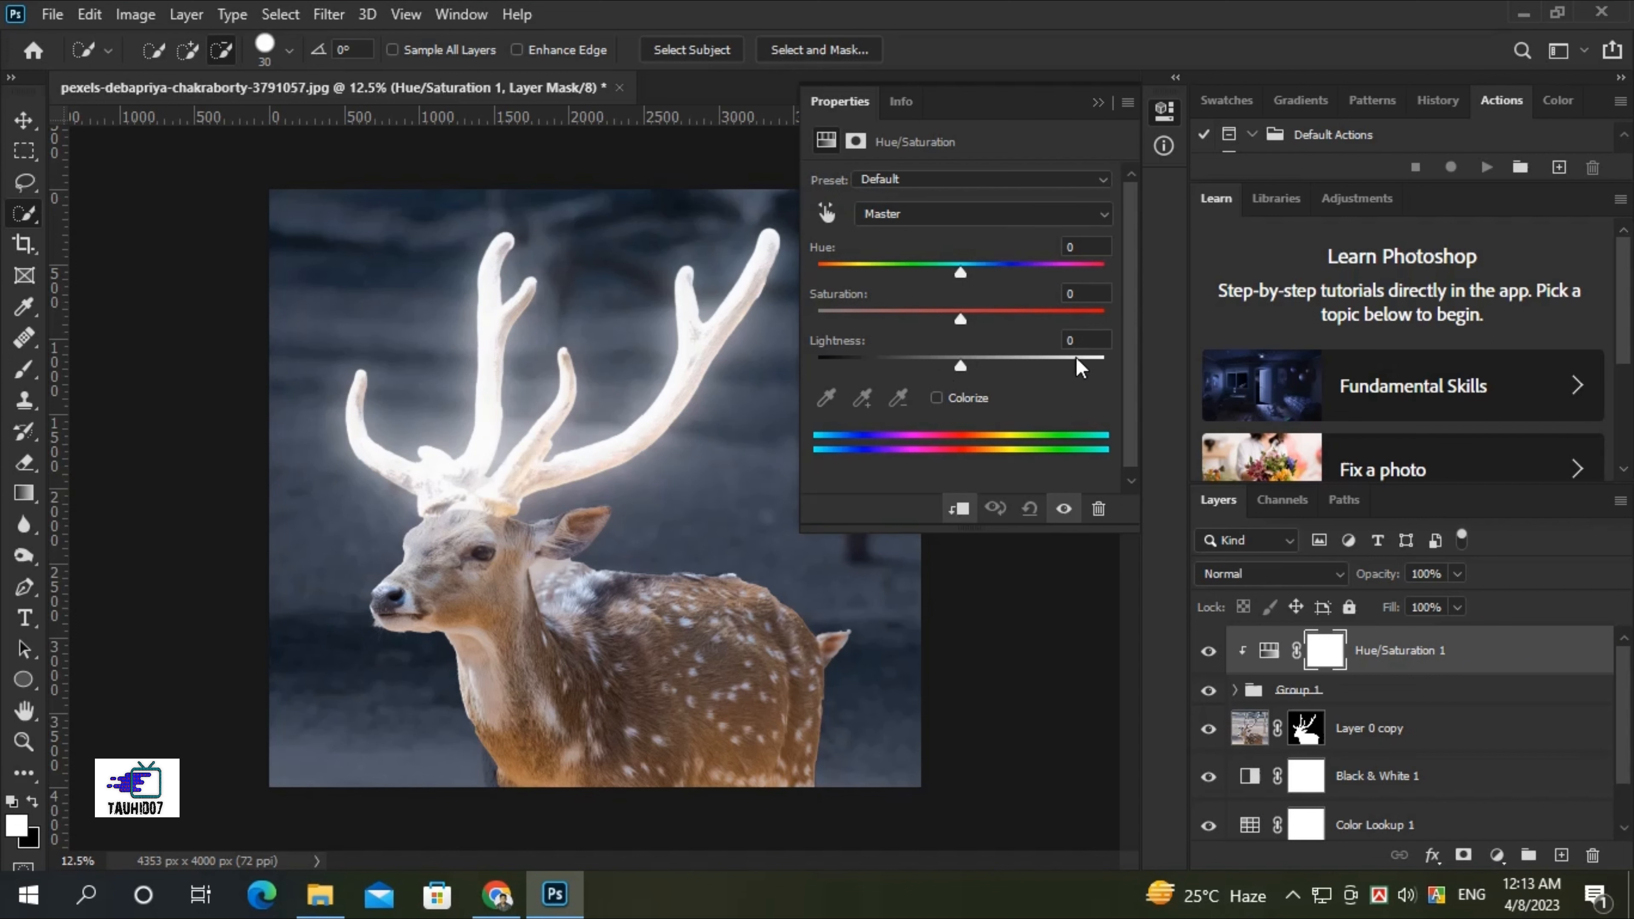
Colorize the antlers with the clipped Hue/Saturation adjustment at hue 44 and saturation 79.
click(937, 398)
drag(853, 269, 837, 269)
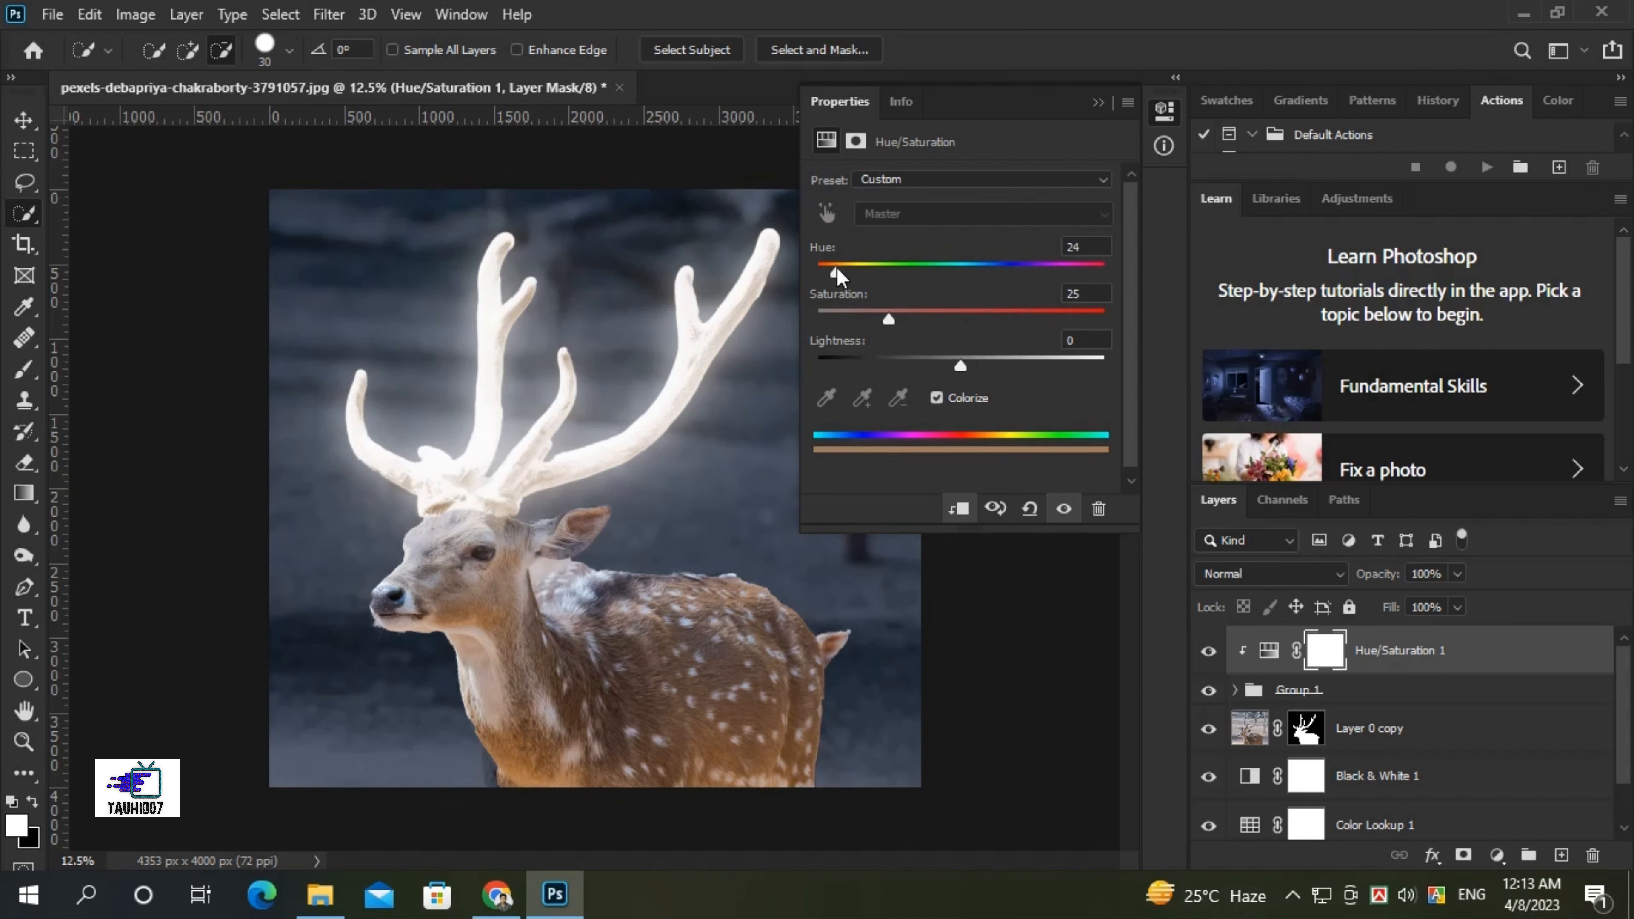
drag(889, 319, 962, 327)
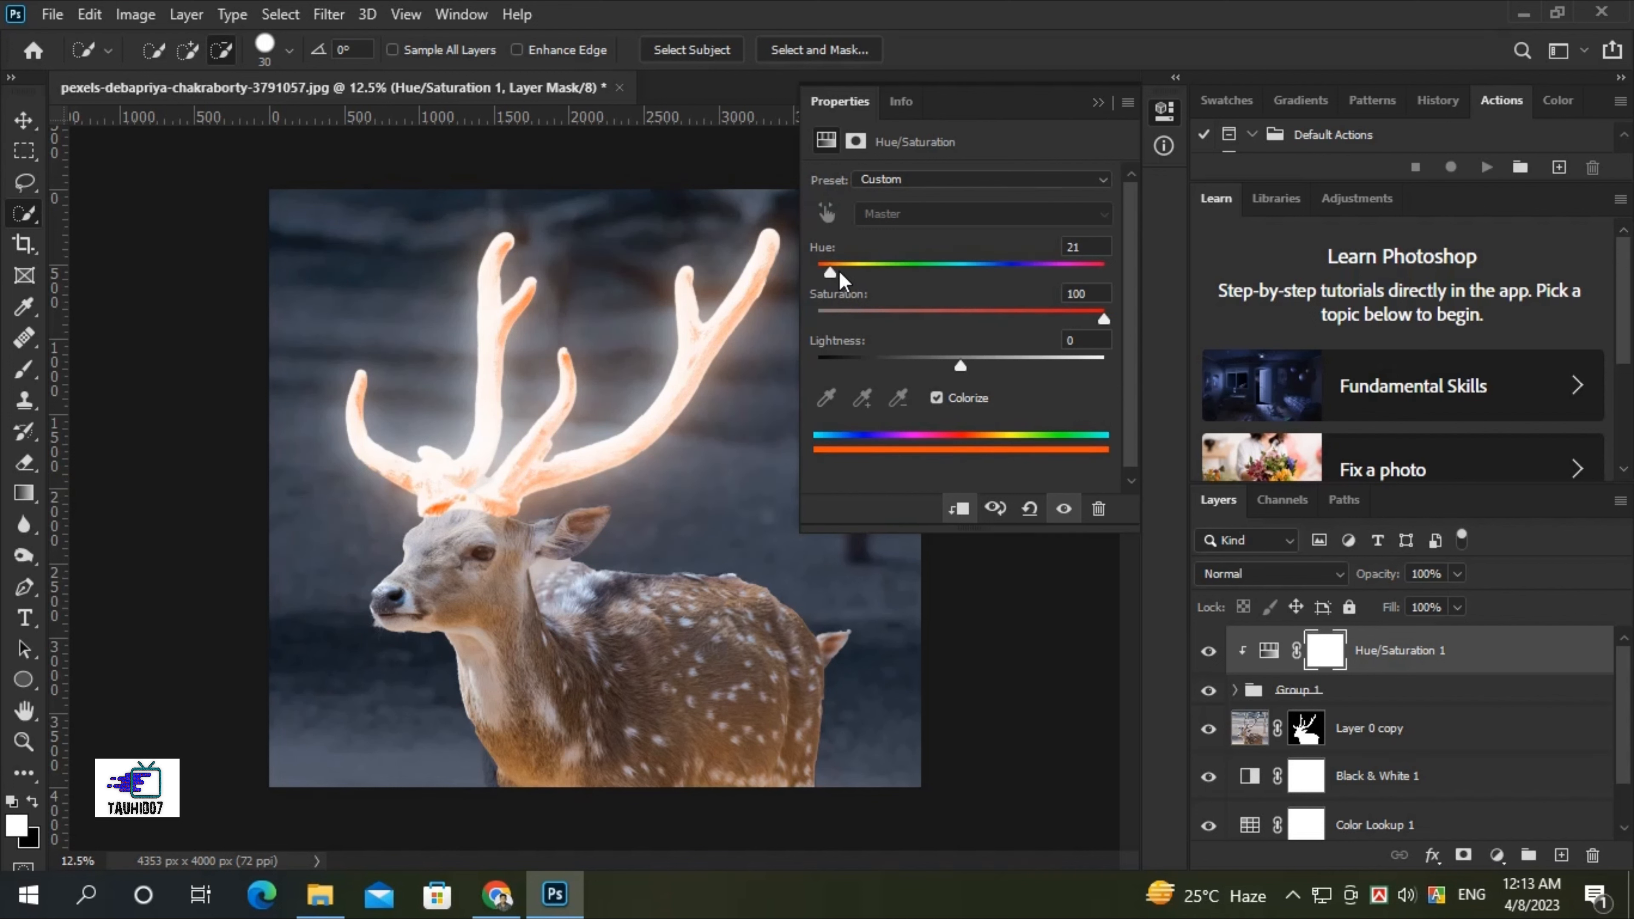
drag(836, 272, 855, 272)
drag(1103, 318, 1059, 319)
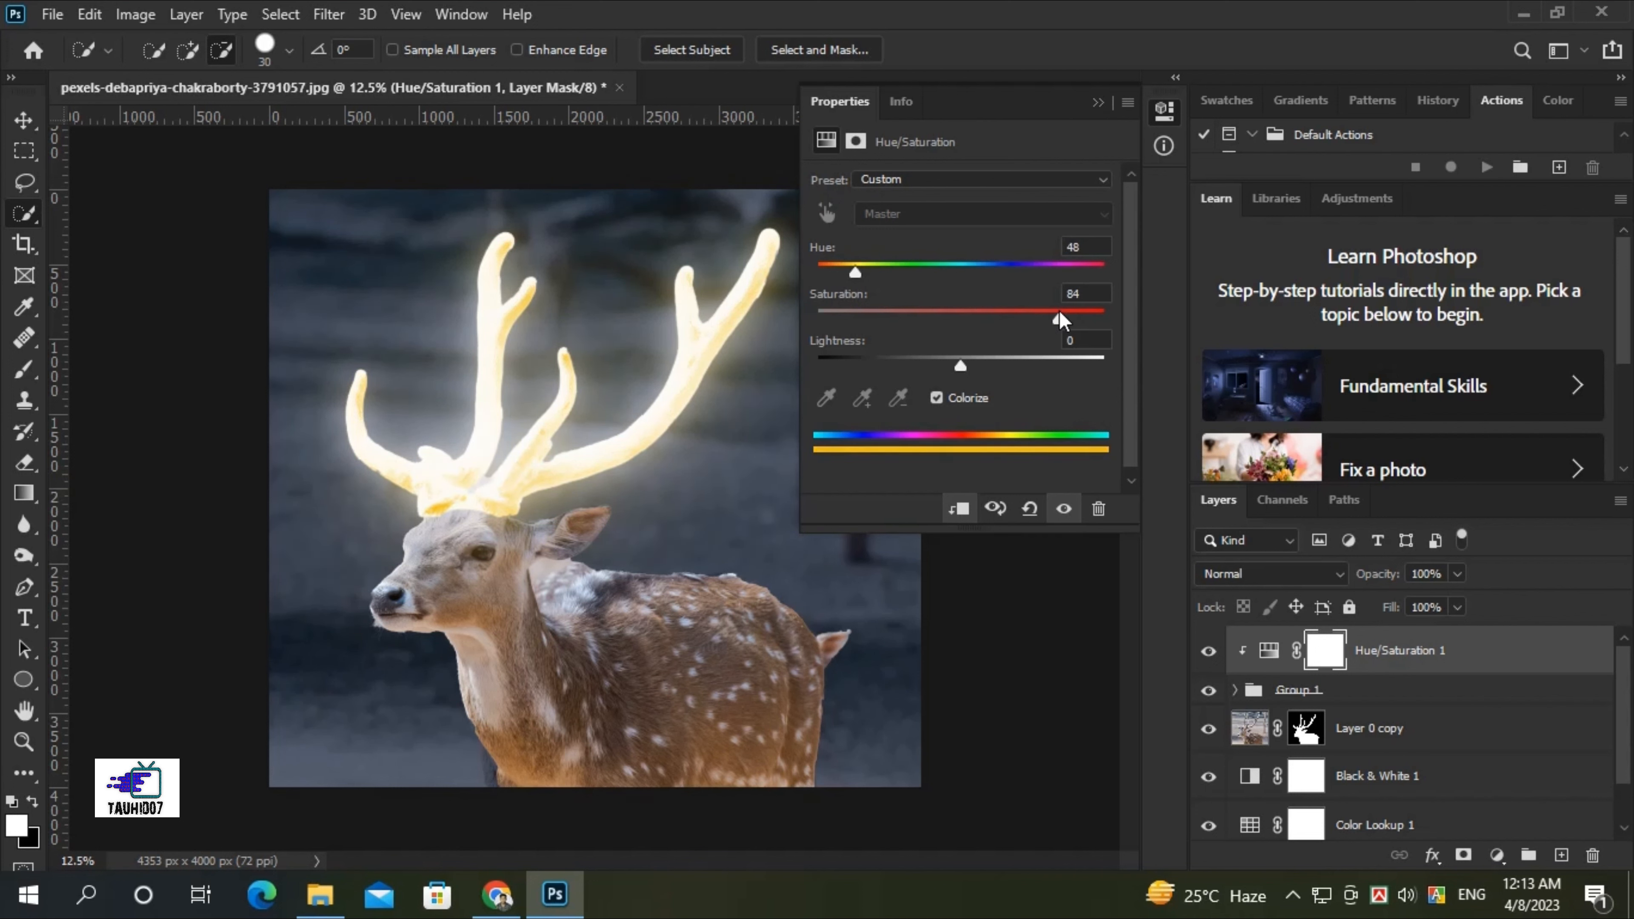
mouse_move(855, 272)
mouse_down()
mouse_move(994, 271)
mouse_move(852, 272)
mouse_up()
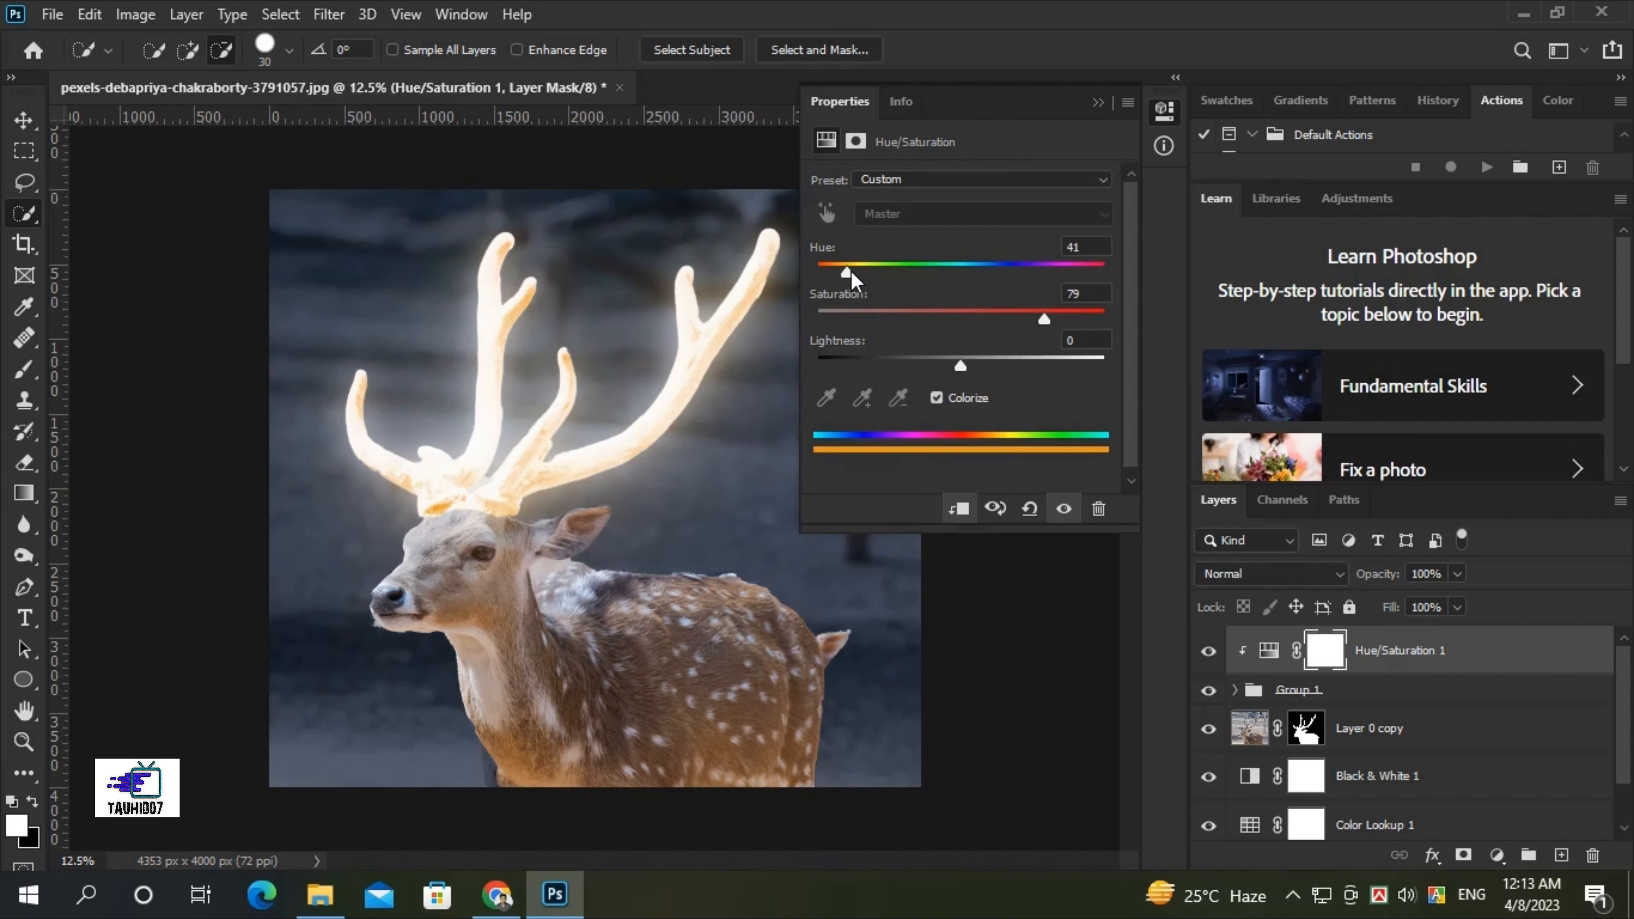
click(1099, 103)
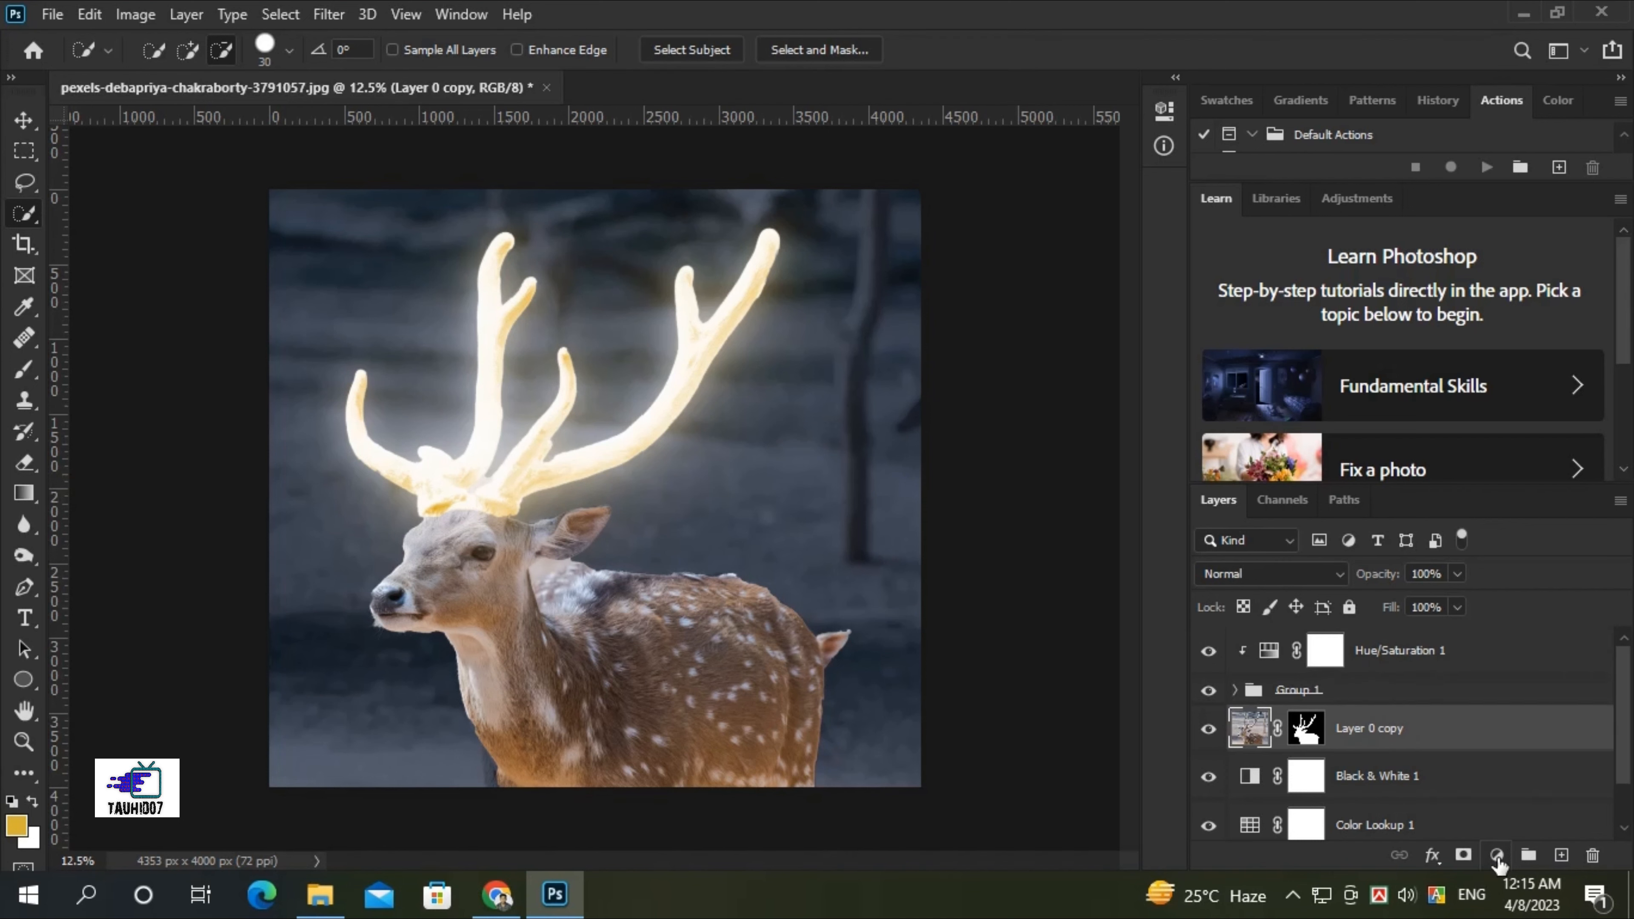
Try an unclipped Curves adjustment above Layer 0 copy, pulling the curve down to darken the whole scene.
click(1498, 857)
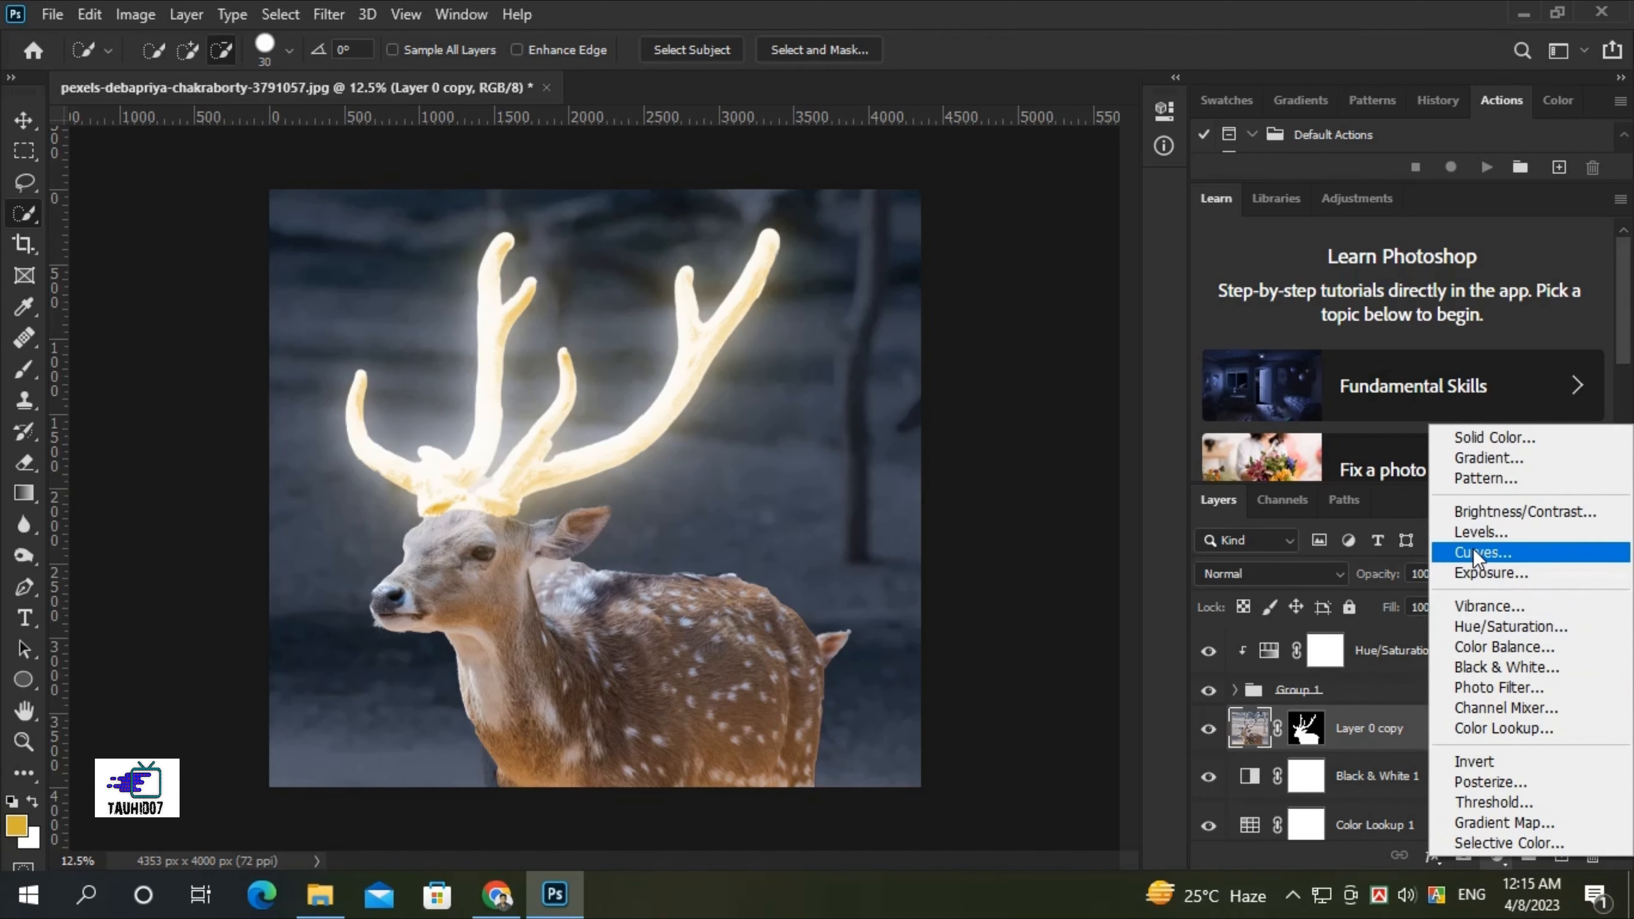
click(1467, 558)
drag(951, 387, 981, 410)
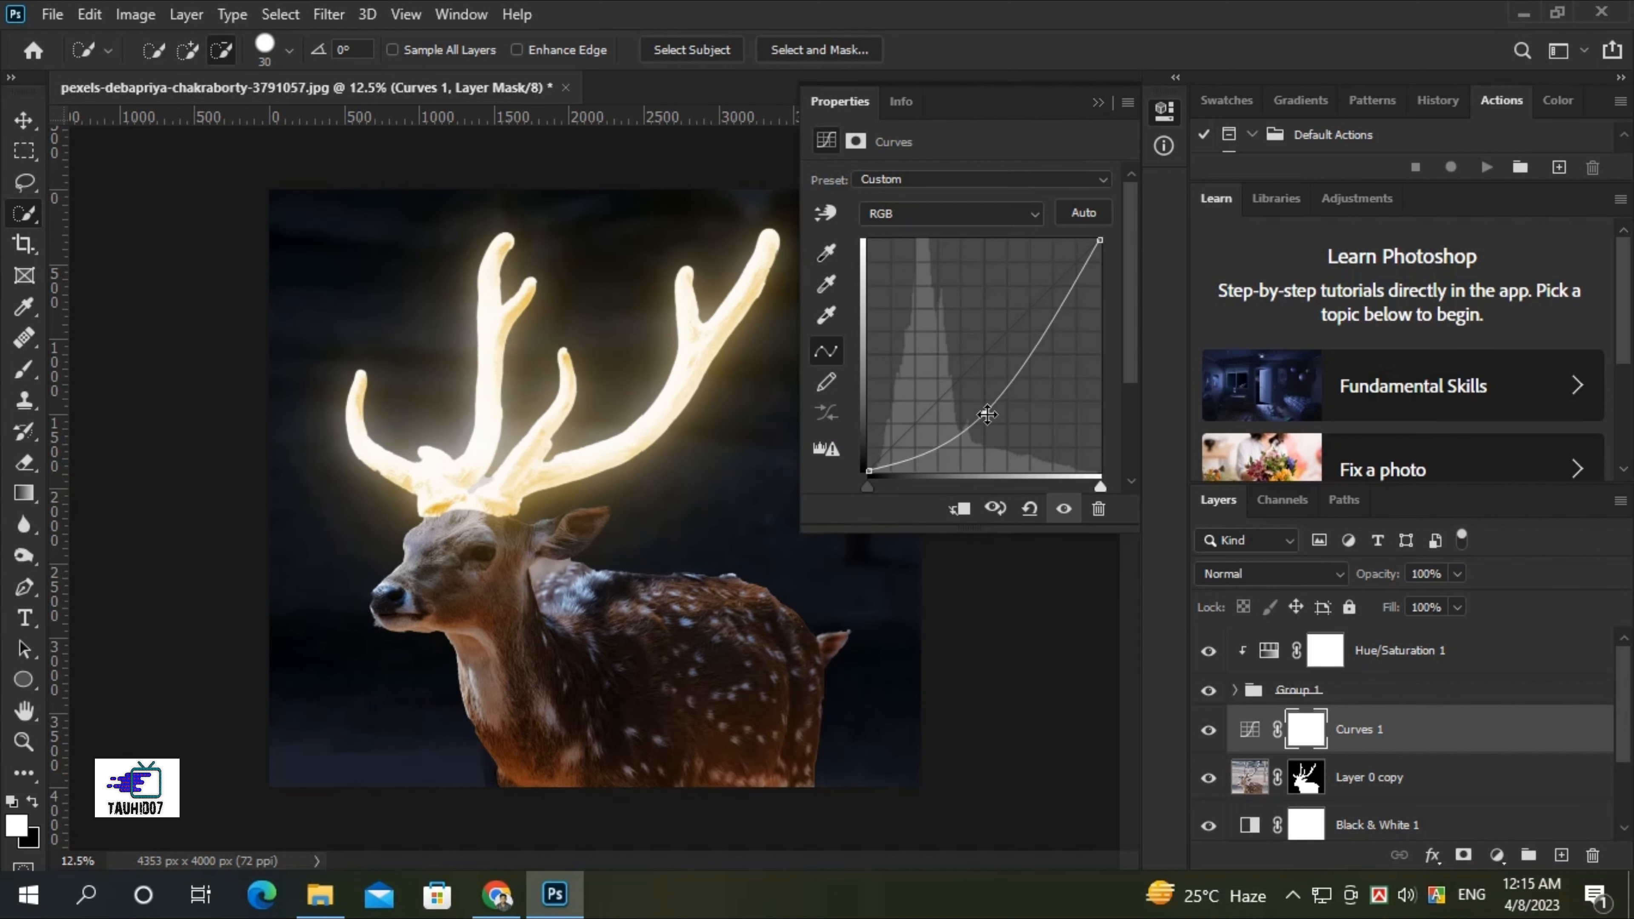
mouse_move(988, 414)
mouse_down()
mouse_move(980, 386)
mouse_move(997, 422)
mouse_move(1002, 404)
mouse_up()
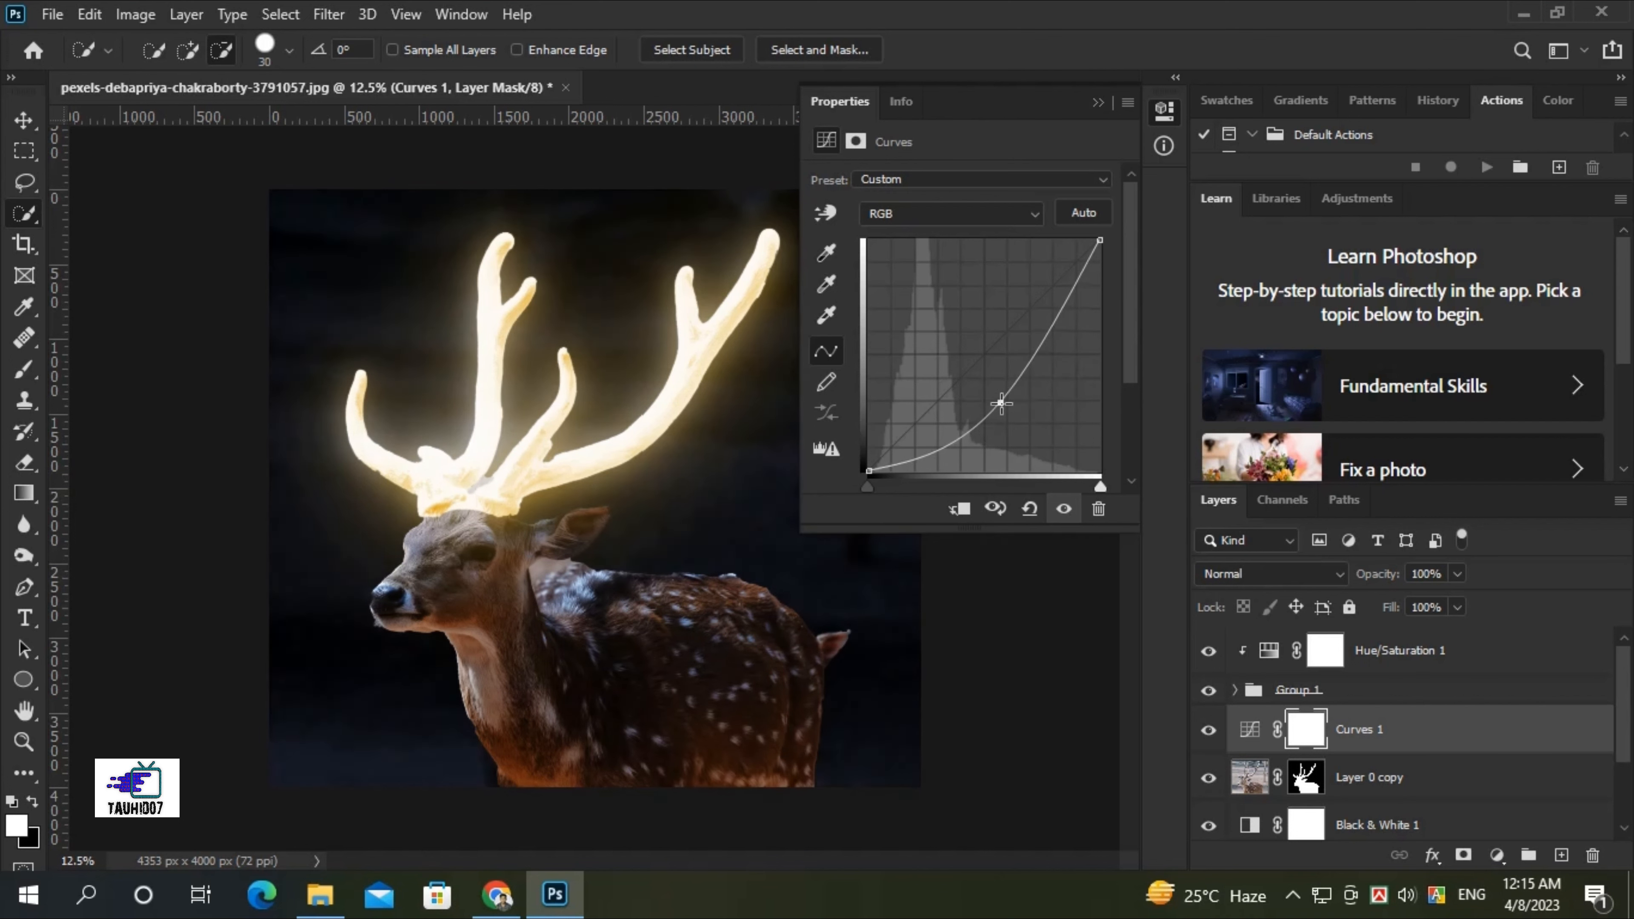
click(1098, 103)
Make black the foreground color and set the Brush size to 401 px.
click(34, 803)
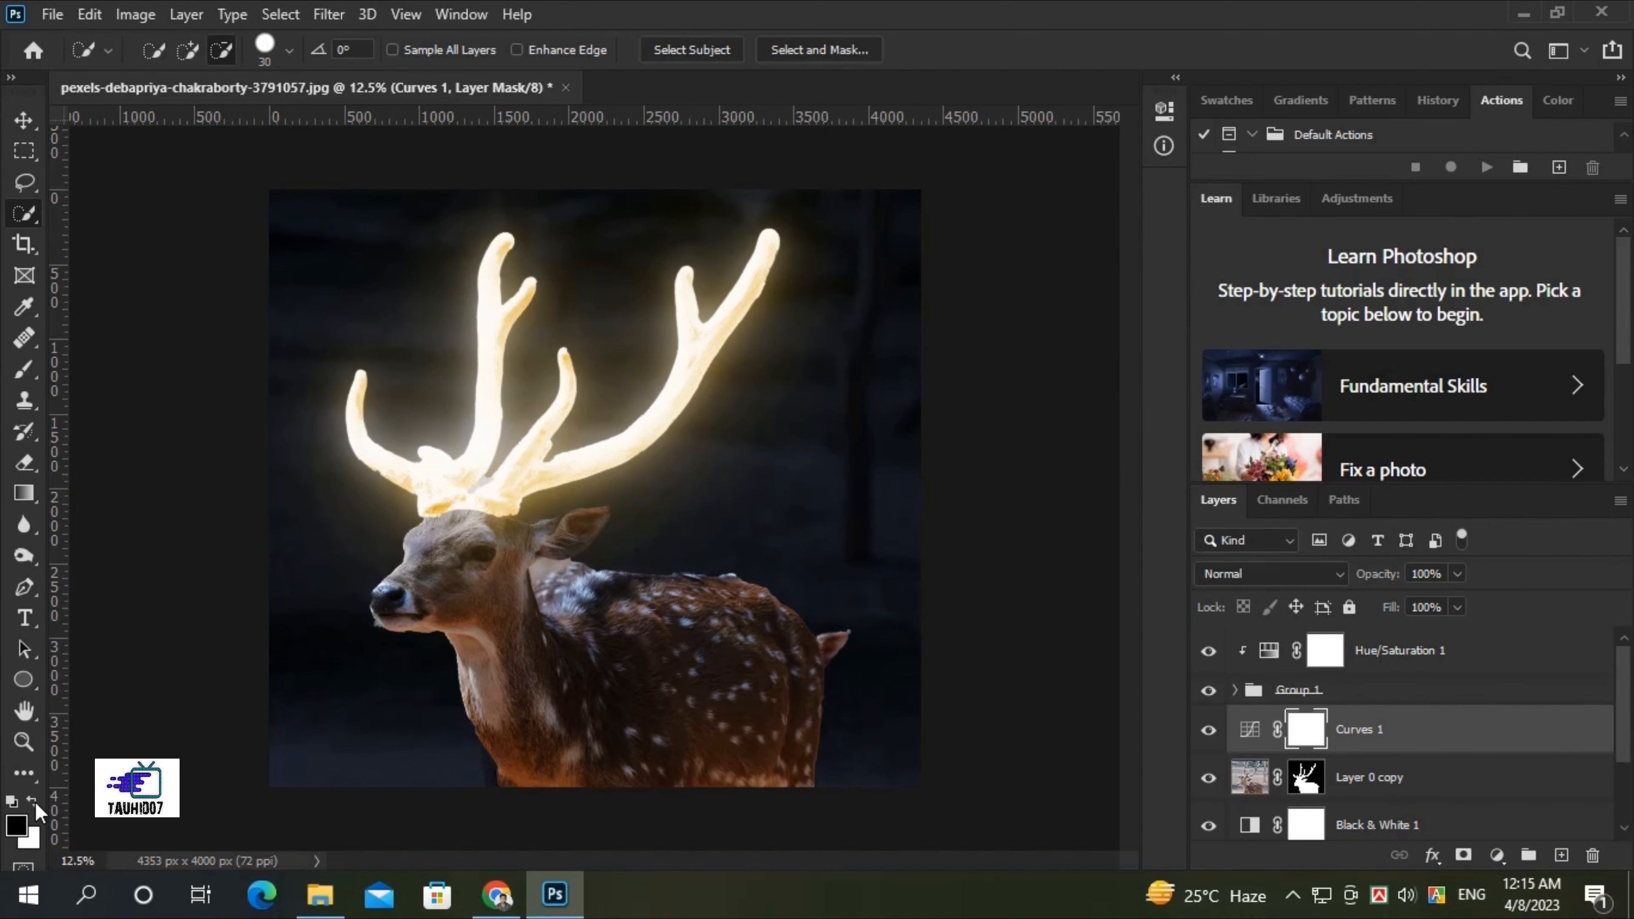
click(24, 369)
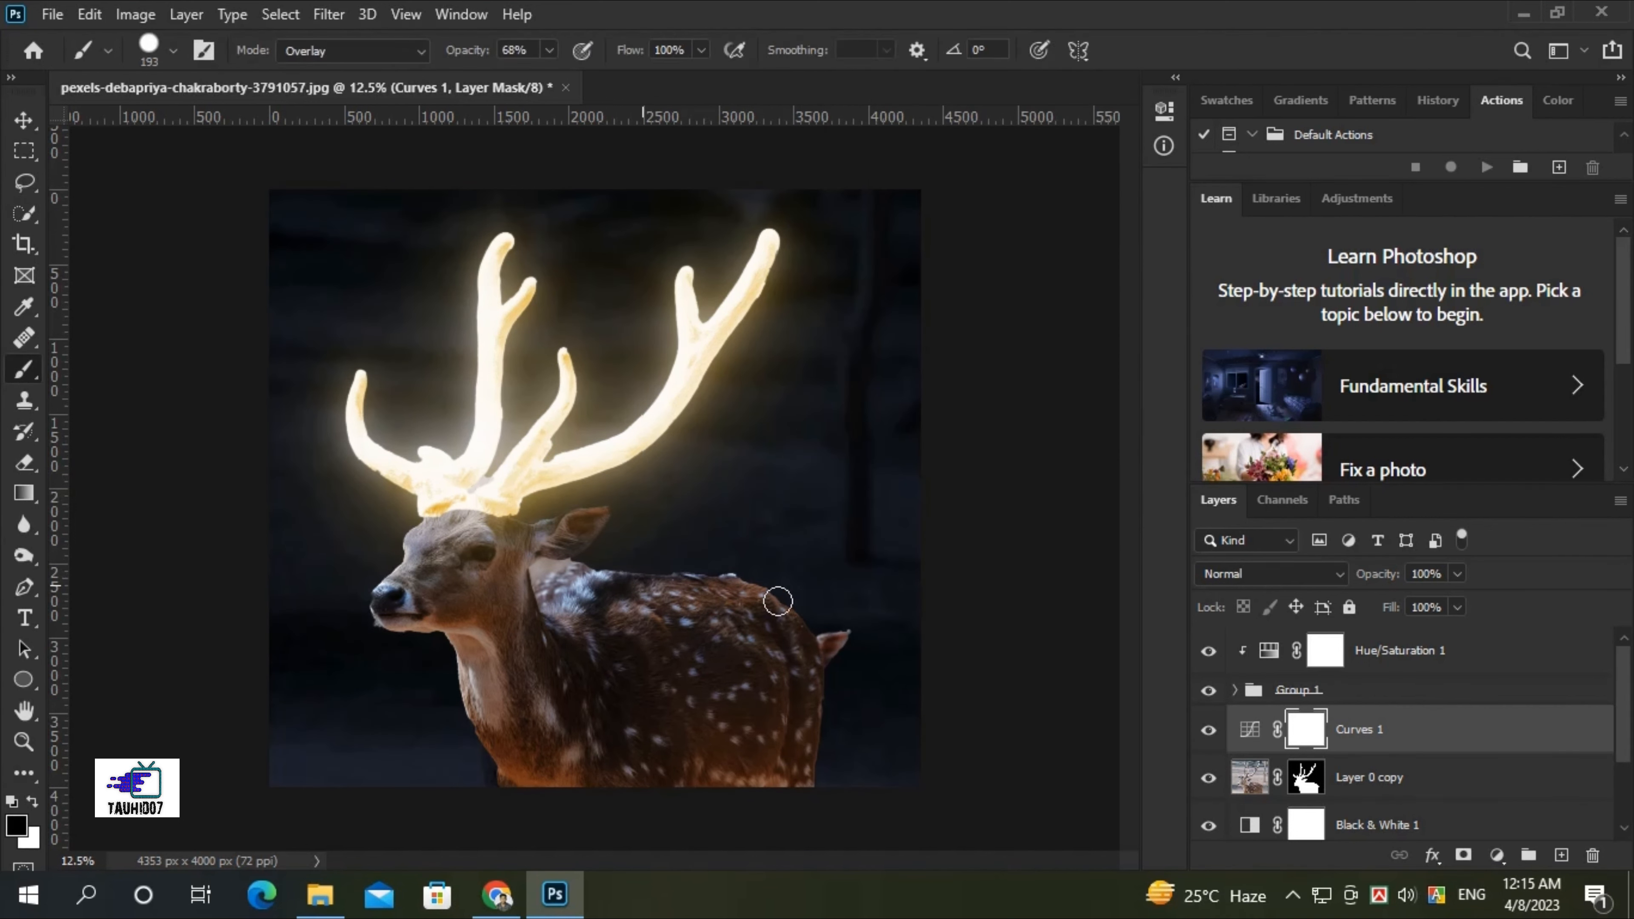
right_click(721, 585)
drag(848, 548, 874, 547)
Try inverting the Curves 1 mask, invert it back, and delete the unclipped Curves adjustment layer.
key(ctrl+i)
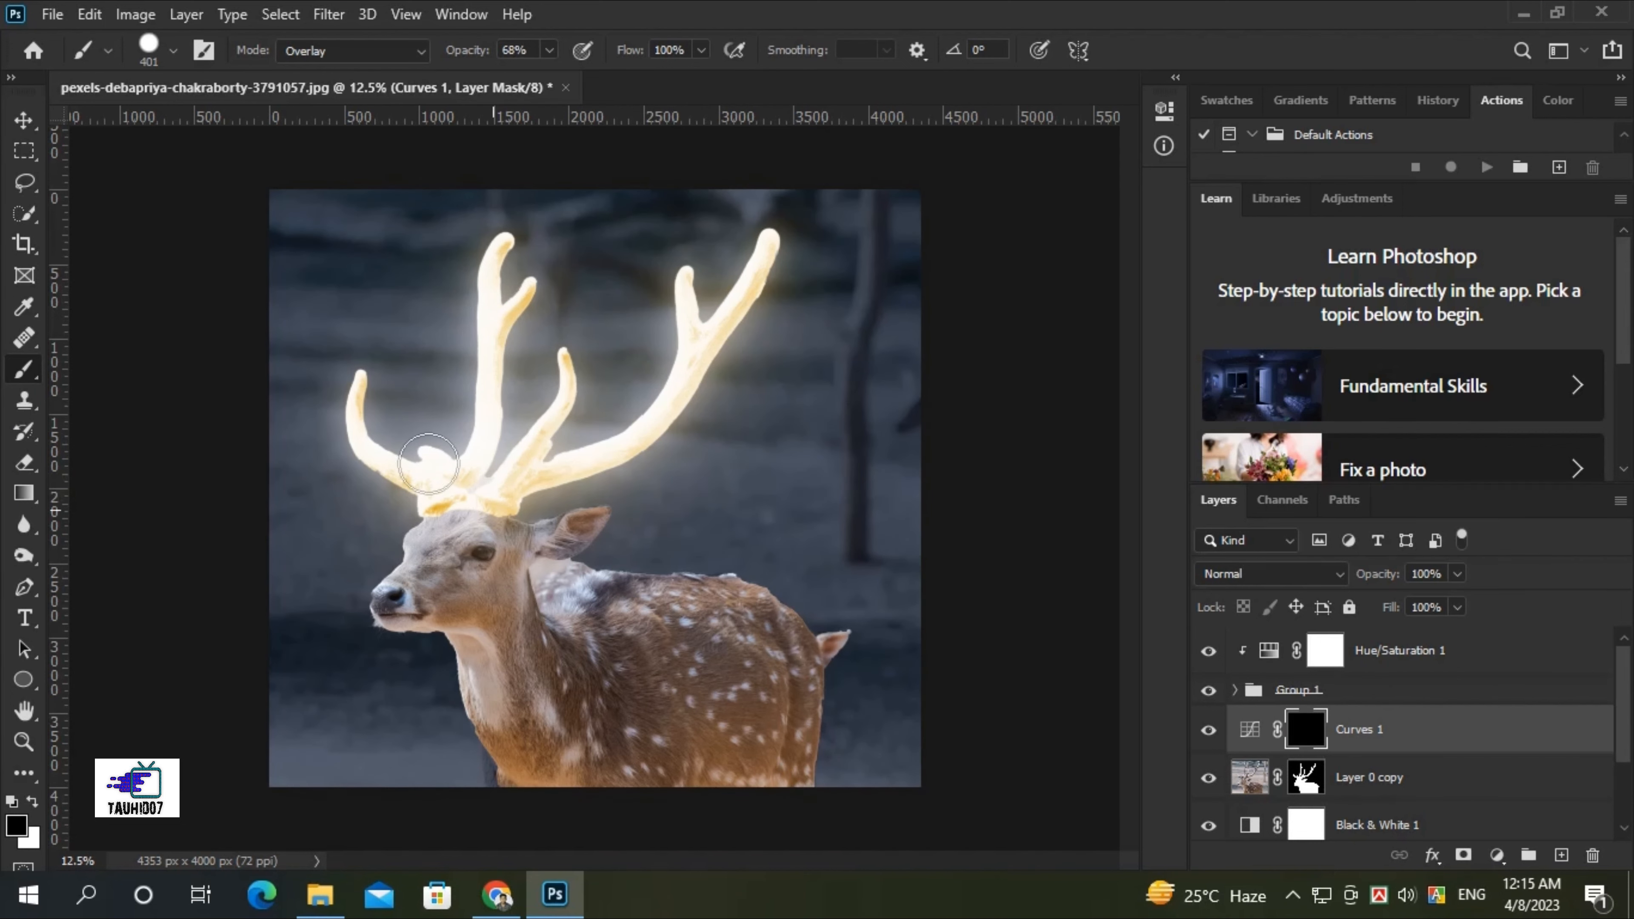
key(ctrl+i)
click(1251, 734)
key(Delete)
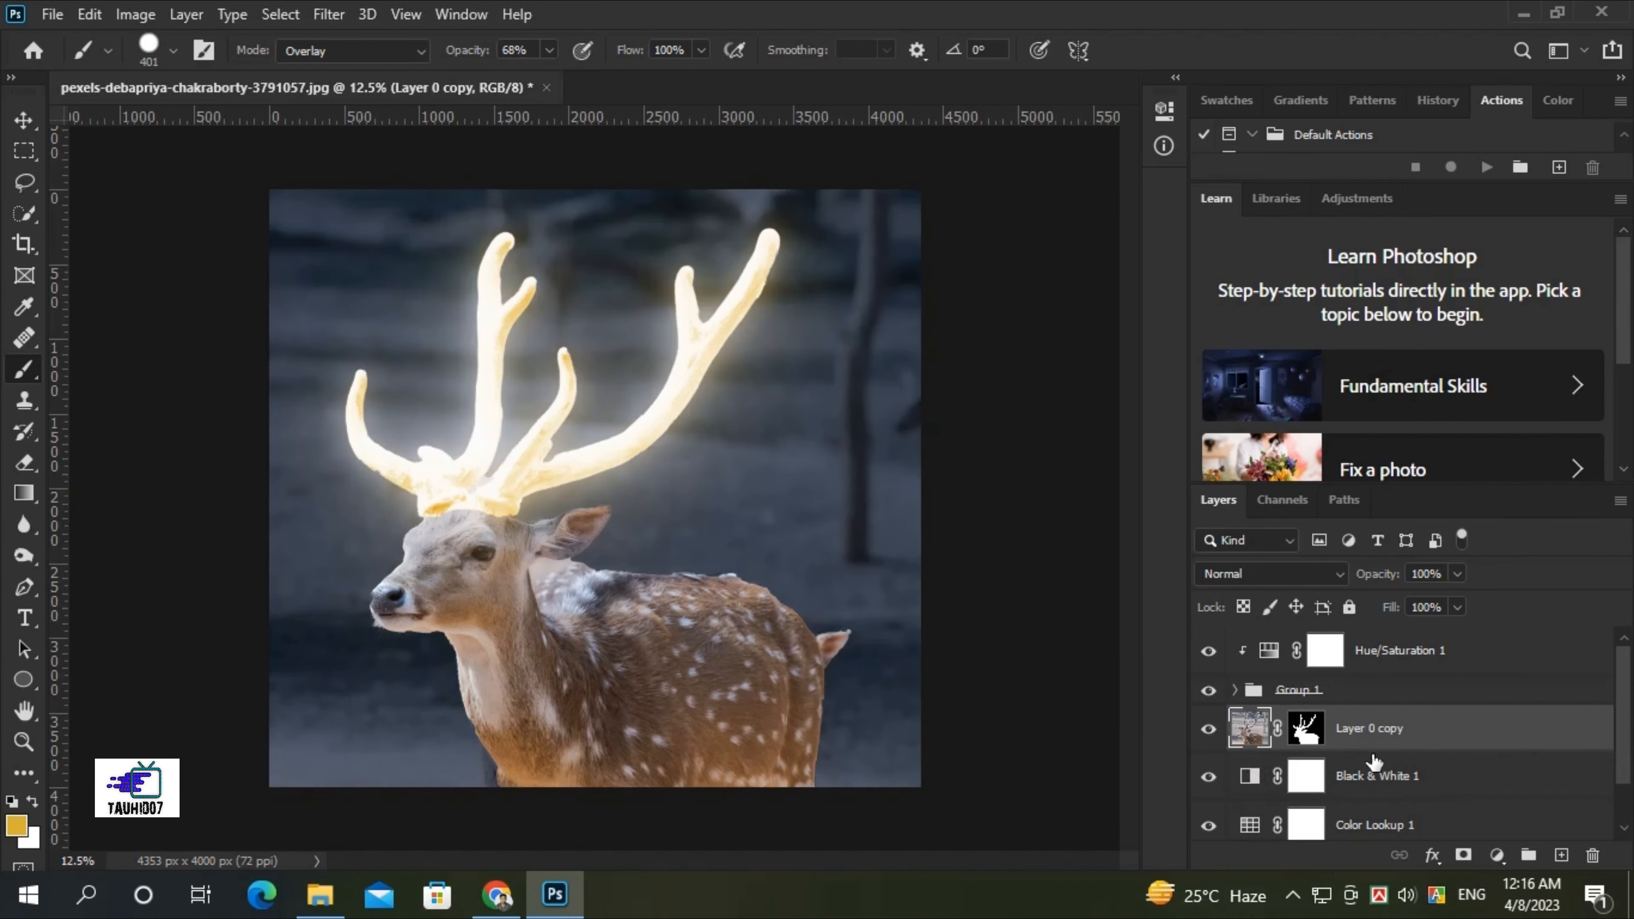
Add a Curves adjustment clipped to Layer 0 copy and pull its curve down to darken the deer.
click(1498, 855)
click(1473, 551)
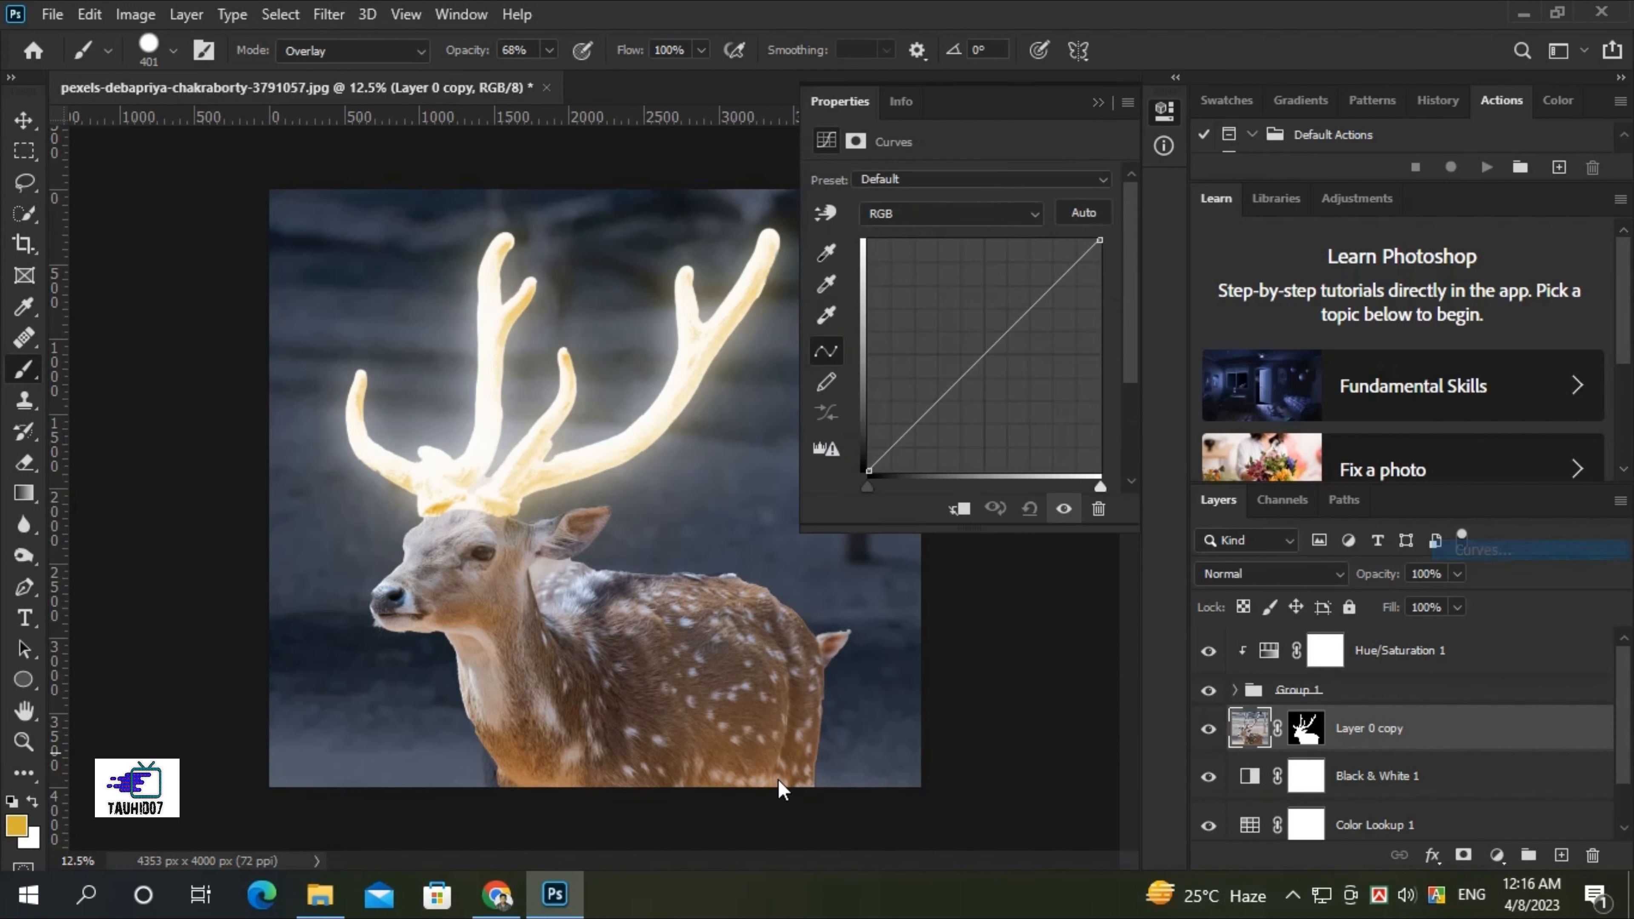
click(959, 509)
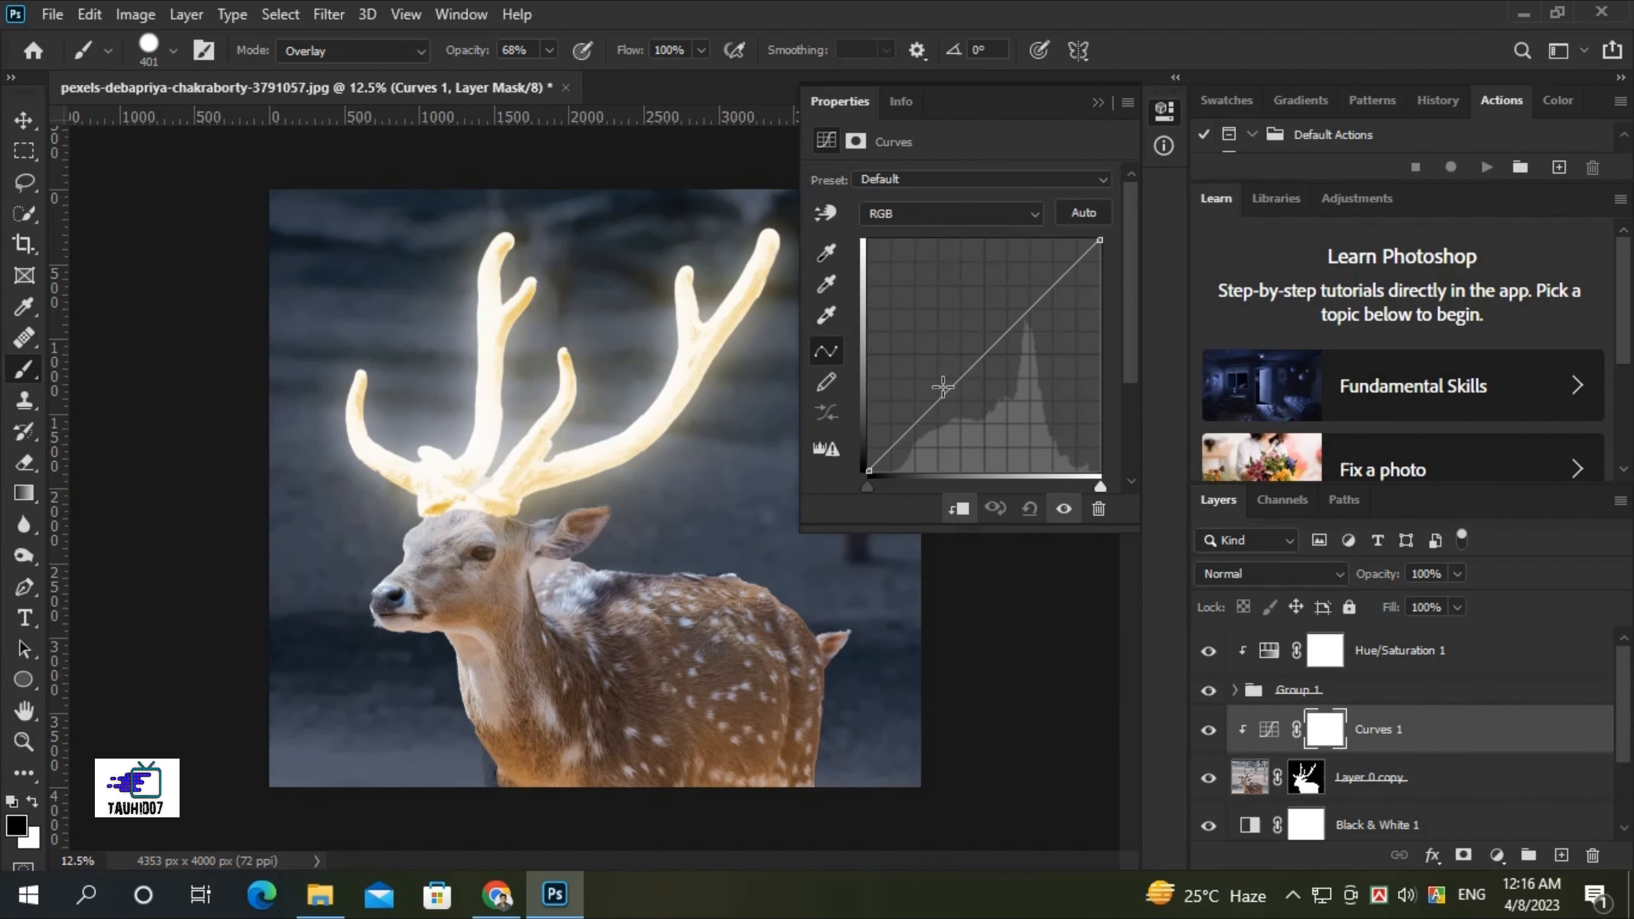
drag(942, 387, 991, 407)
click(1099, 103)
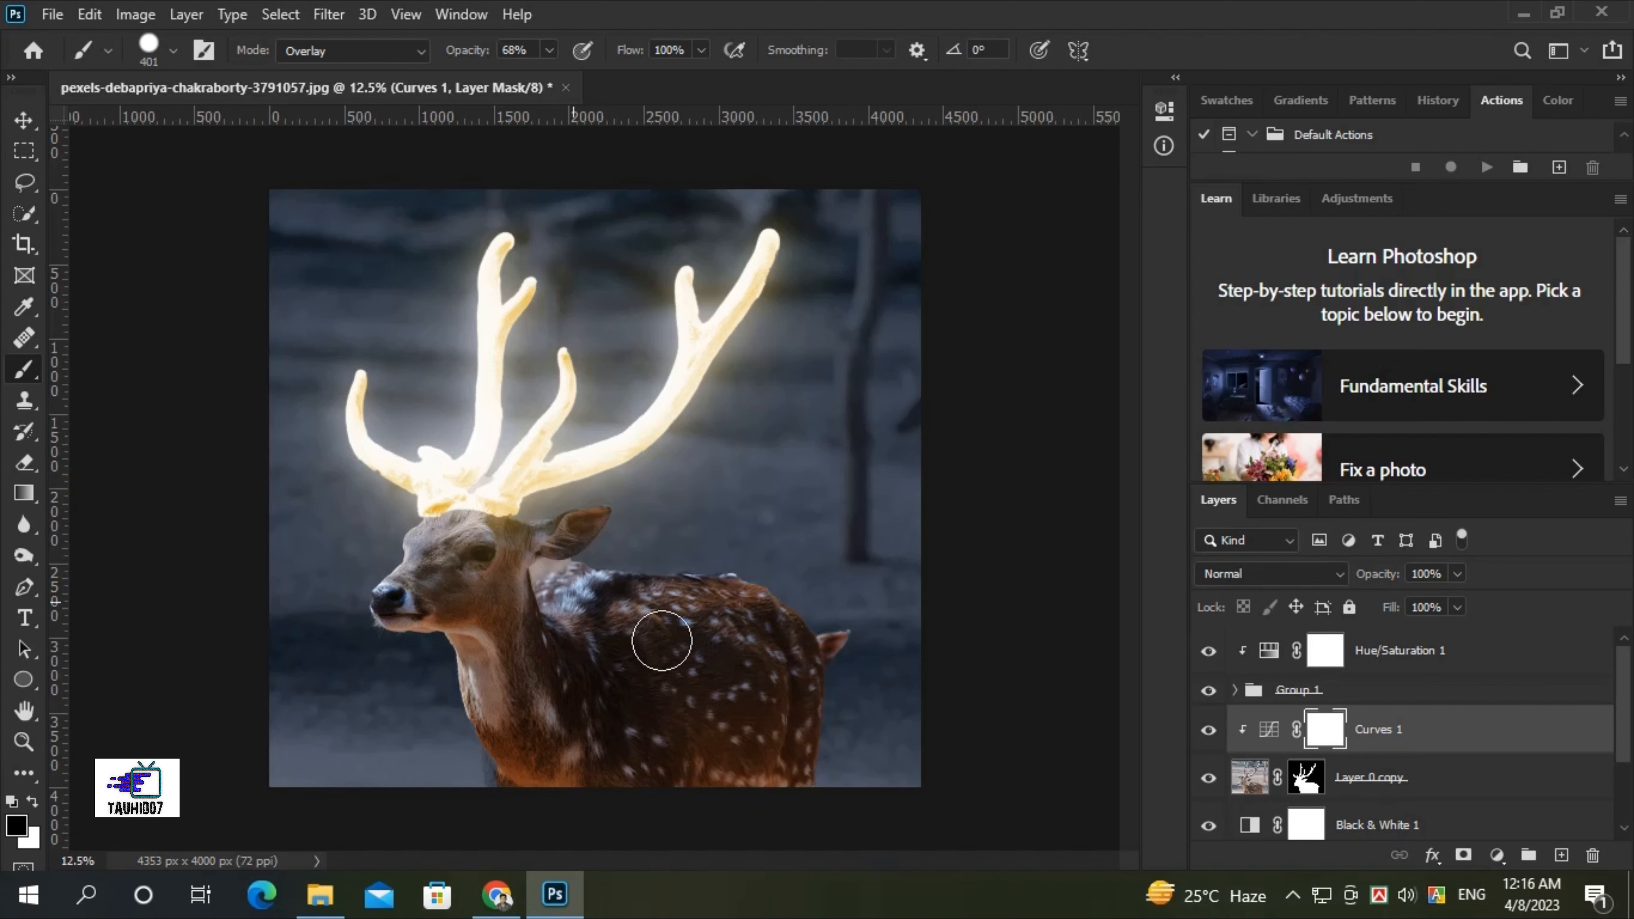
Try a milder darkening of the deer by raising the midpoint of the clipped Curves adjustment.
click(16, 828)
click(1270, 322)
click(1489, 229)
double_click(1278, 734)
drag(977, 412, 975, 386)
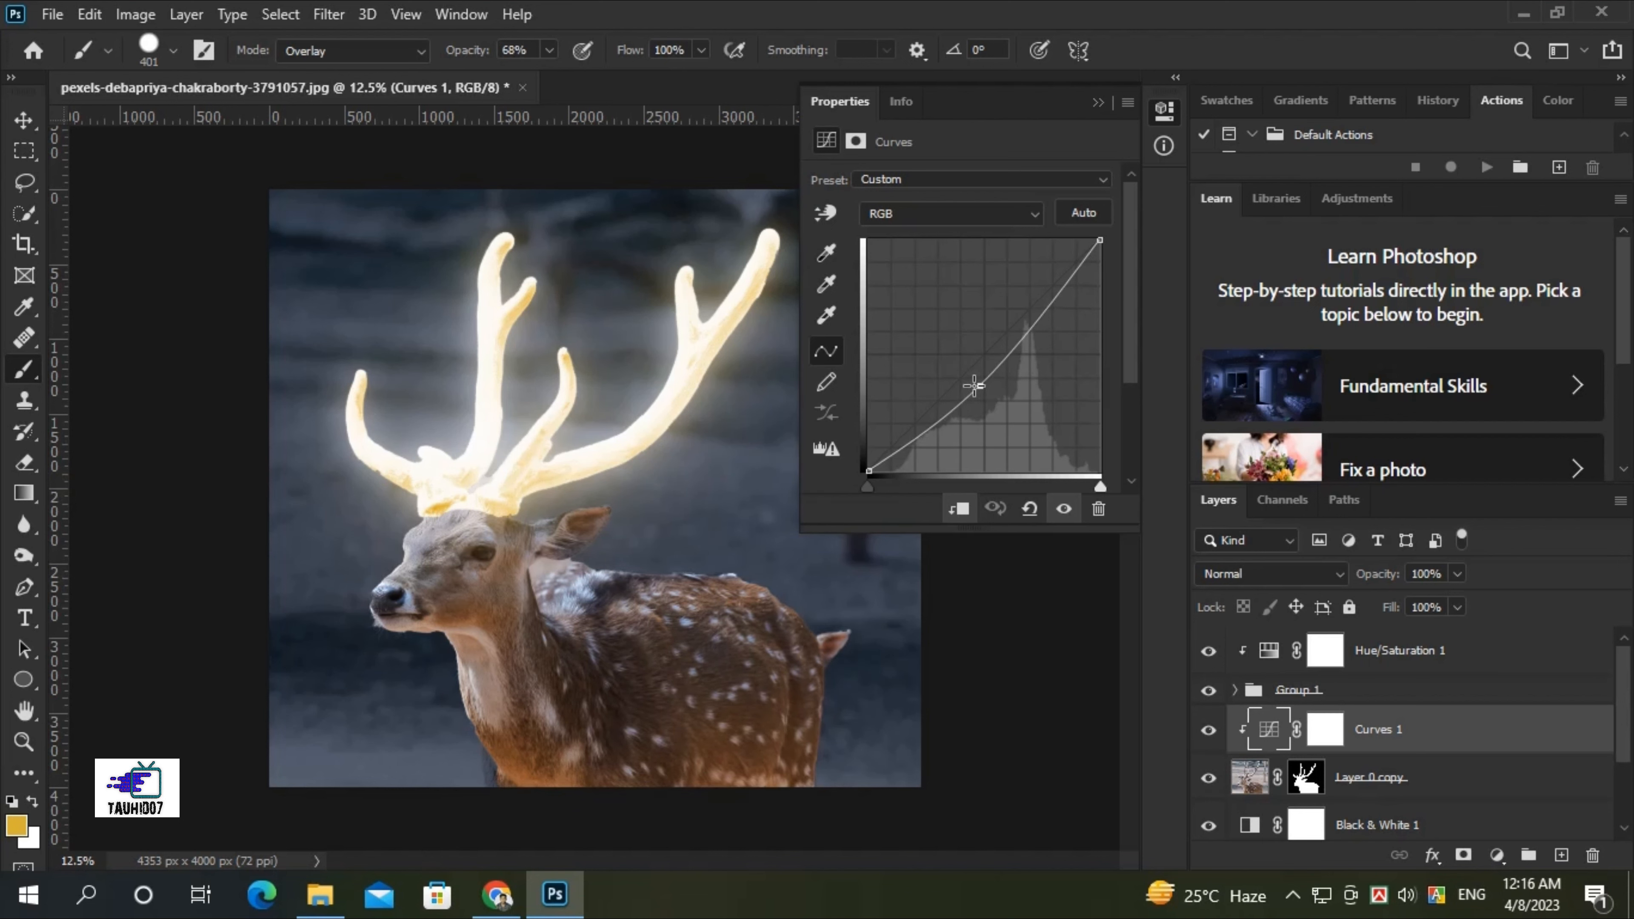
click(1100, 107)
Paint black on the Curves 1 mask over the deer's head and back with a Normal-mode brush at 26% opacity and 30% flow.
click(1326, 730)
click(478, 51)
text(100)
click(620, 53)
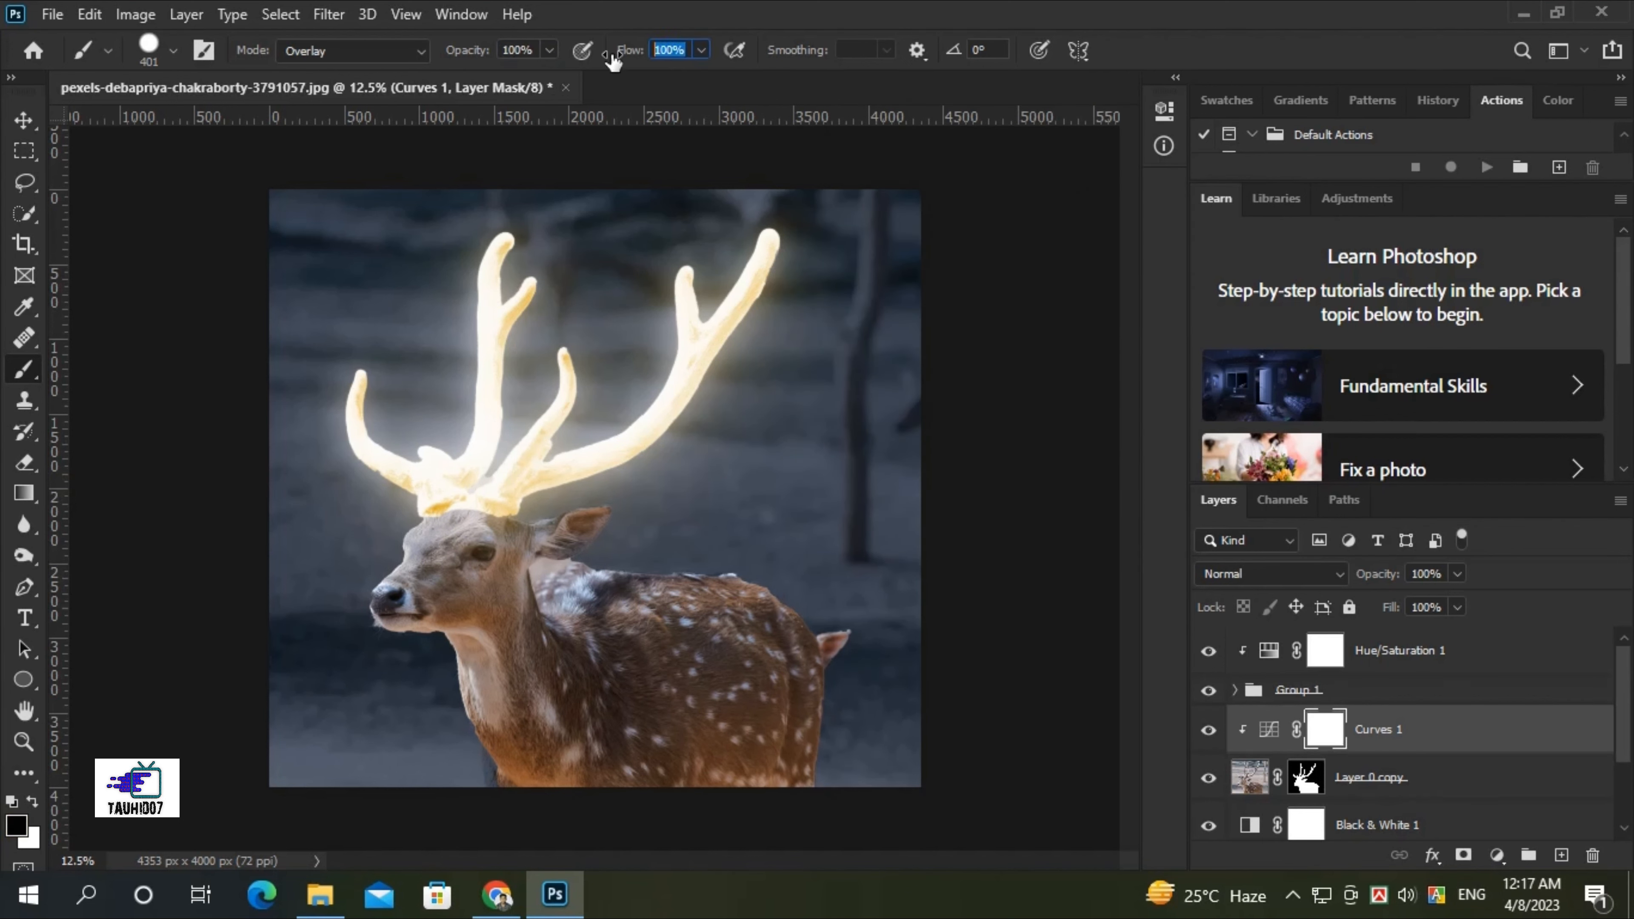
text(30)
key(Return)
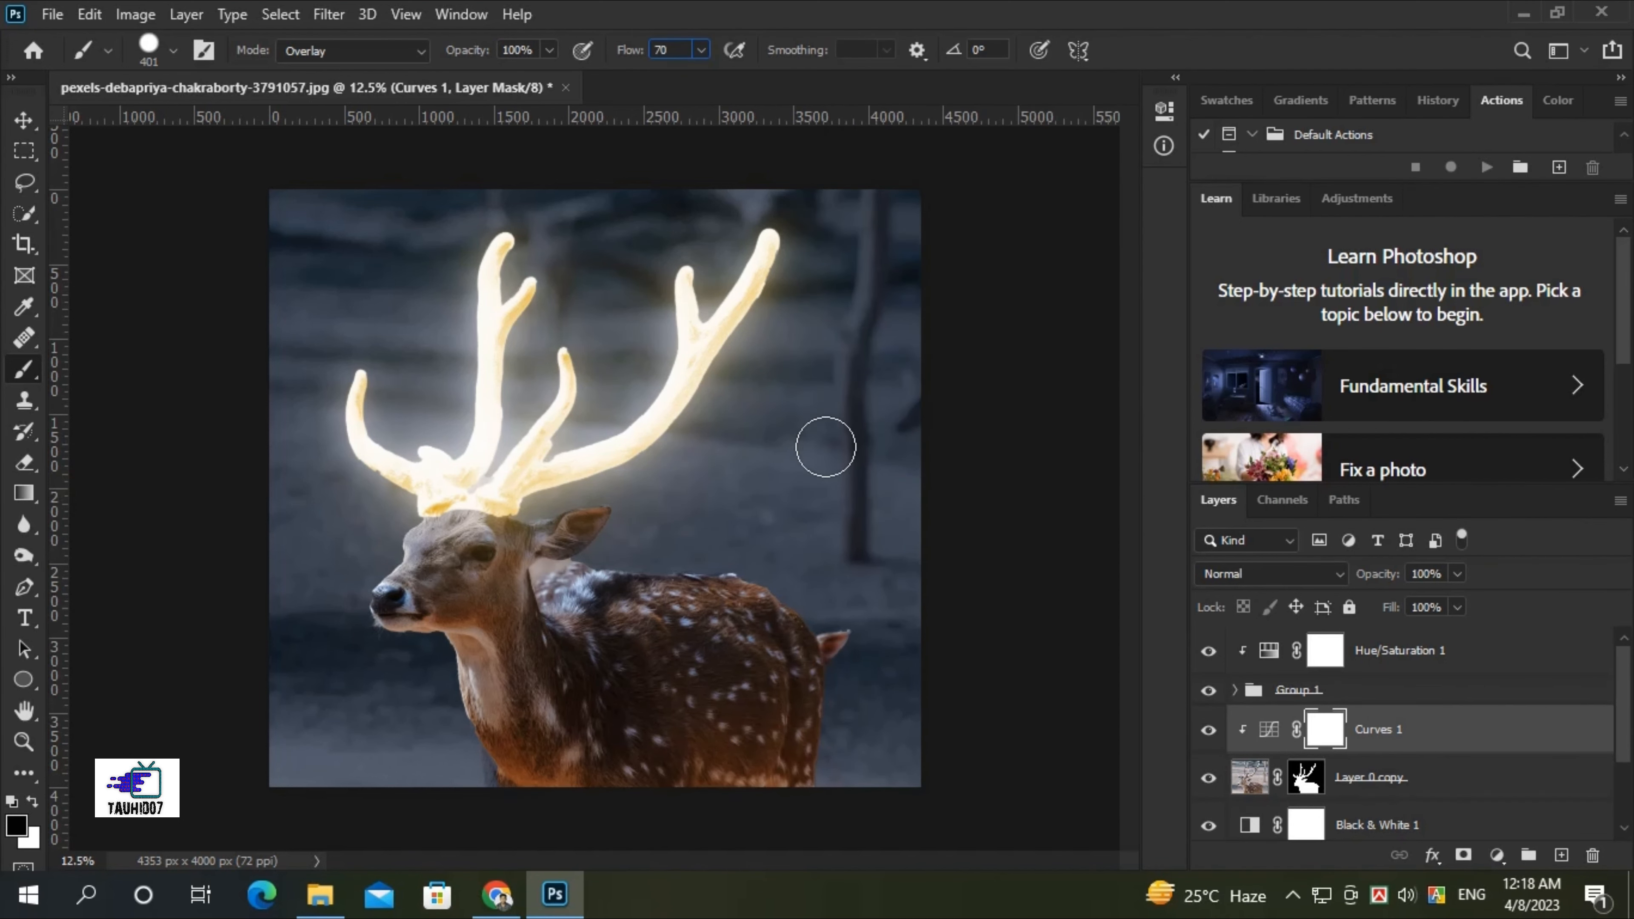
click(353, 50)
click(364, 80)
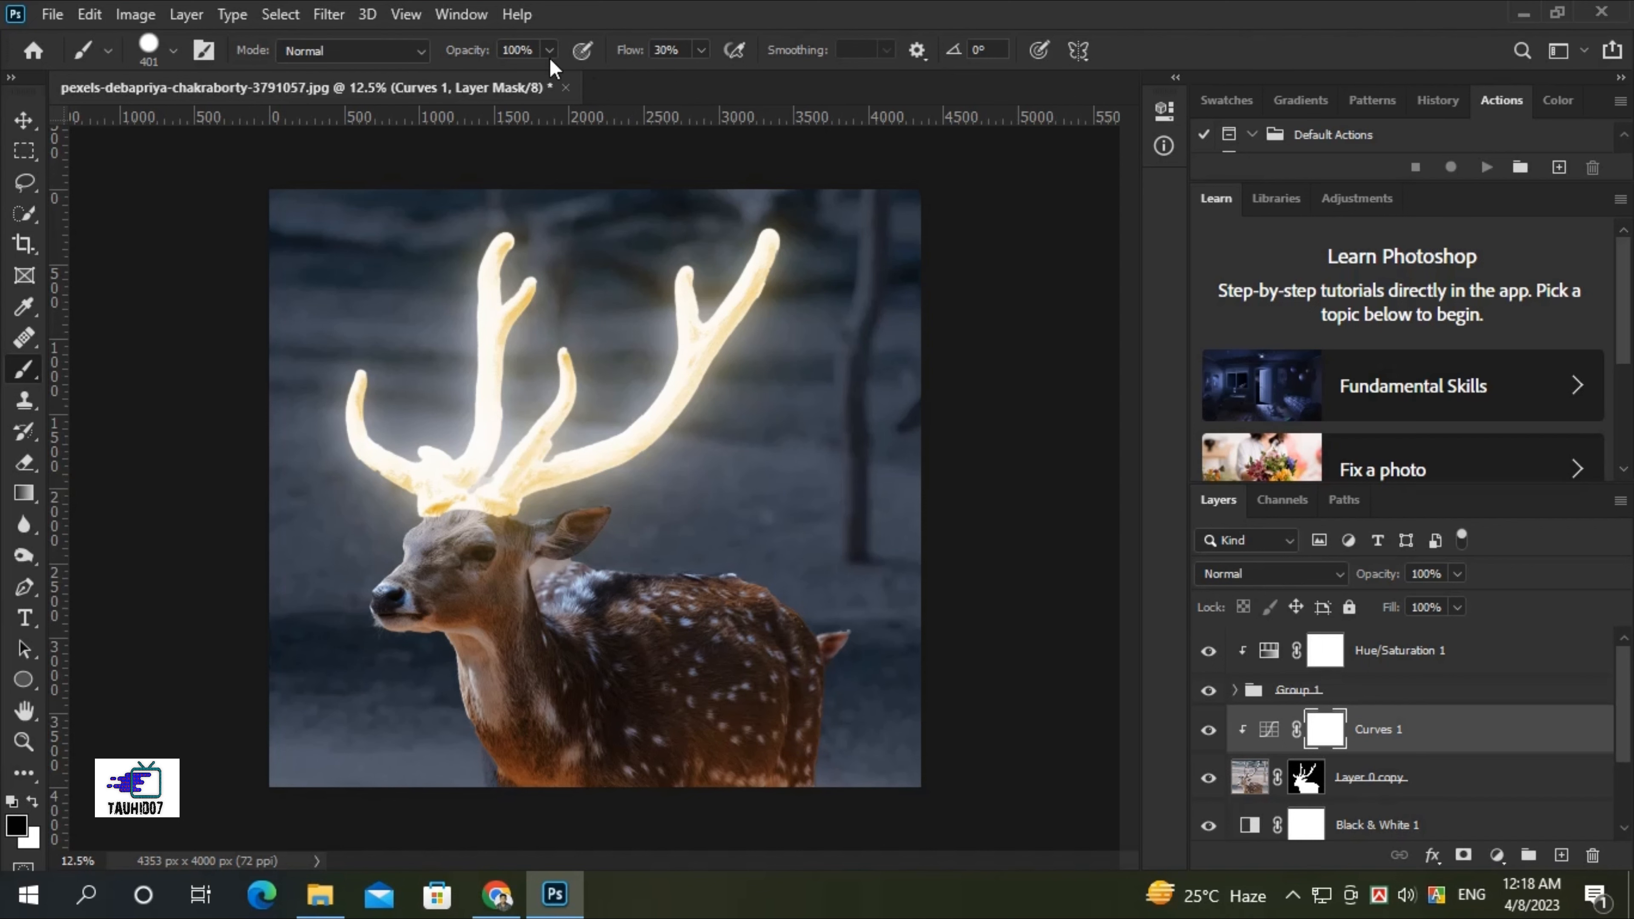
drag(549, 50, 532, 80)
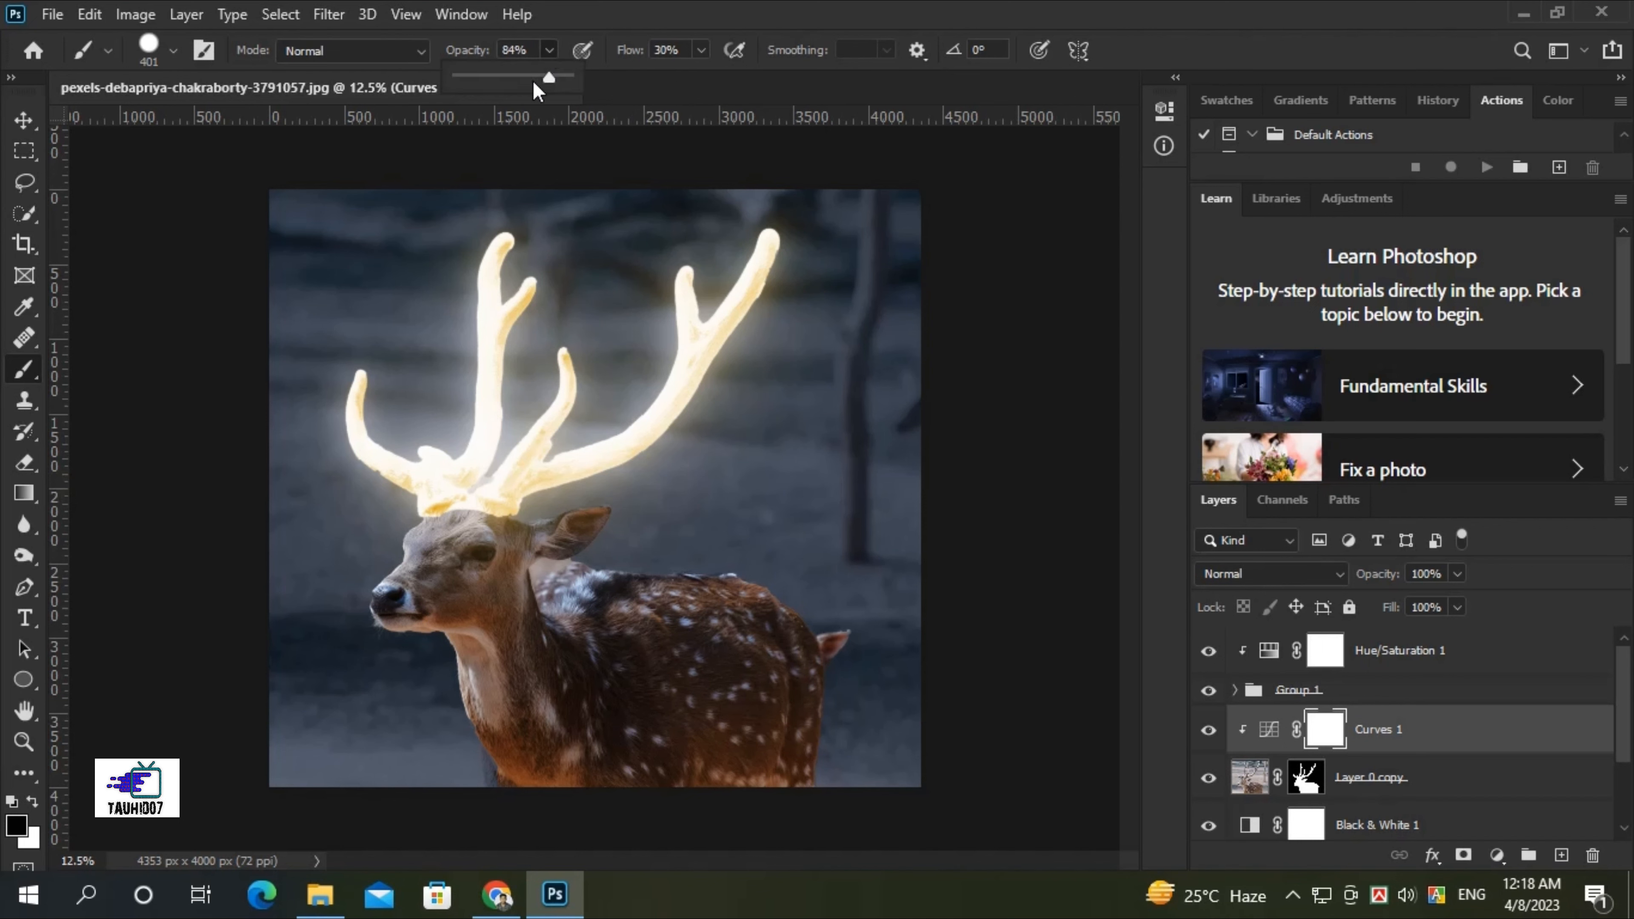
mouse_move(514, 605)
mouse_down()
mouse_move(660, 636)
mouse_move(508, 647)
mouse_move(576, 586)
mouse_move(630, 765)
mouse_move(706, 587)
mouse_up()
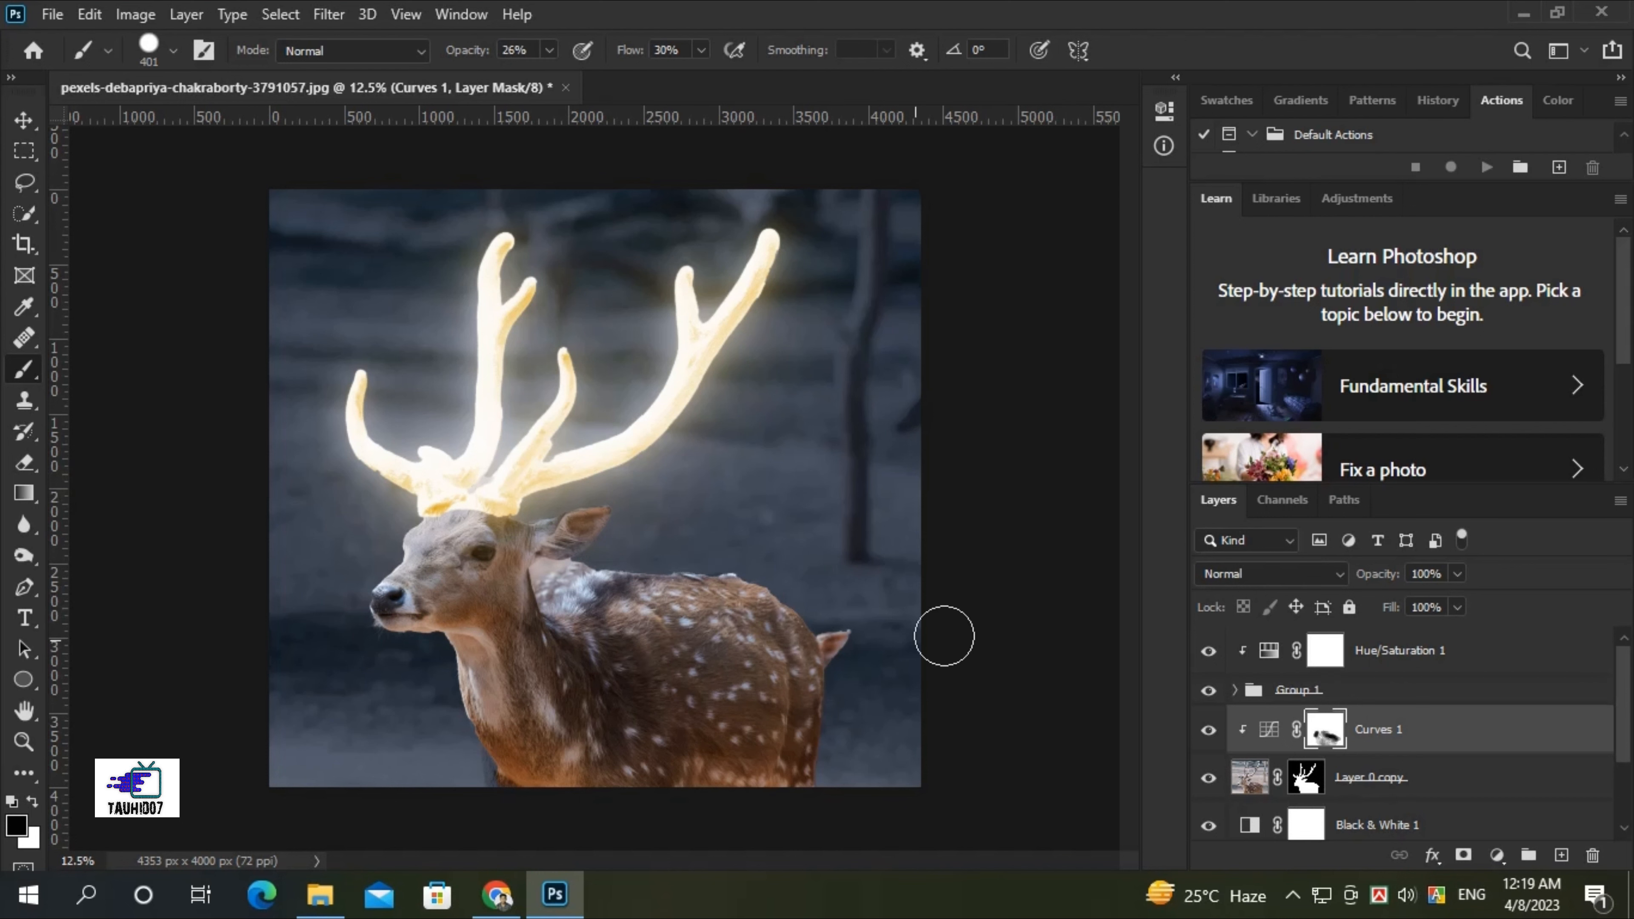
Duplicate the Hue/Saturation 1 adjustment, release the copy from clipping, and place it directly below Group 1.
click(1412, 653)
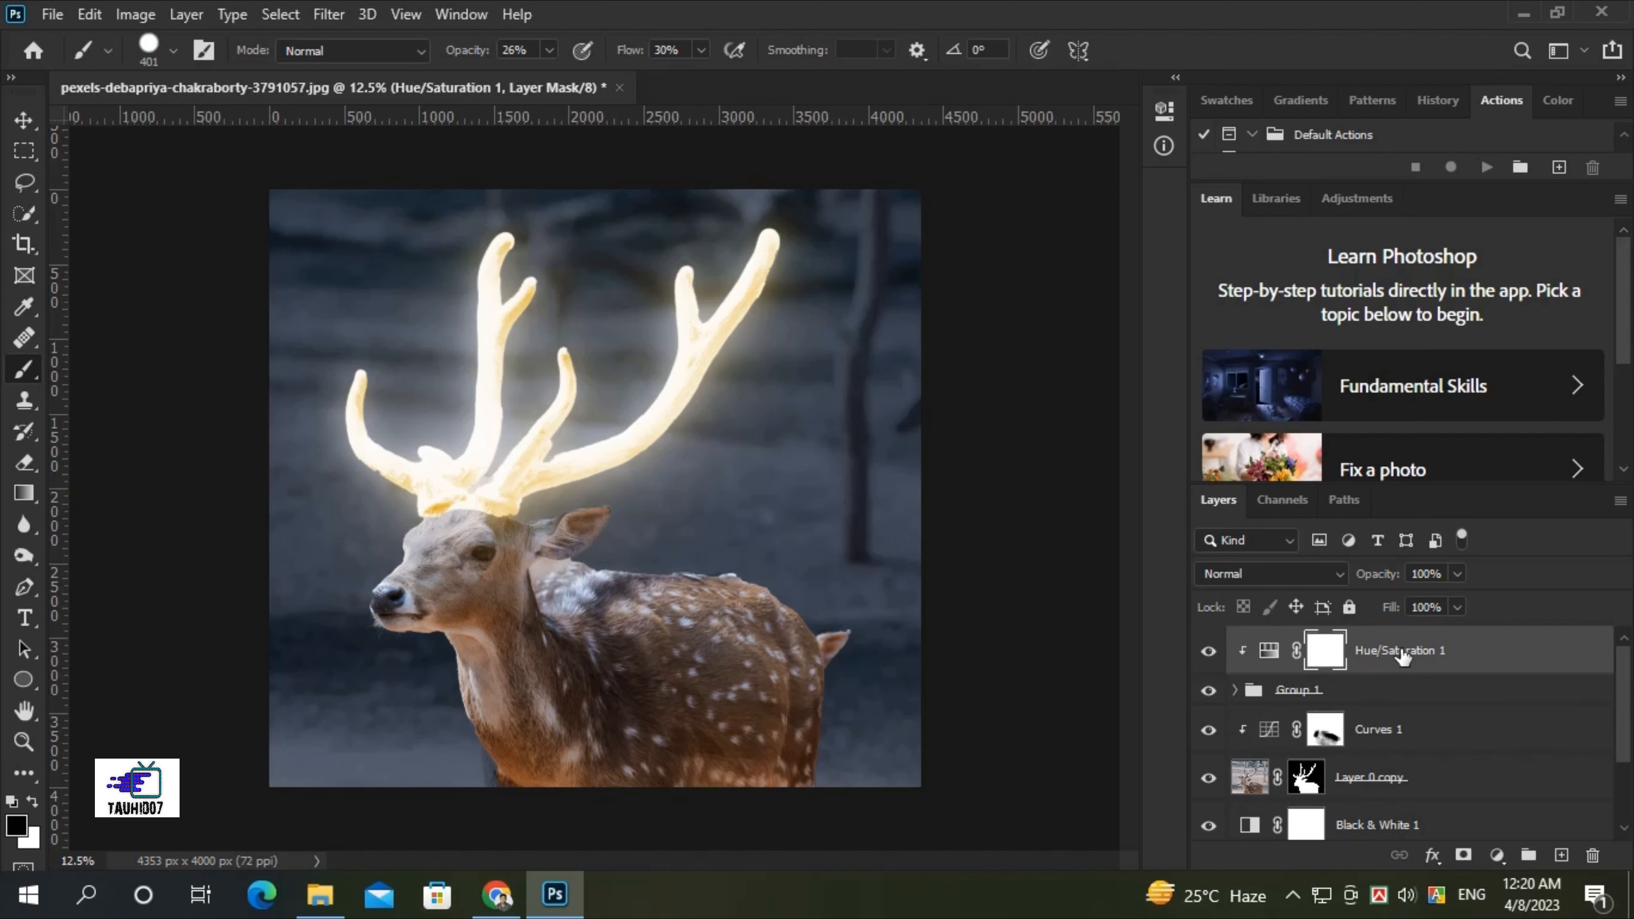
key(ctrl+j)
key(ctrl+alt+g)
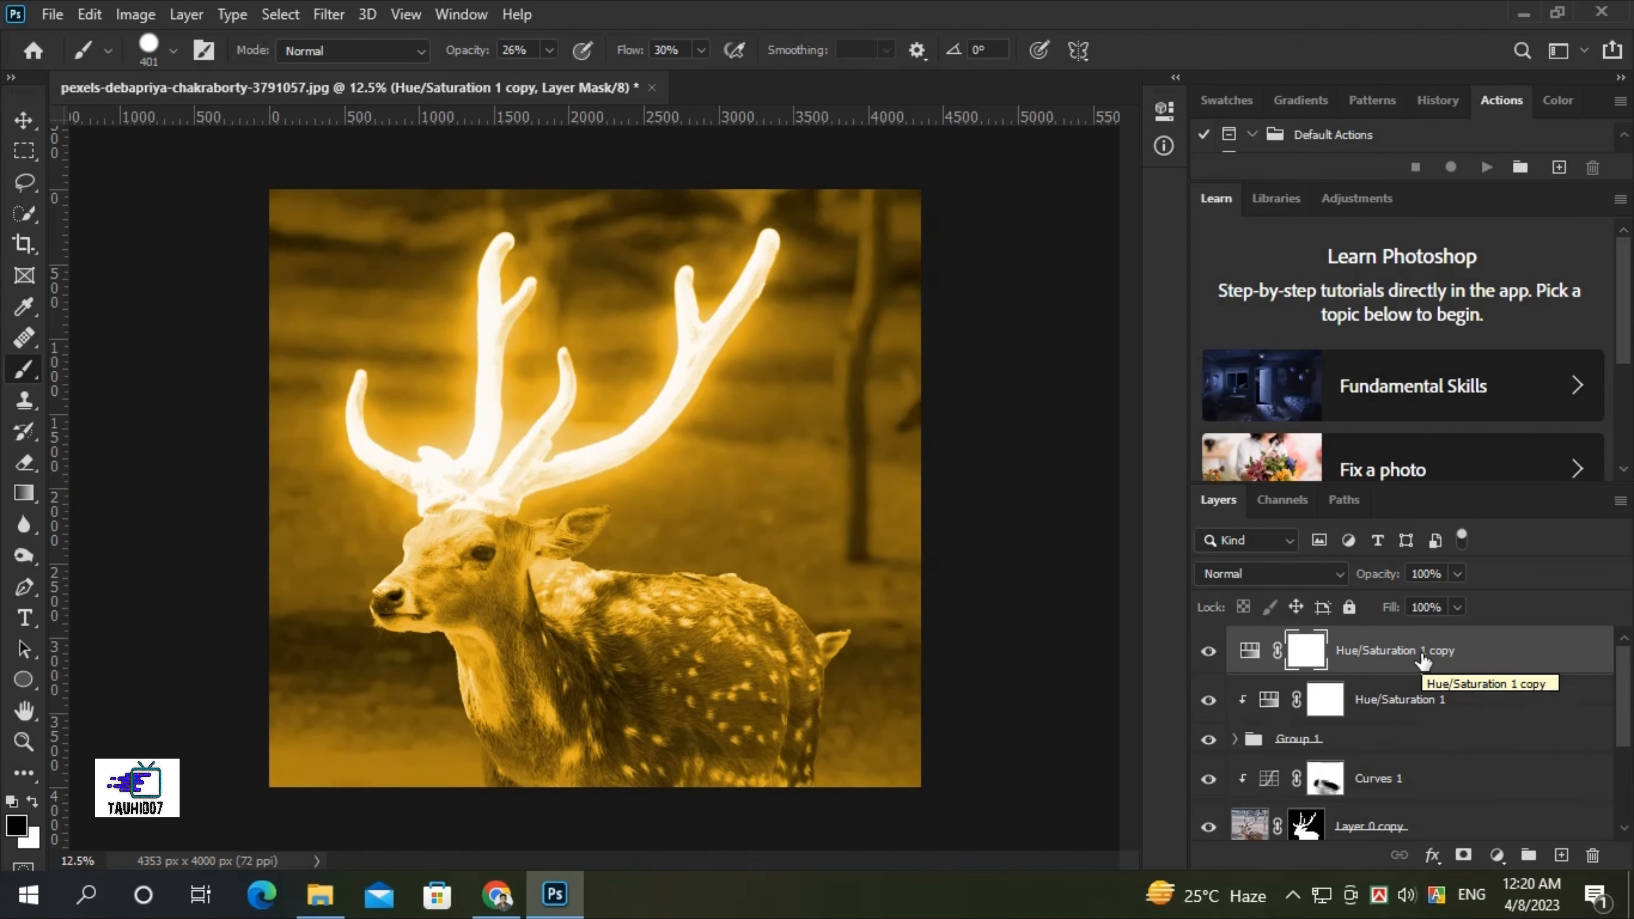
drag(1416, 656, 1405, 718)
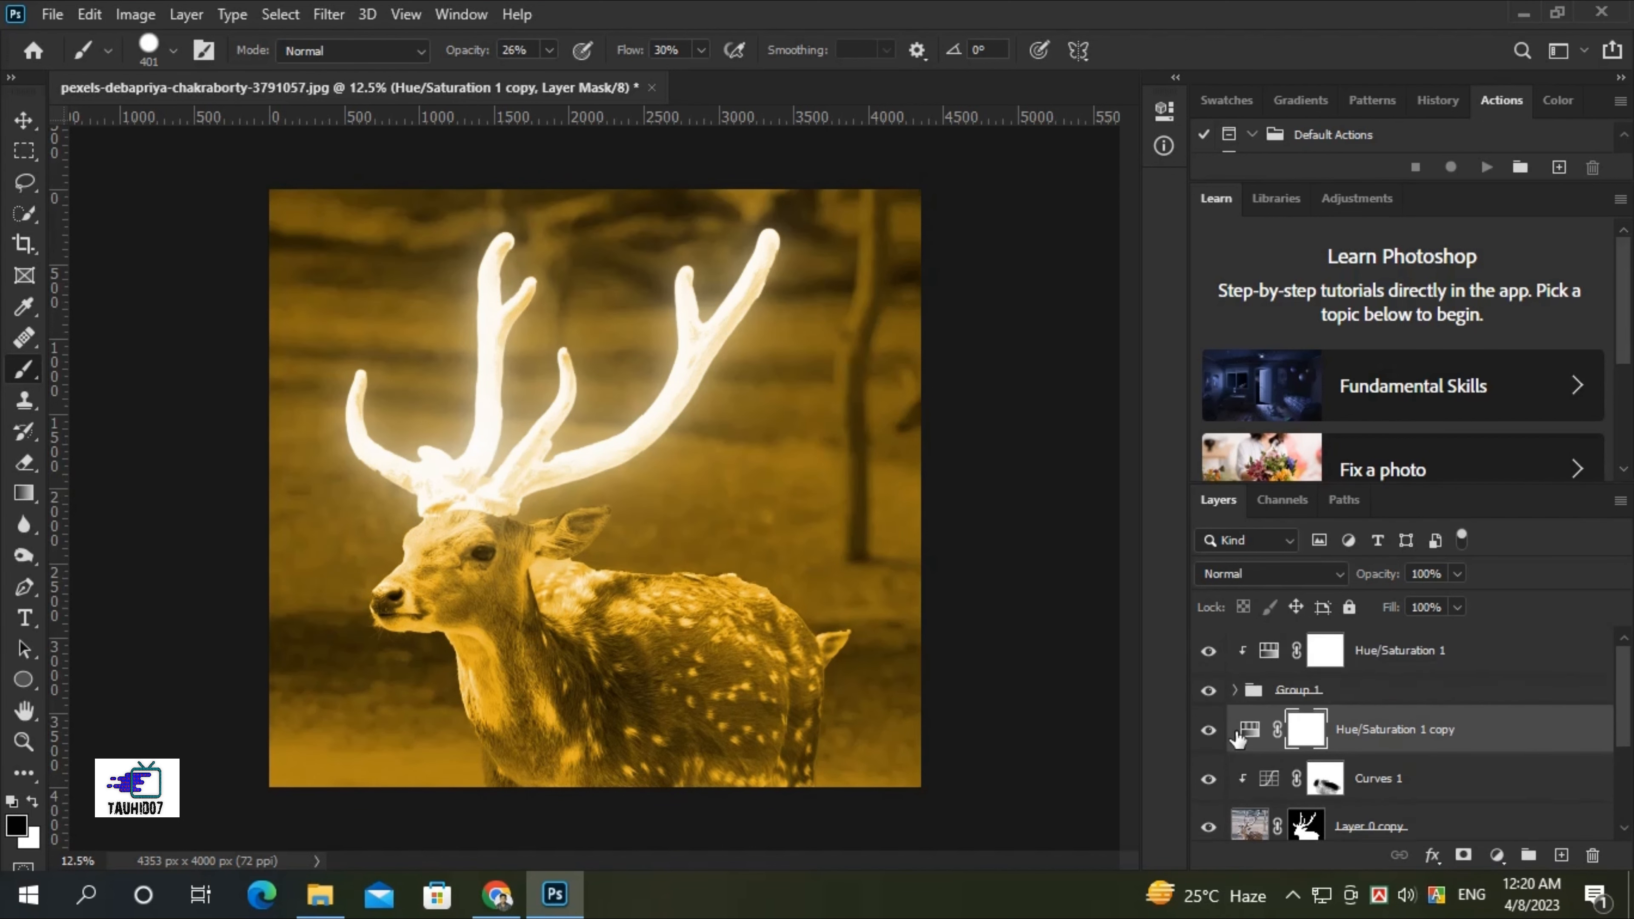
Clip Hue/Saturation 1 copy to the deer layer and invert its mask to black.
click(1248, 734)
double_click(1250, 731)
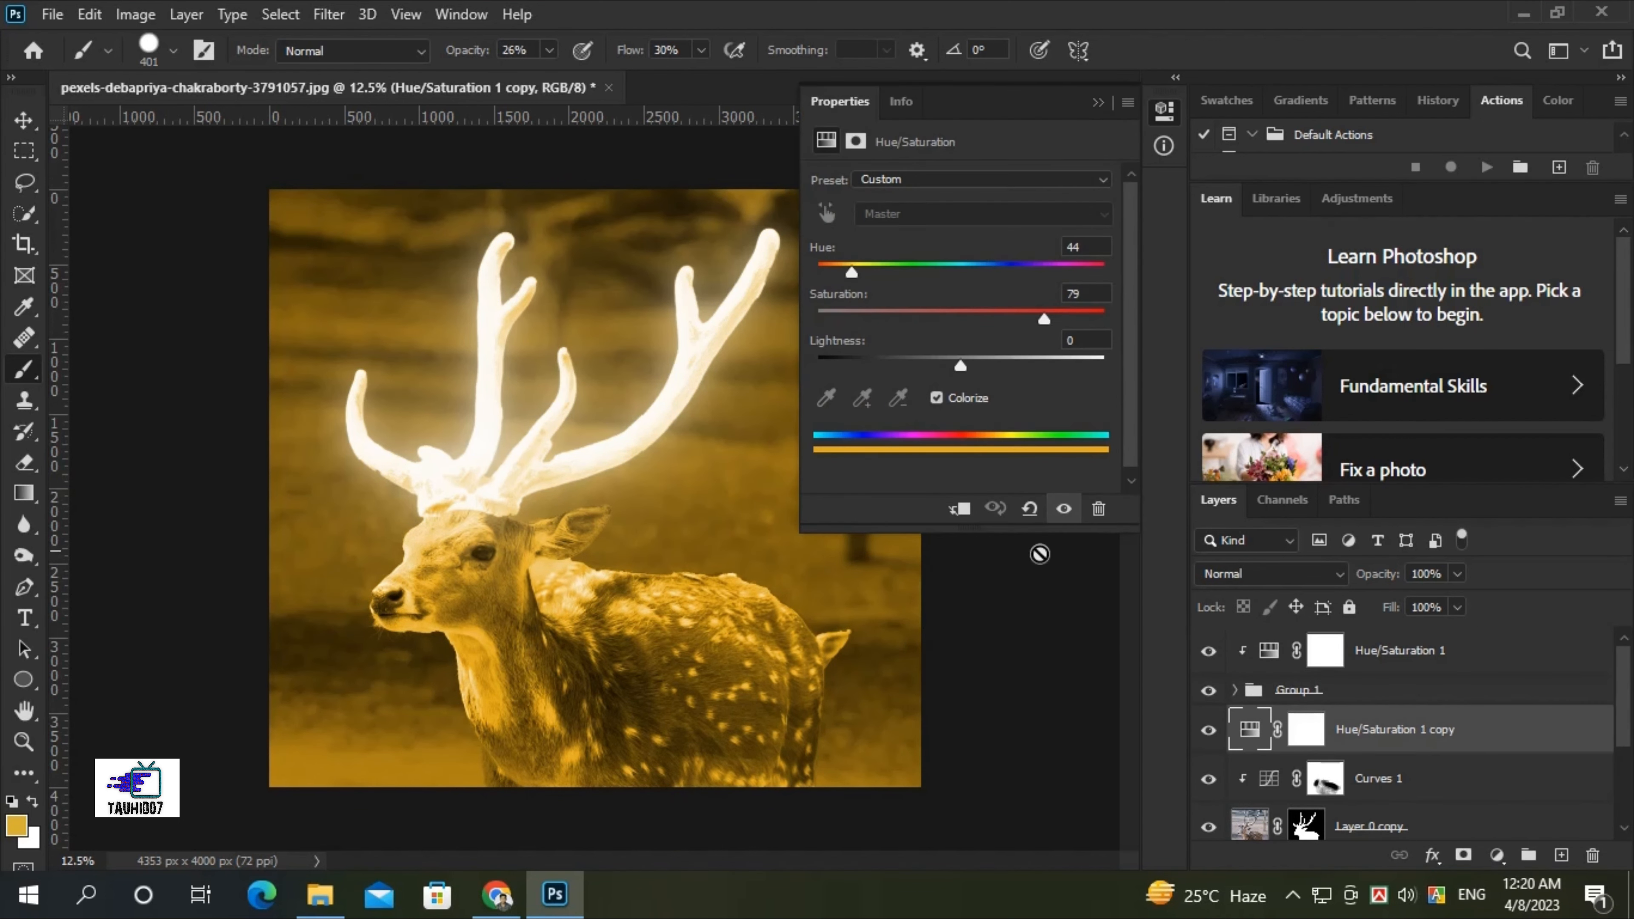
click(962, 509)
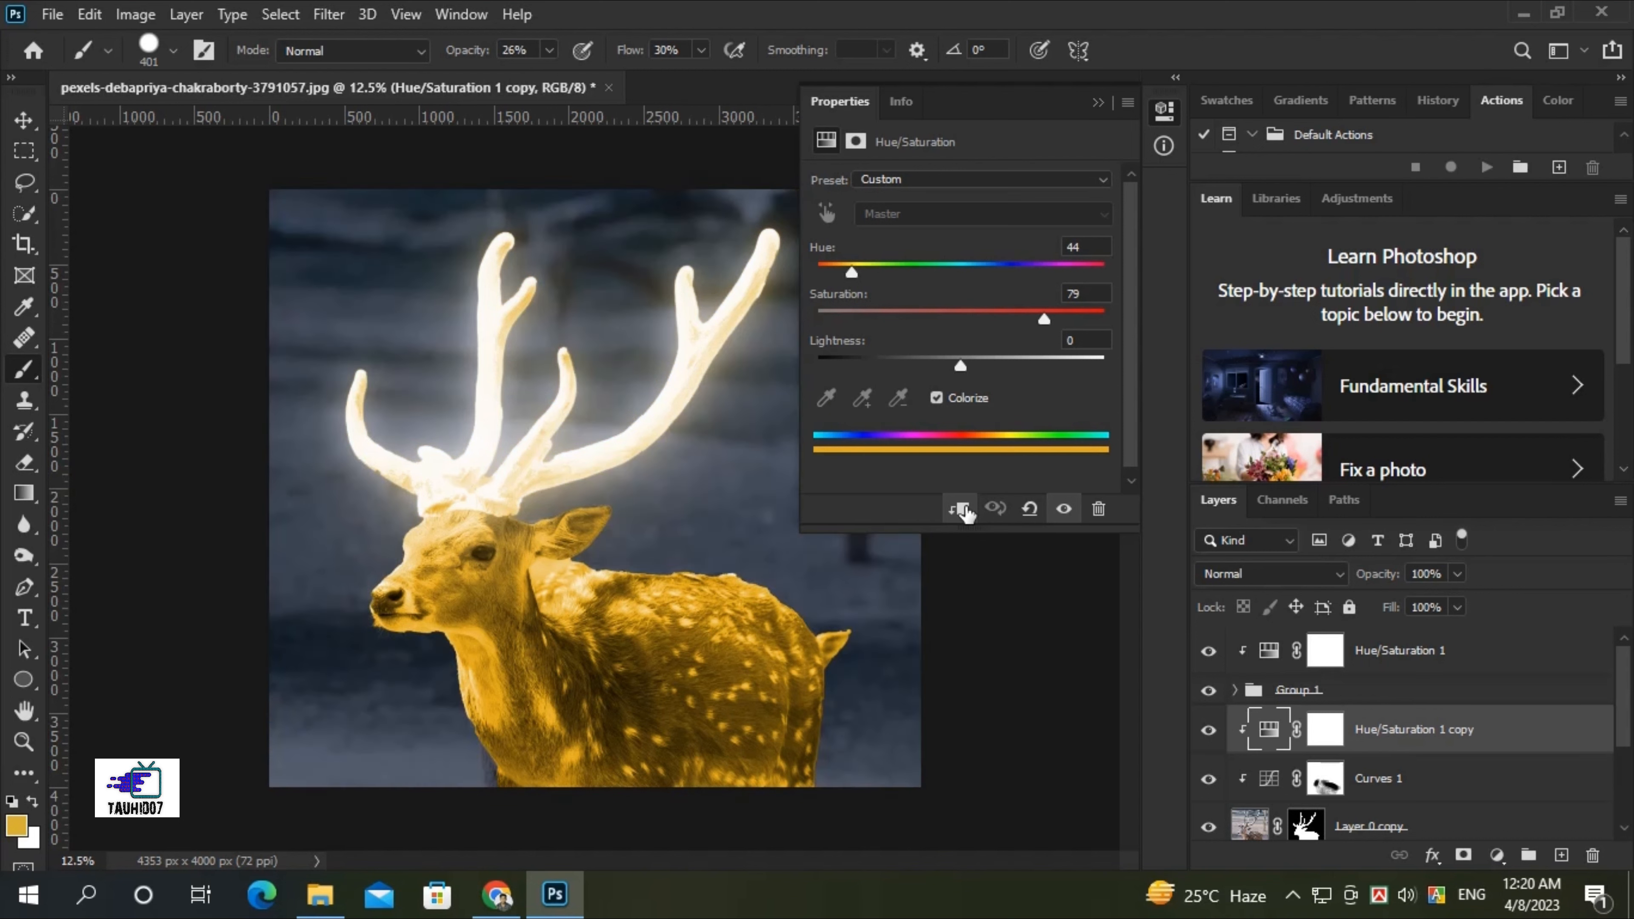
click(1329, 734)
key(ctrl+i)
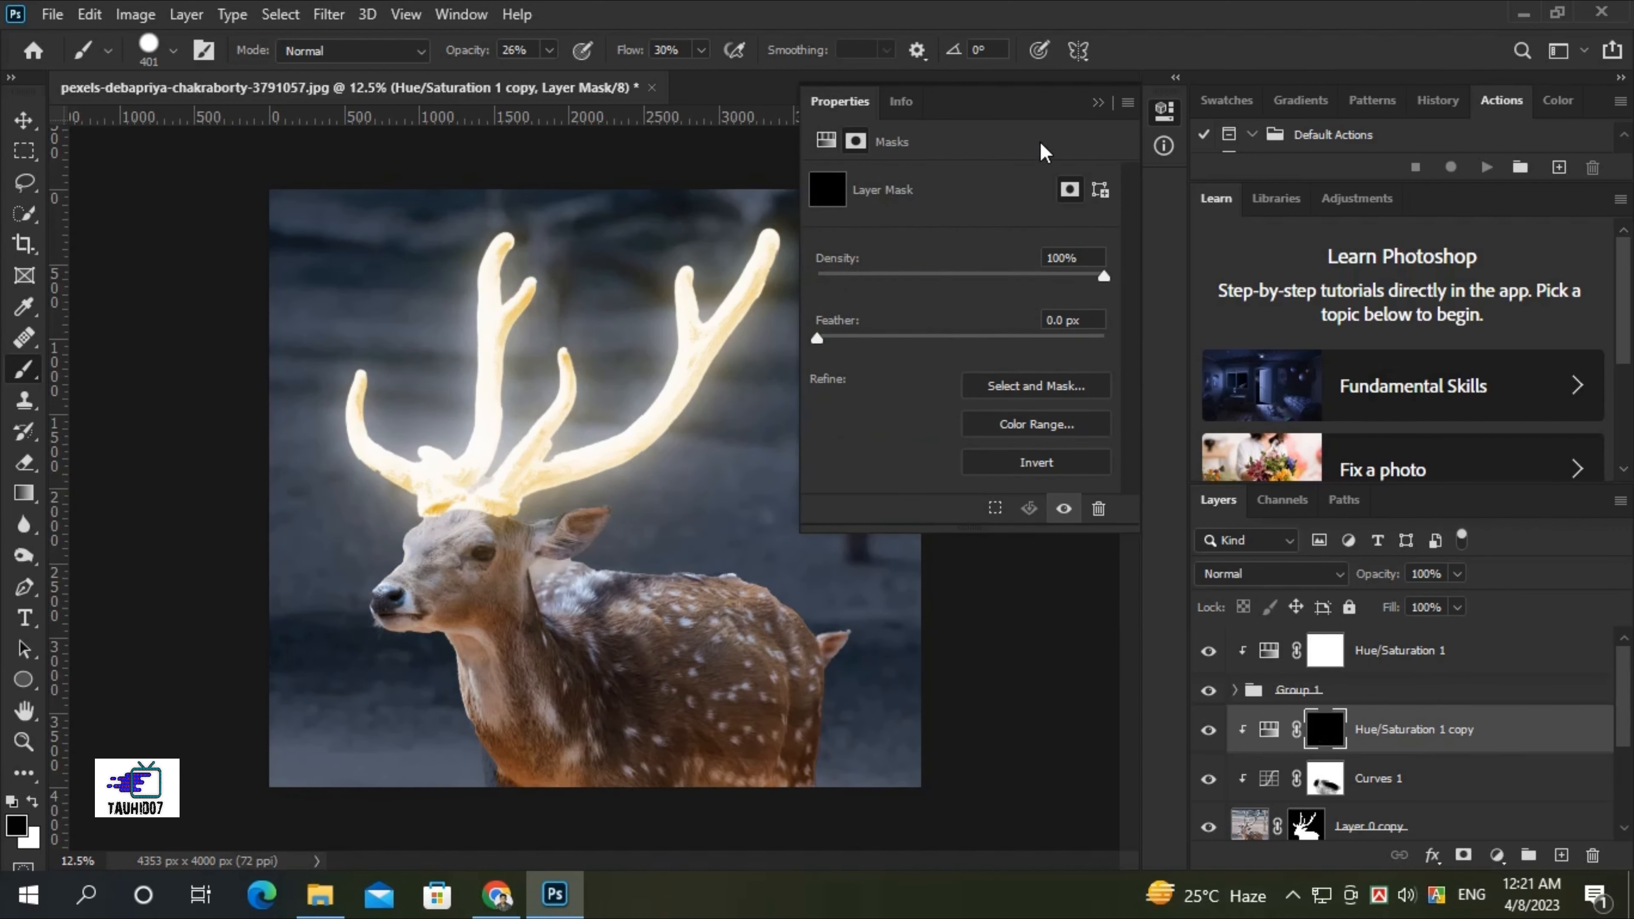
click(1097, 103)
Paint with white (ffffff) on the Hue/Saturation 1 copy mask over the deer's back, face, neck, belly and tail.
click(17, 827)
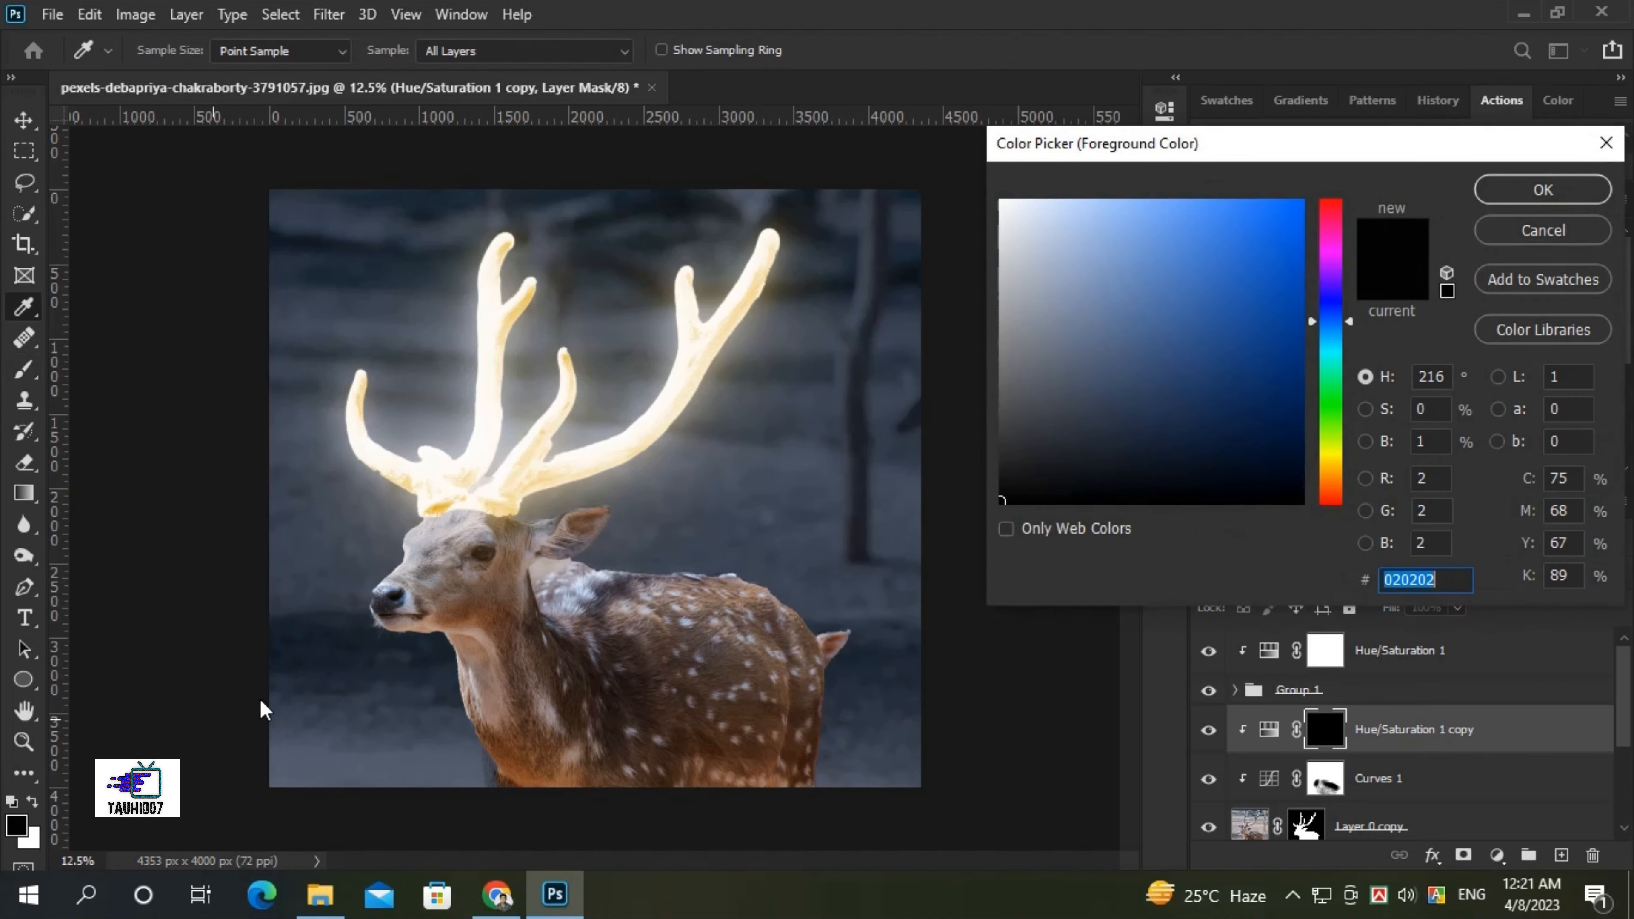
text(ffffff)
click(1543, 190)
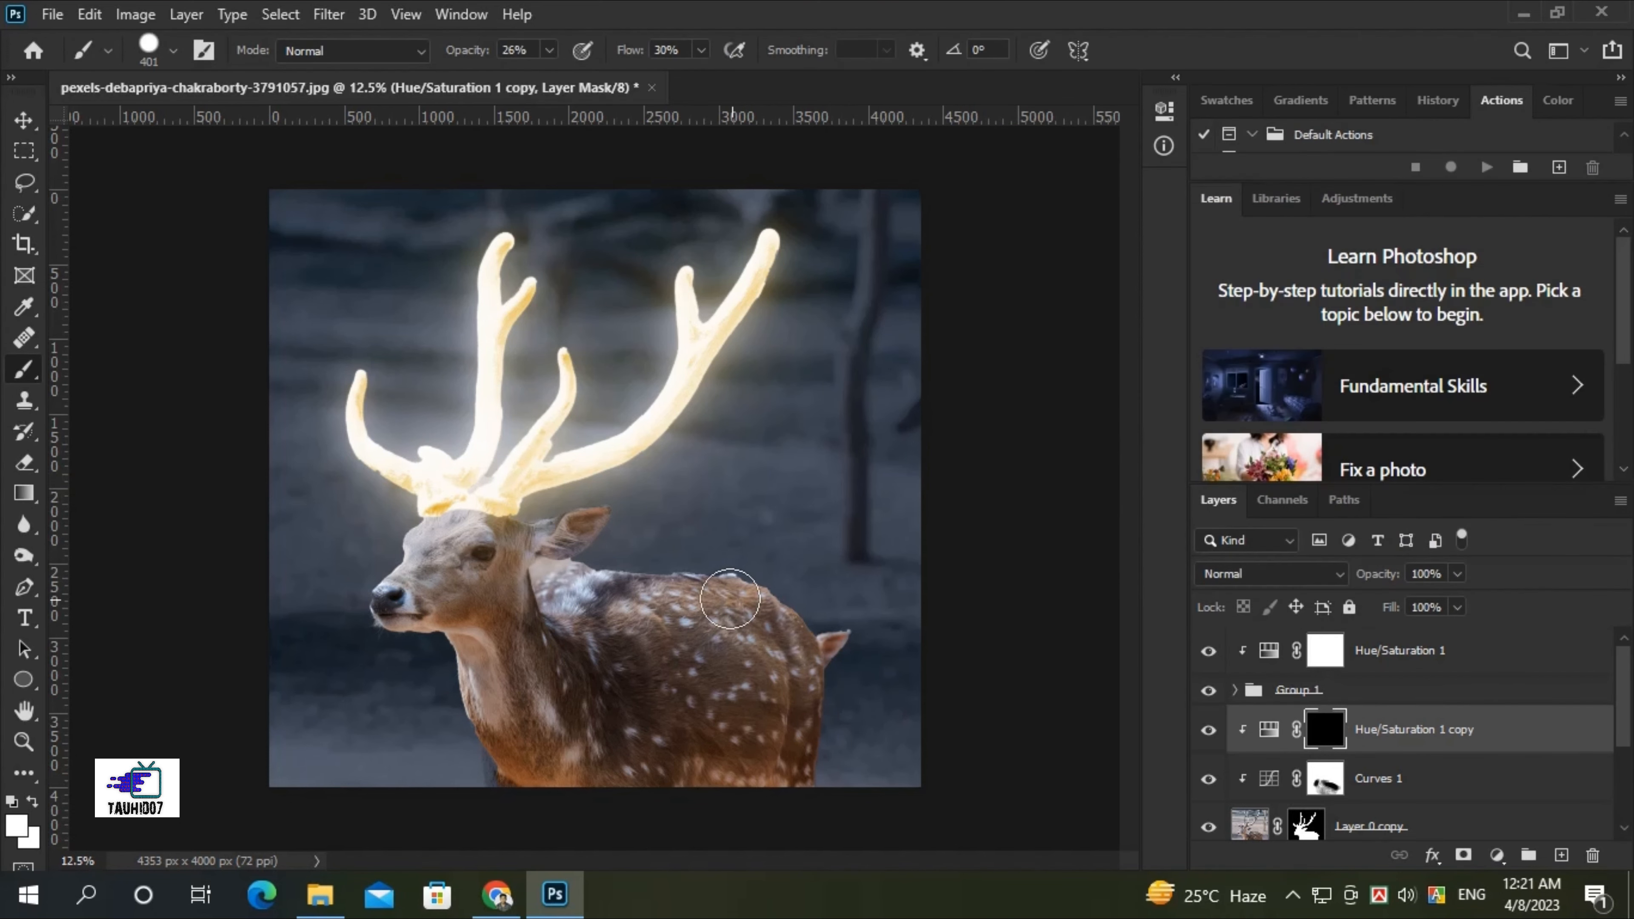
mouse_move(679, 594)
mouse_down()
mouse_move(762, 599)
mouse_move(809, 653)
mouse_move(580, 589)
mouse_move(697, 611)
mouse_move(722, 633)
mouse_move(617, 618)
mouse_move(770, 693)
mouse_move(683, 649)
mouse_up()
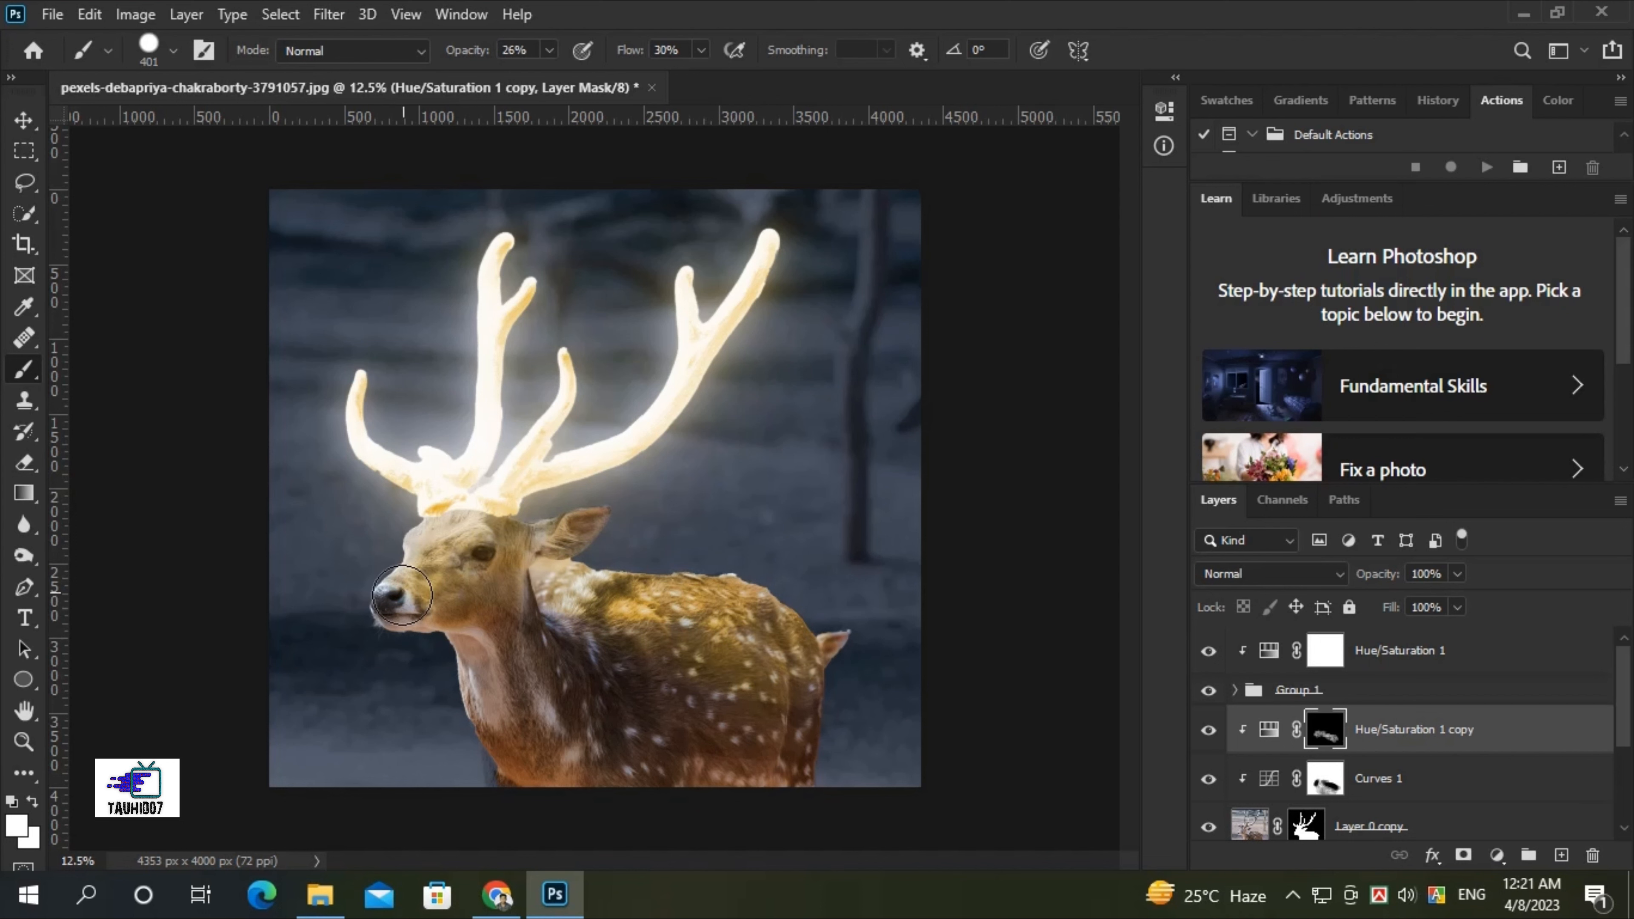
mouse_move(465, 528)
mouse_down()
mouse_move(450, 537)
mouse_move(431, 518)
mouse_move(465, 507)
mouse_move(503, 527)
mouse_up()
mouse_move(516, 735)
mouse_down()
mouse_move(566, 767)
mouse_move(753, 780)
mouse_up()
drag(824, 658, 845, 646)
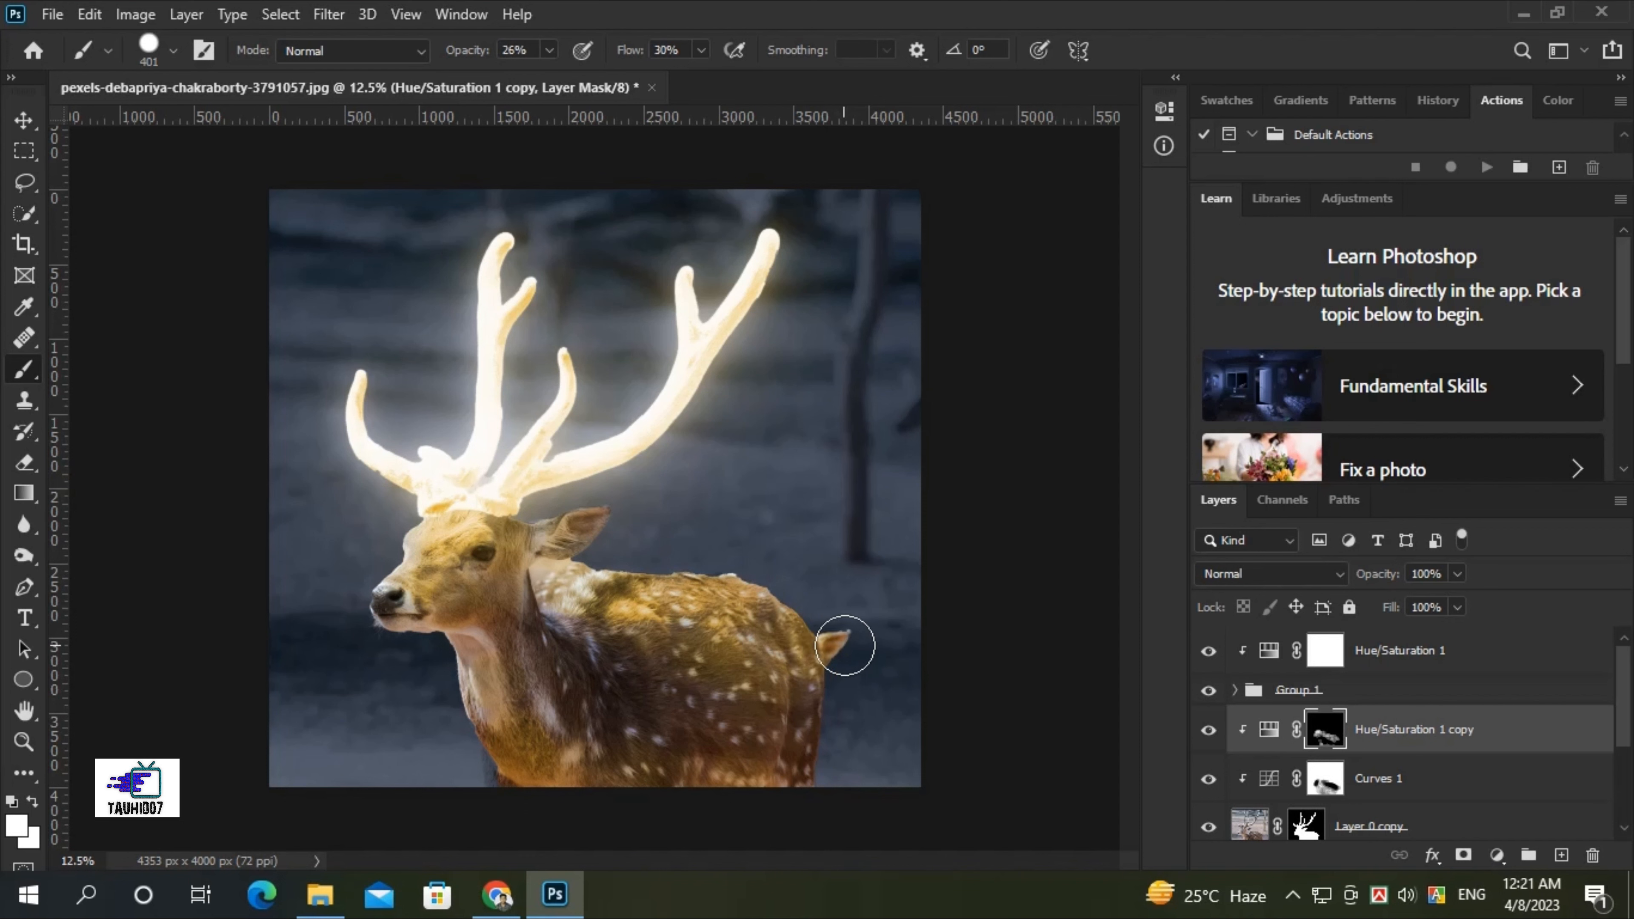
drag(551, 610, 572, 651)
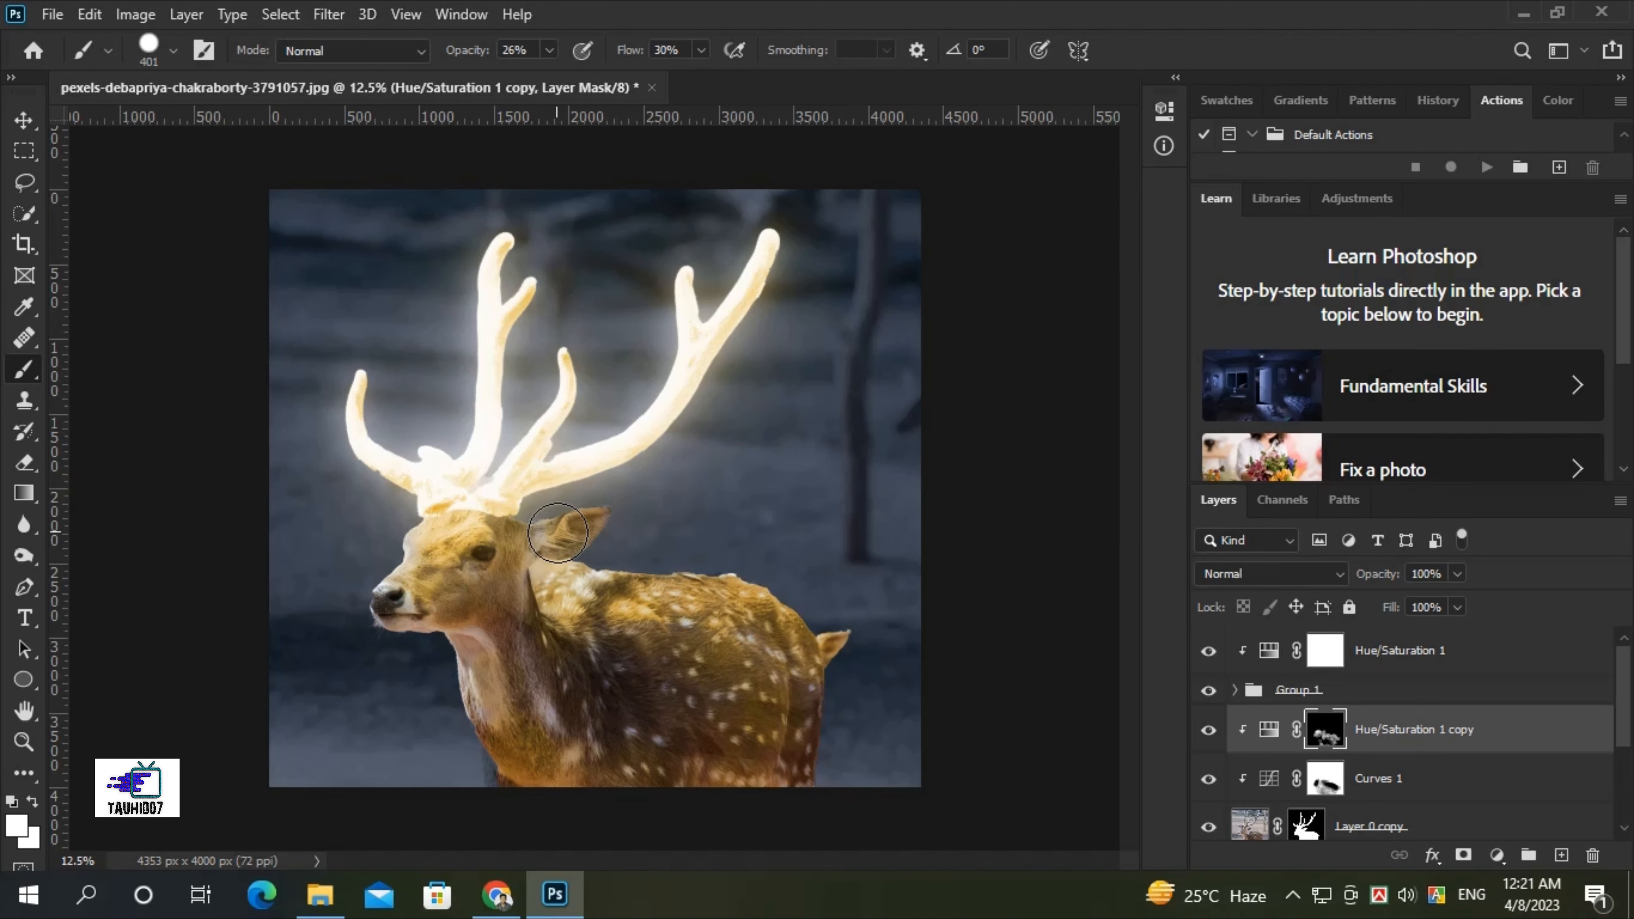
Open the starry-sky photo pexels-neale-lasalle-631477.jpg from the Downloads folder.
key(ctrl+minus)
key(ctrl+plus)
click(52, 14)
click(77, 51)
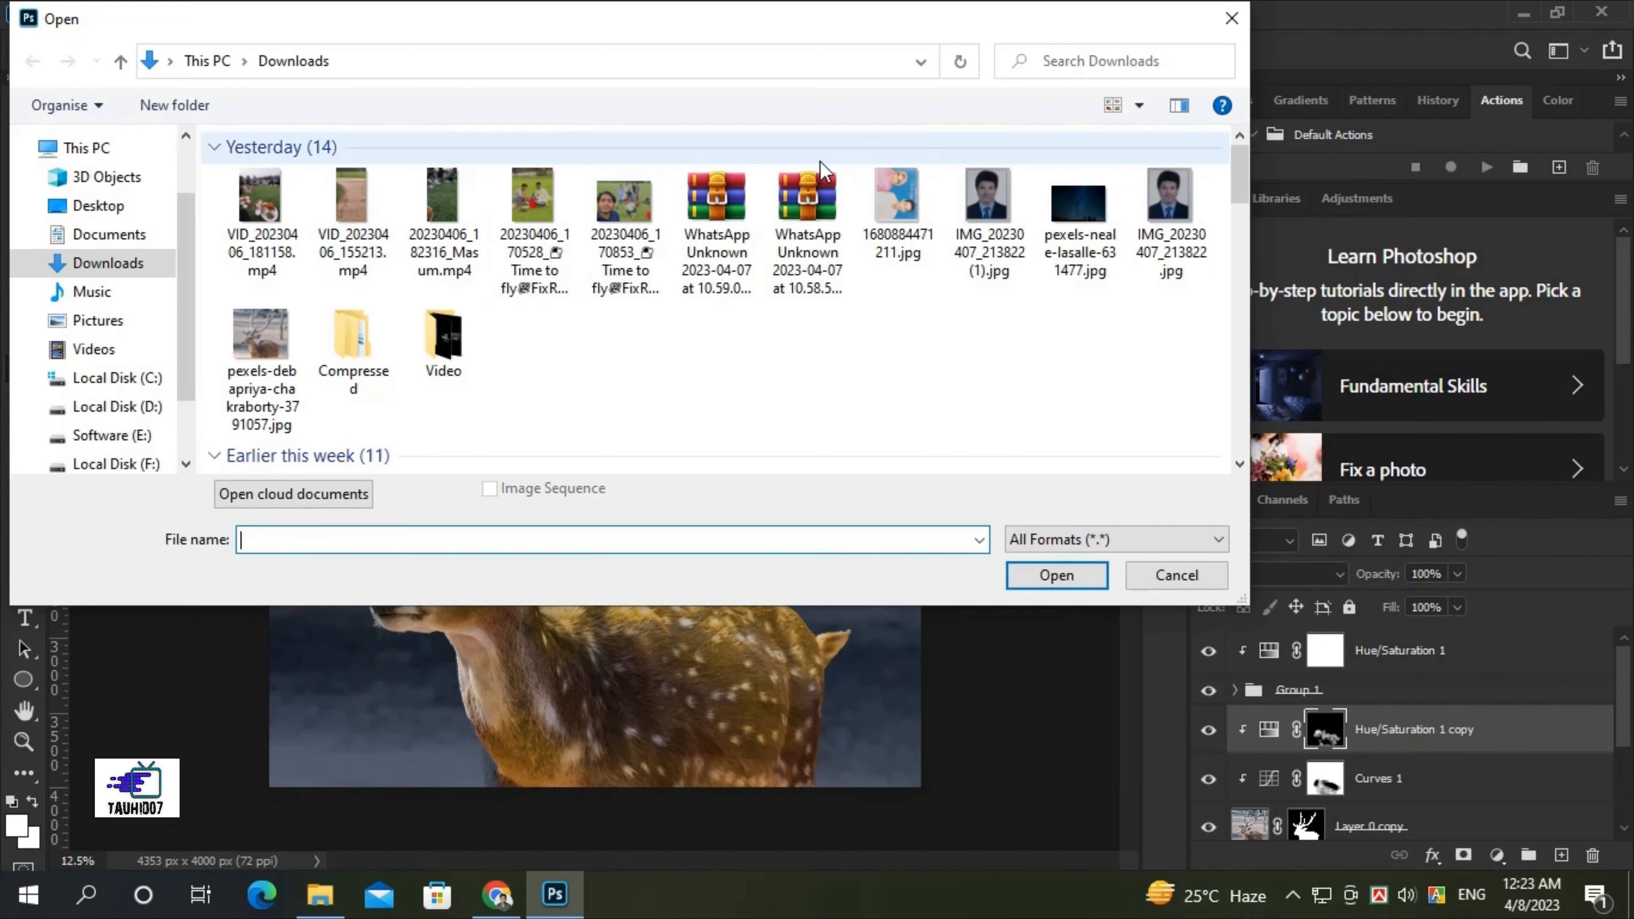
click(1084, 177)
click(1055, 573)
Select the starry sky above the trees with the Rectangular Marquee and move it into the deer document as the topmost layer.
key(ctrl+minus)
key(ctrl+minus)
key(ctrl+minus)
key(ctrl+minus)
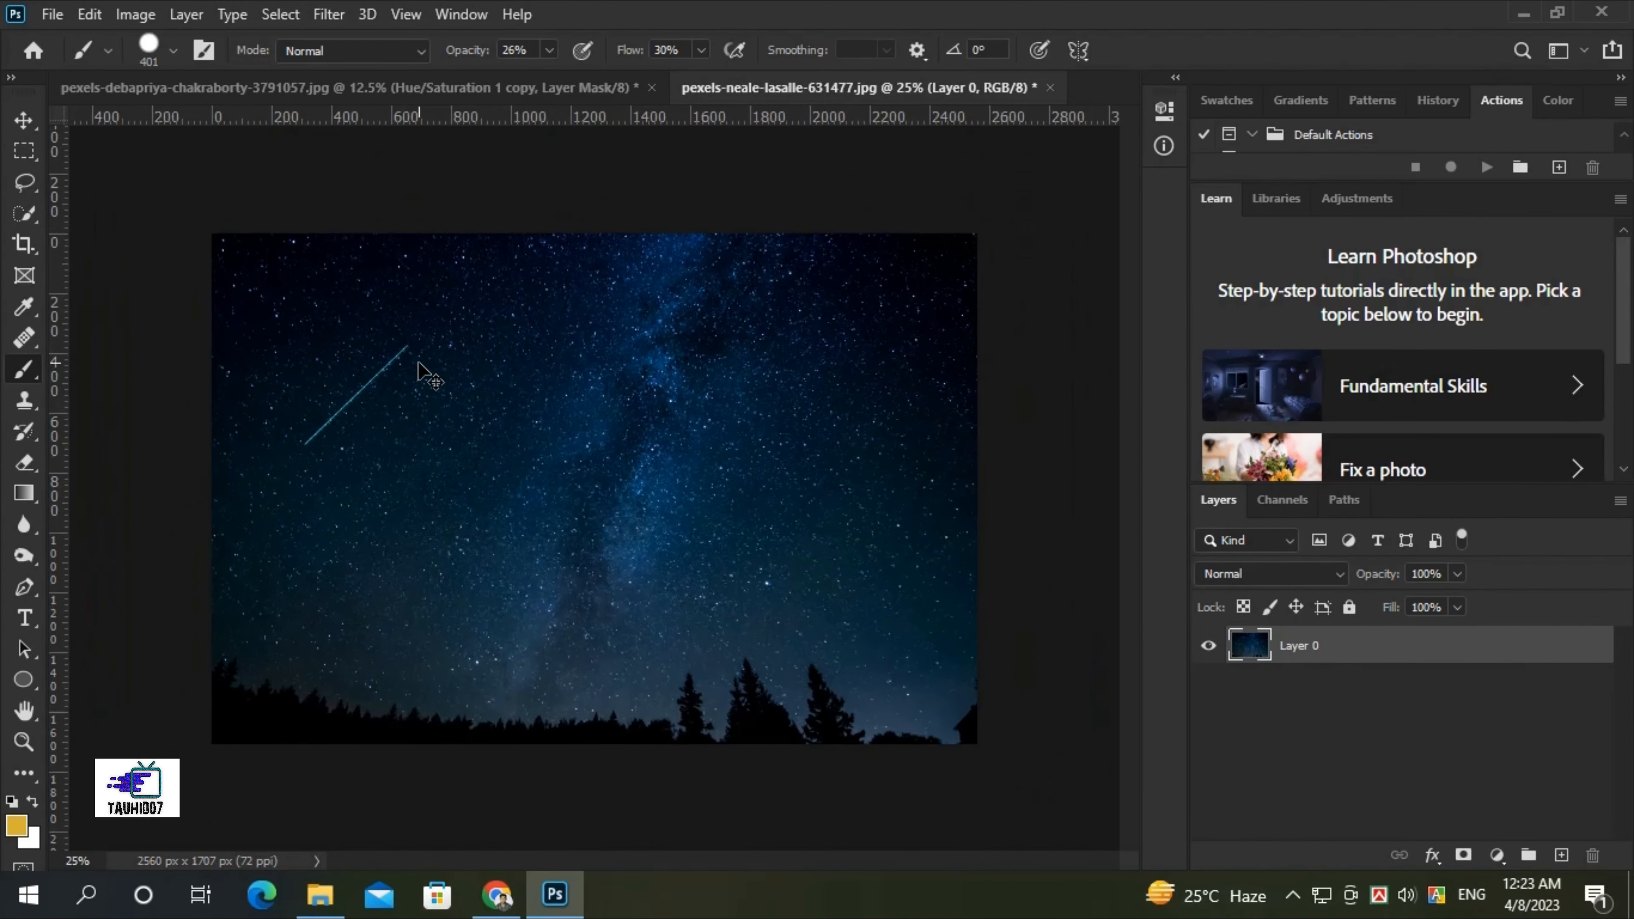
key(m)
drag(197, 234, 978, 654)
click(23, 120)
drag(540, 395, 531, 450)
drag(1373, 730, 1363, 644)
Scale and position the starry-sky layer with Free Transform to cover the deer image.
key(ctrl+t)
drag(696, 527, 908, 653)
drag(846, 625, 891, 611)
key(Return)
Set the starry-sky layer's blend mode to Color Dodge and add an inverted, fully black layer mask.
click(1270, 574)
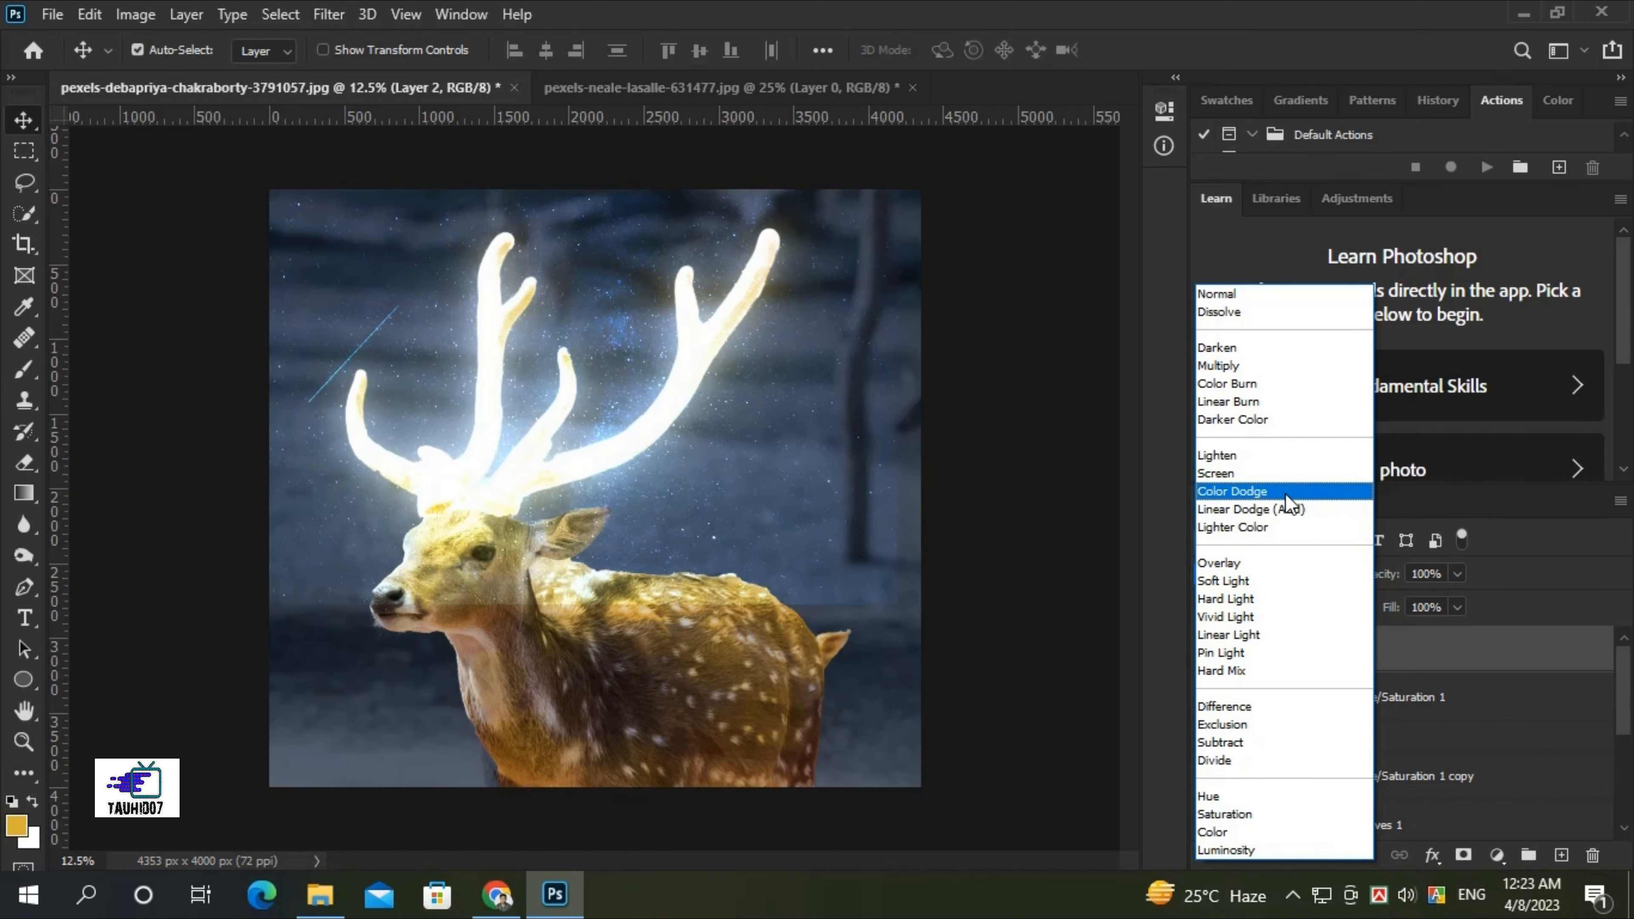
click(1286, 494)
click(1469, 858)
key(ctrl+i)
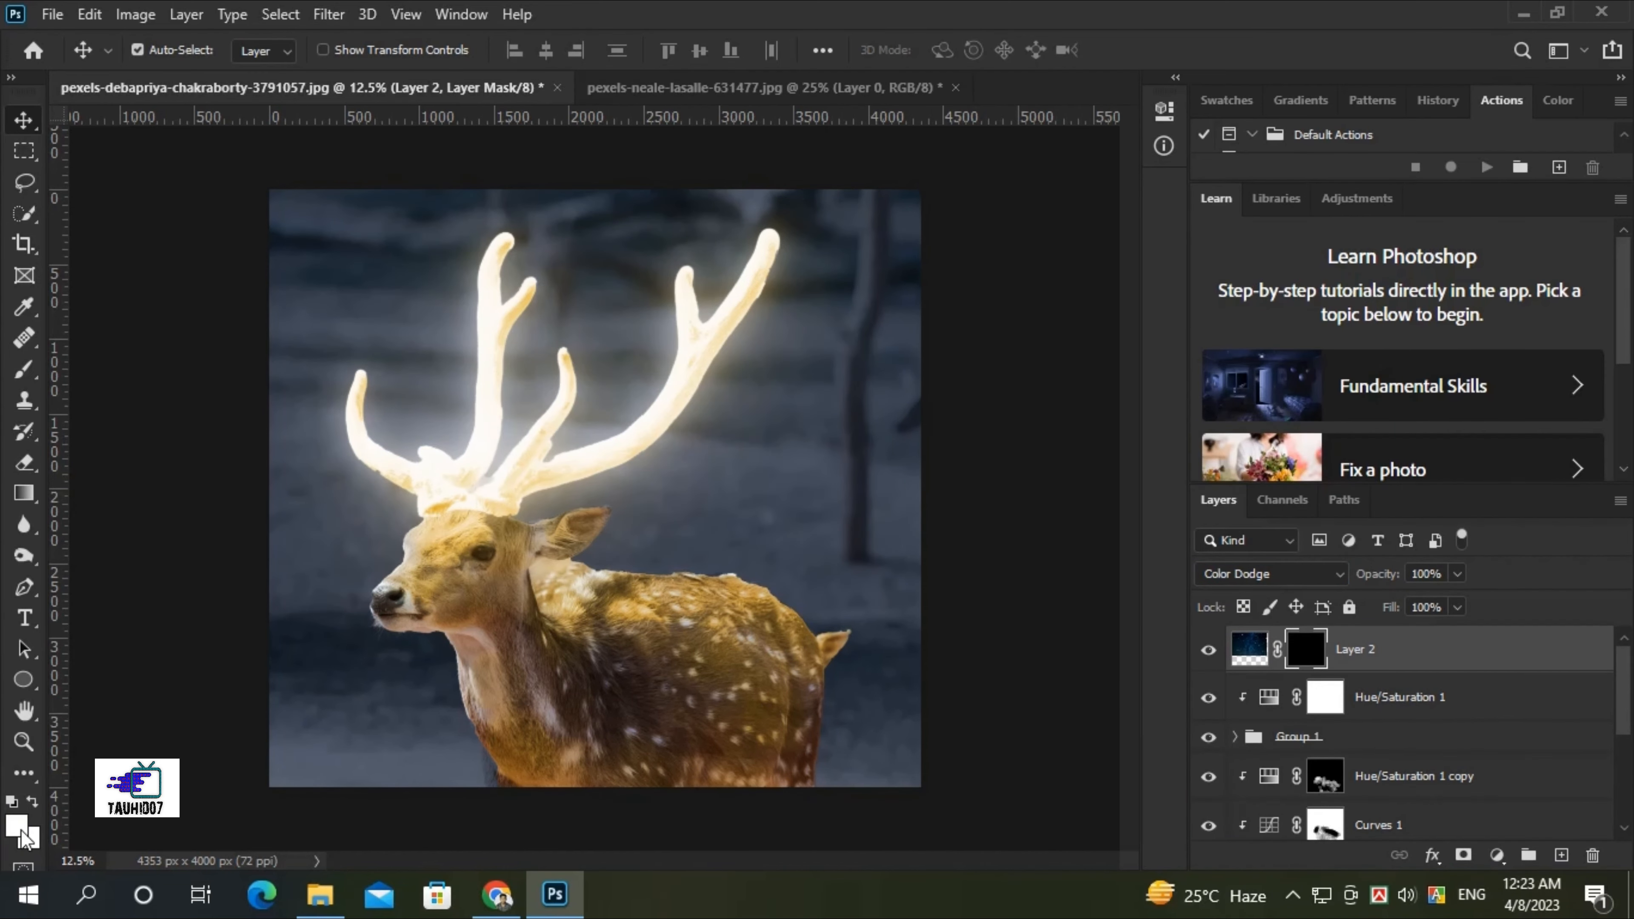
Set the foreground colour to black and configure the Brush tool to 448 px with 0% hardness.
click(17, 829)
click(1003, 501)
click(1542, 190)
click(24, 372)
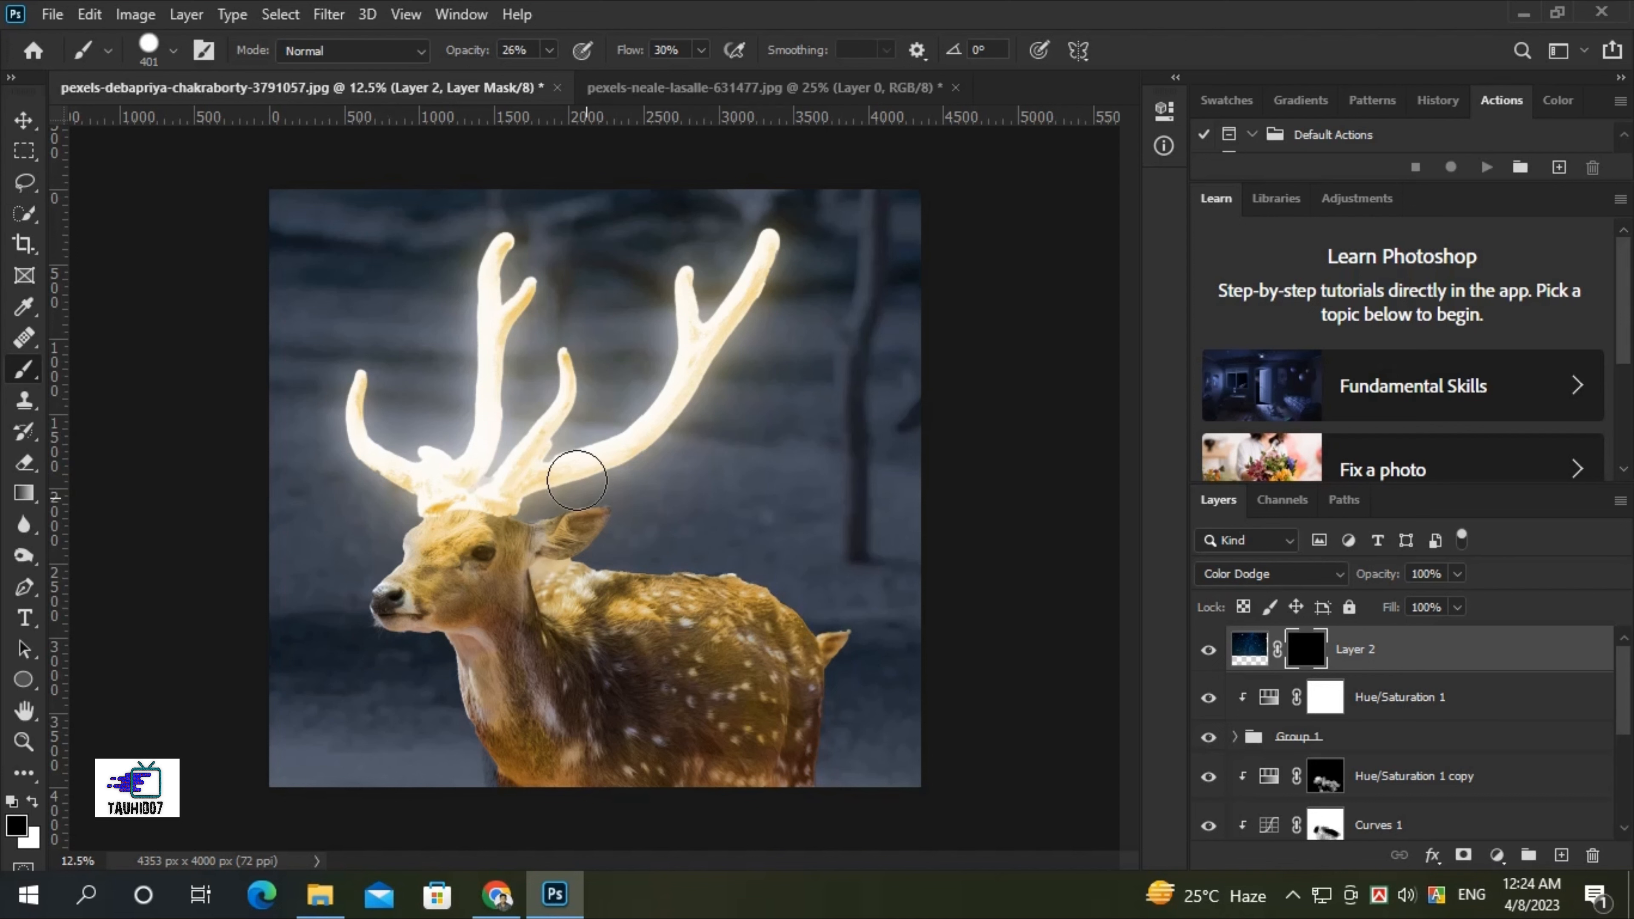
right_click(430, 536)
drag(711, 594, 558, 594)
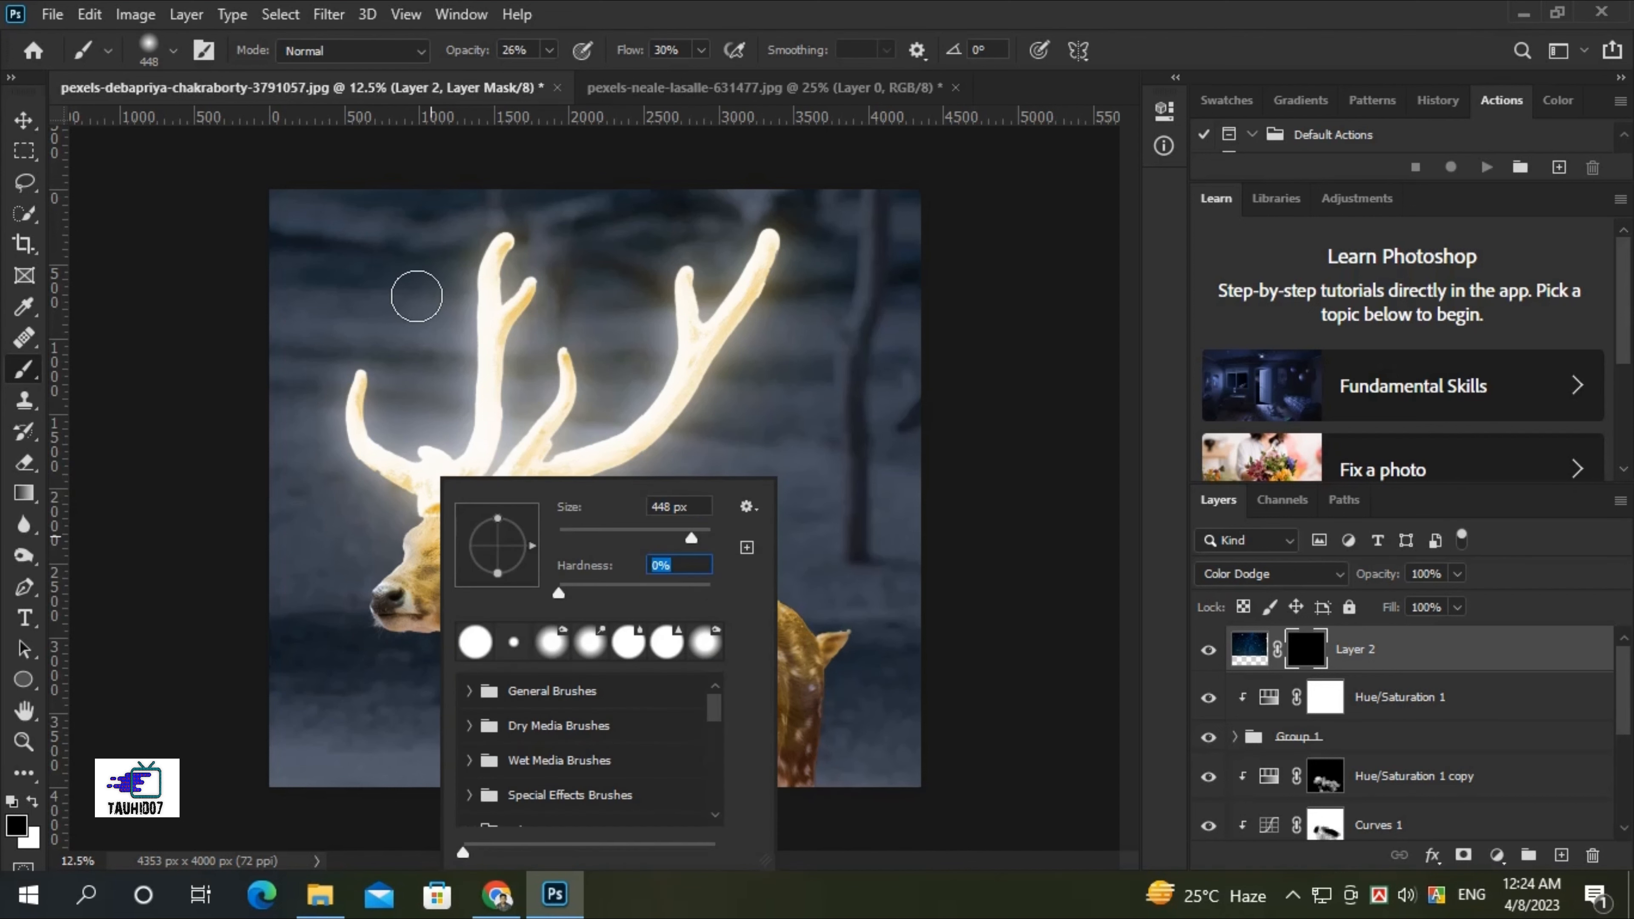
click(418, 296)
Raise the brush opacity and flow to 100%.
click(549, 50)
click(566, 369)
drag(551, 80, 775, 80)
click(702, 51)
click(490, 284)
click(702, 50)
click(1558, 12)
click(1295, 50)
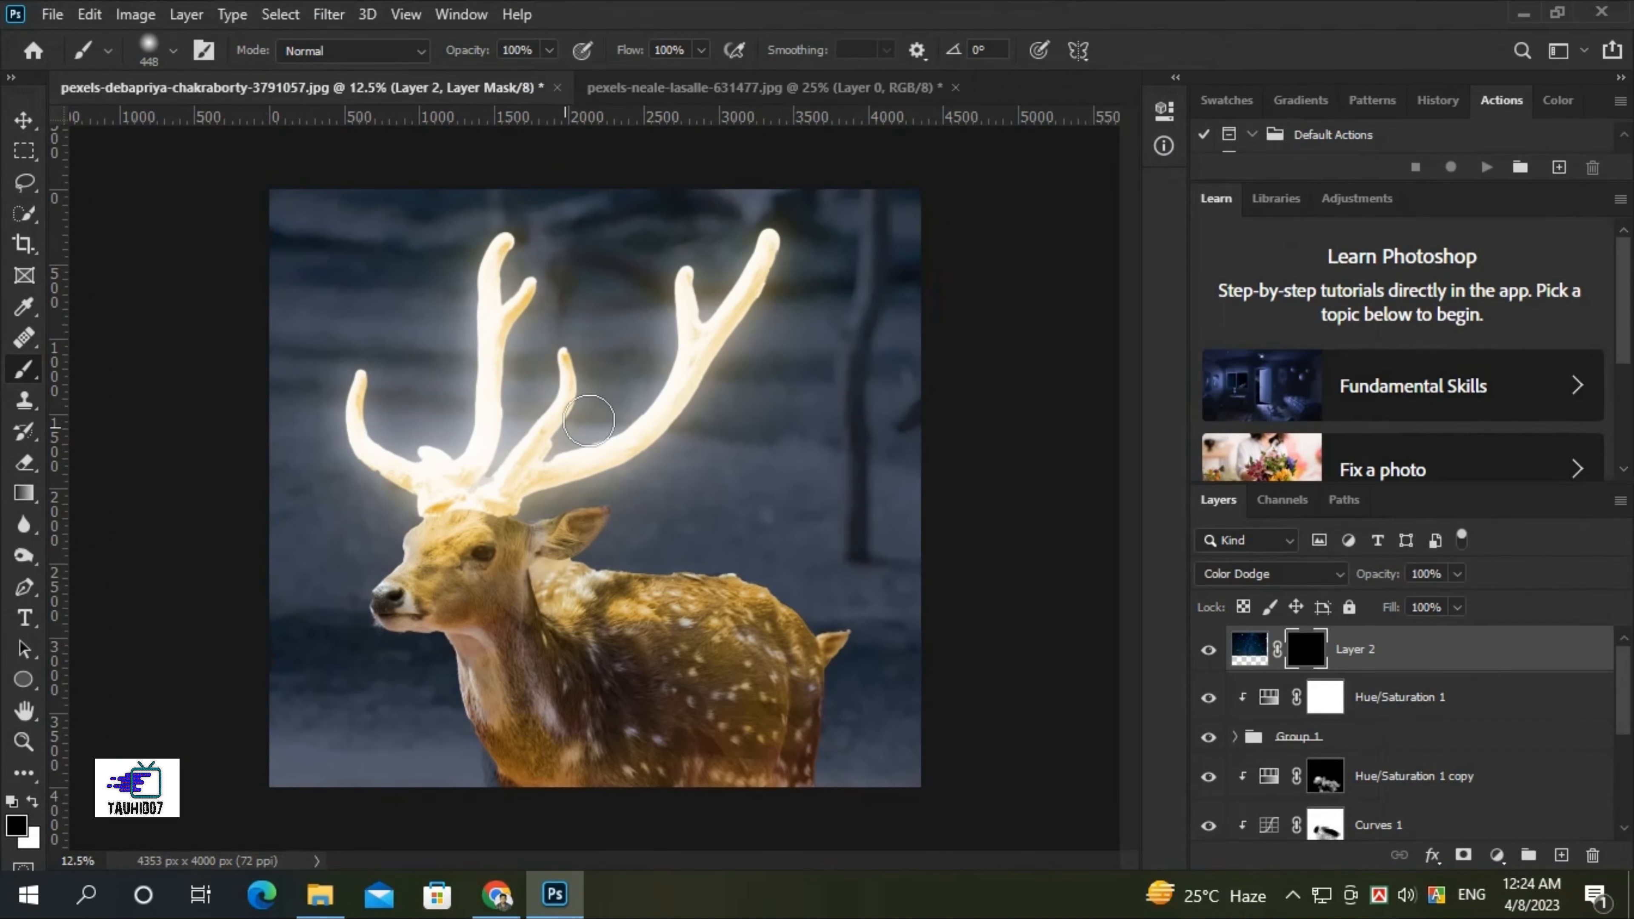
Paint with white on the starry-sky mask around and between the antlers, reducing the flow to 48% and 30% for further strokes.
click(33, 803)
mouse_move(380, 348)
mouse_down()
mouse_move(399, 450)
mouse_move(492, 441)
mouse_move(547, 386)
mouse_move(687, 367)
mouse_move(777, 256)
mouse_move(759, 238)
mouse_up()
mouse_move(372, 441)
mouse_down()
mouse_move(751, 399)
mouse_move(632, 336)
mouse_move(903, 266)
mouse_up()
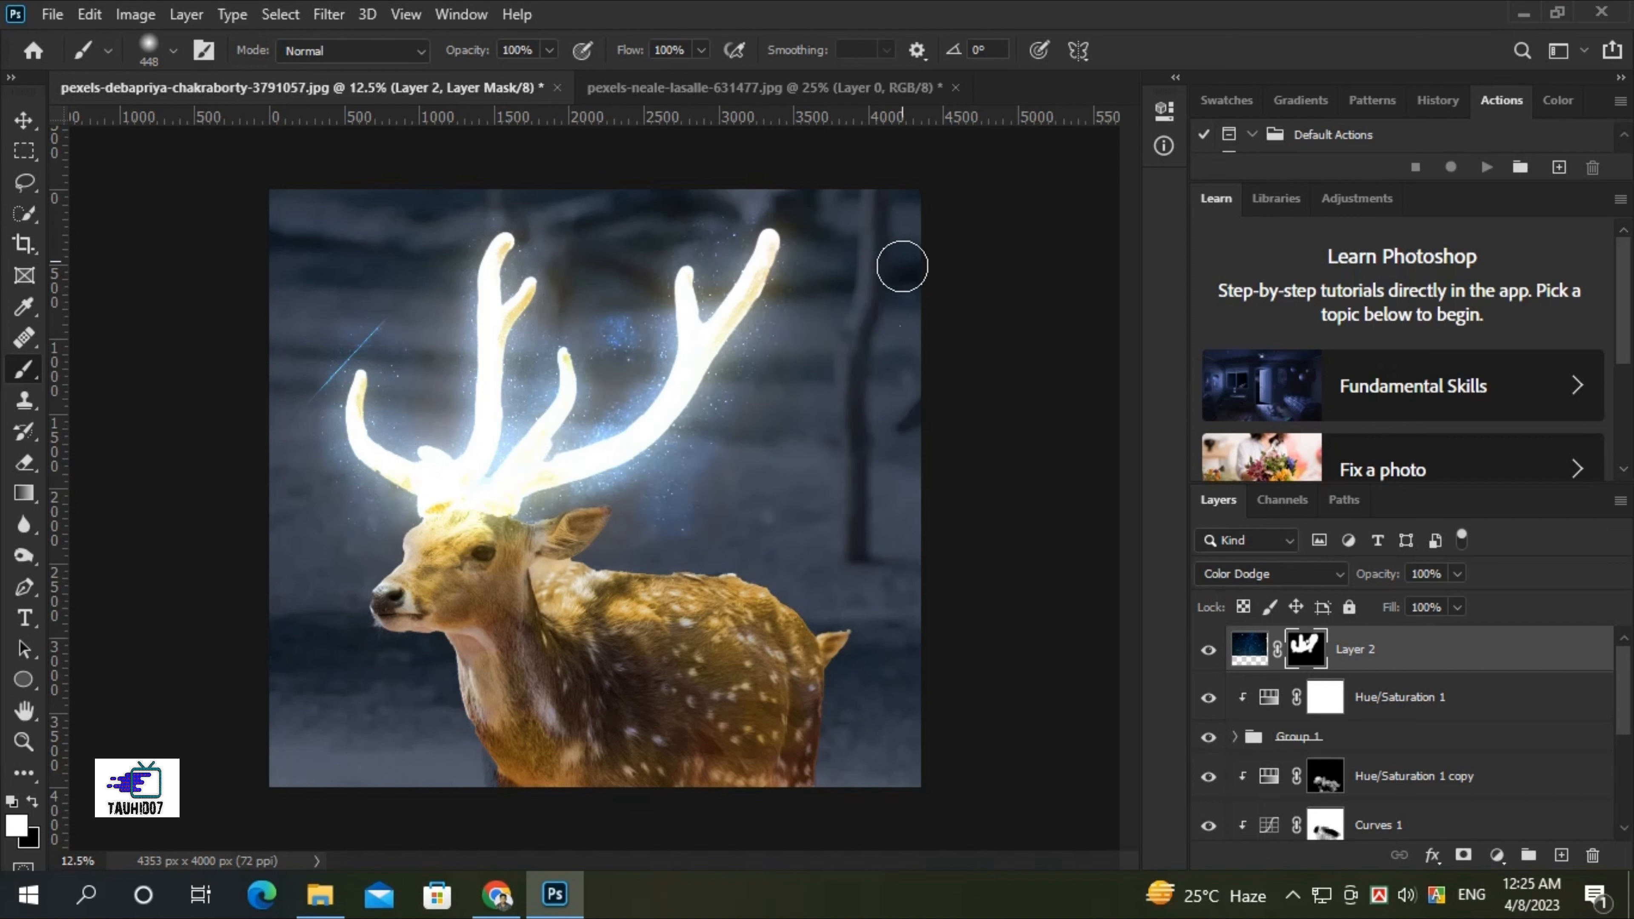
key(shift+4)
key(shift+8)
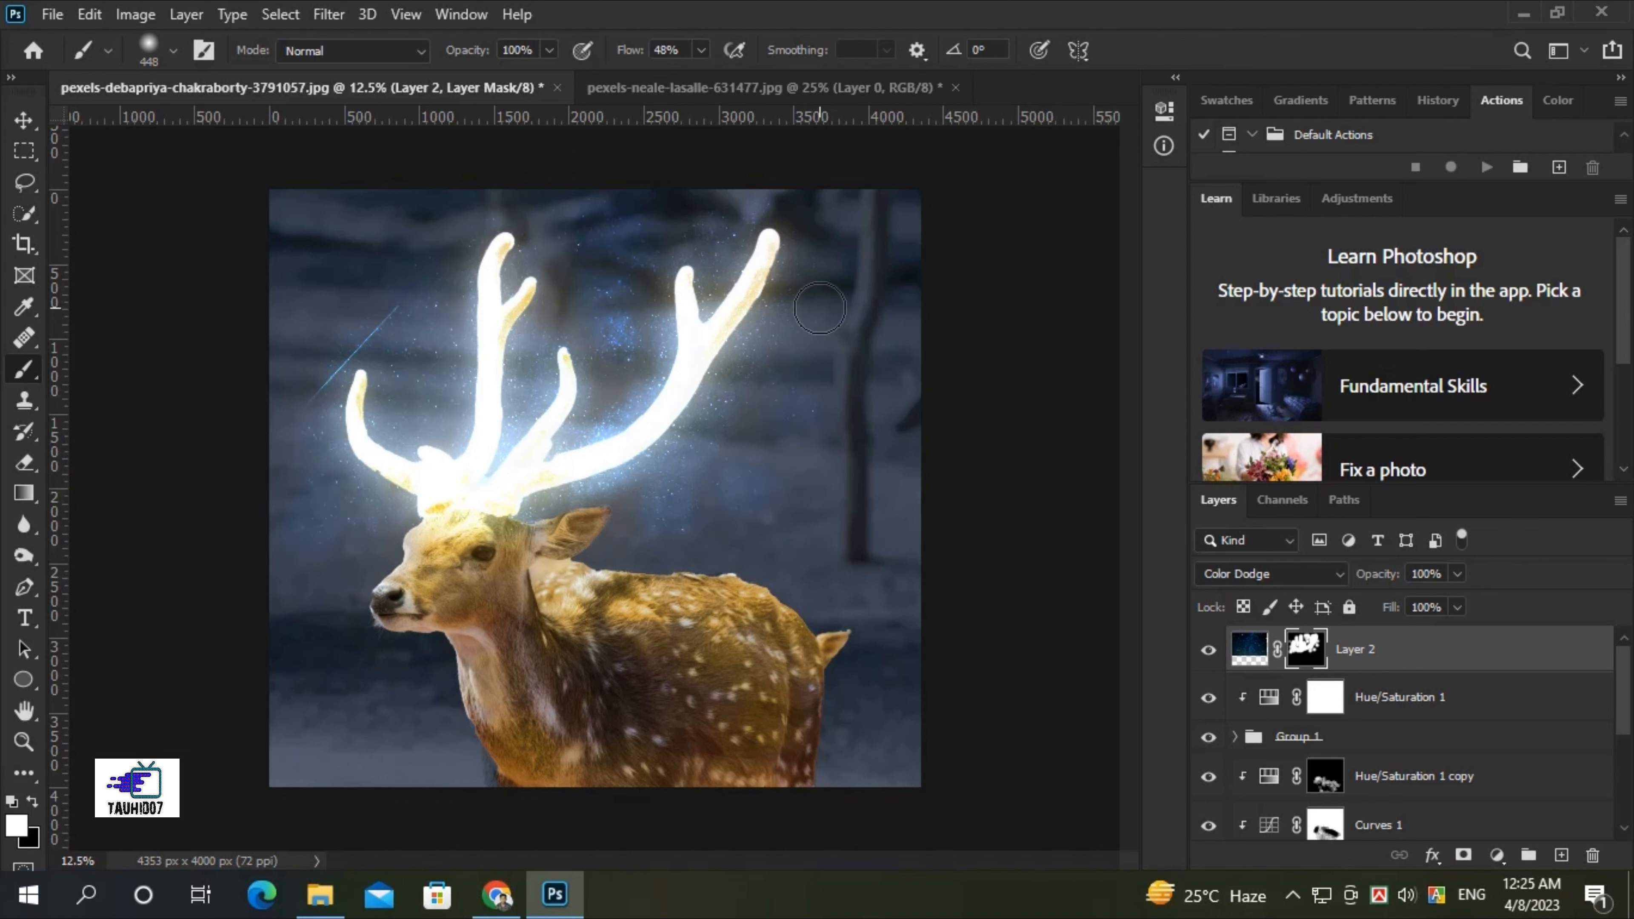
key(shift+3)
key(shift+0)
Paint with black on the starry-sky mask over the antlers and their base to remove the sky overlay there.
key(x)
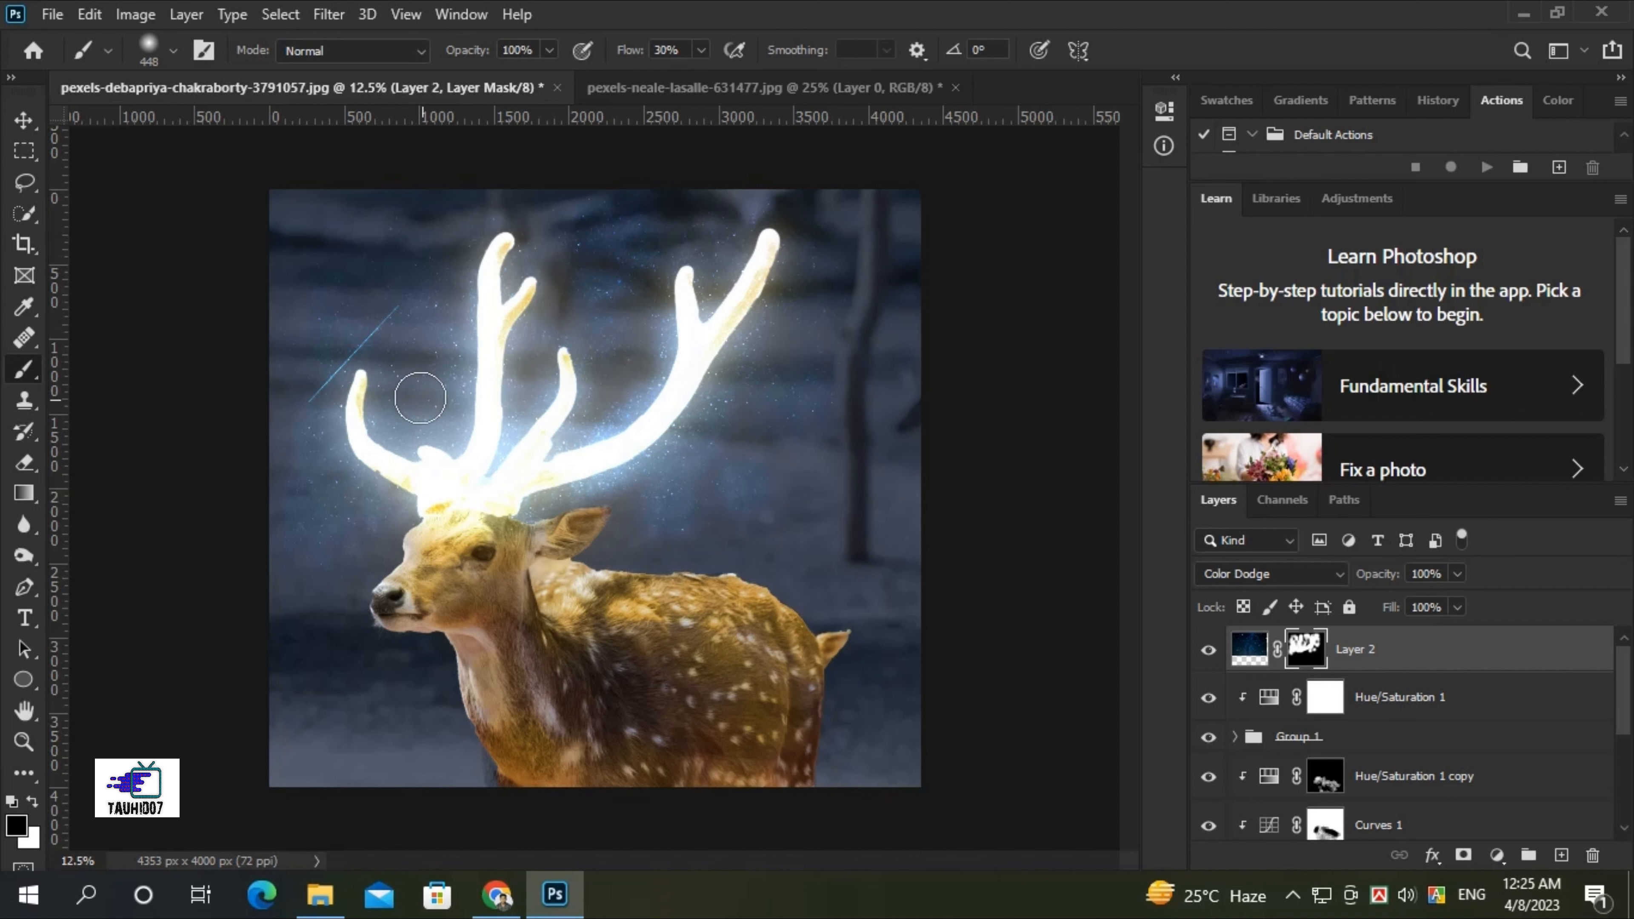
drag(507, 474, 486, 473)
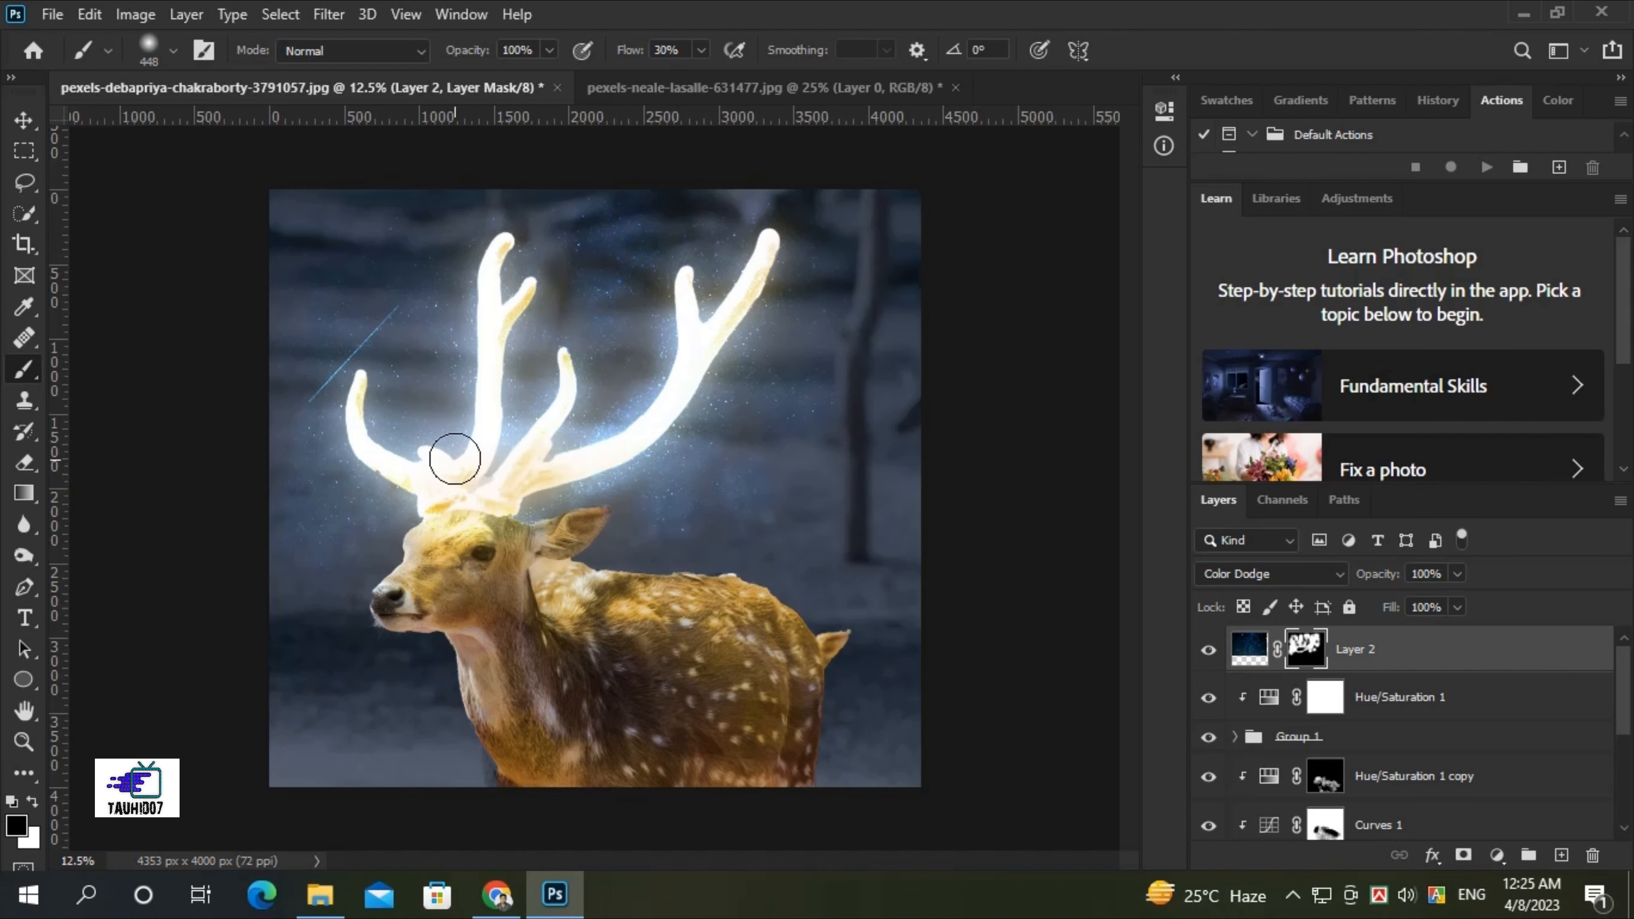
drag(618, 444, 659, 370)
drag(502, 369, 494, 433)
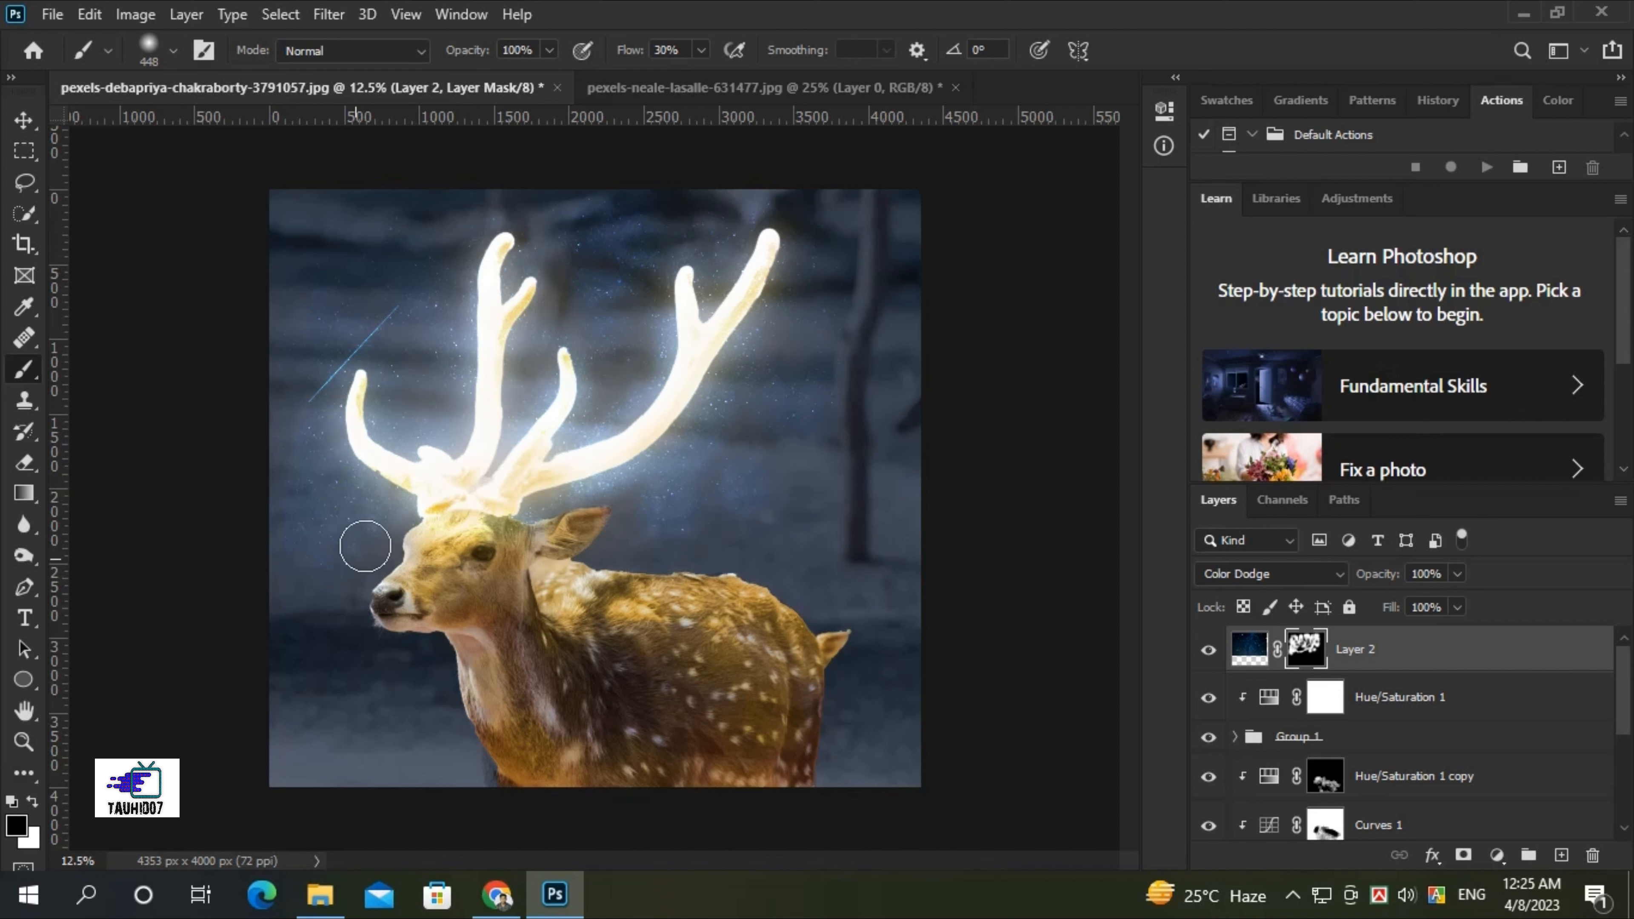
Touch up the starry-sky mask with white and paint out the shooting-star streak with a 26 px black brush.
key(x)
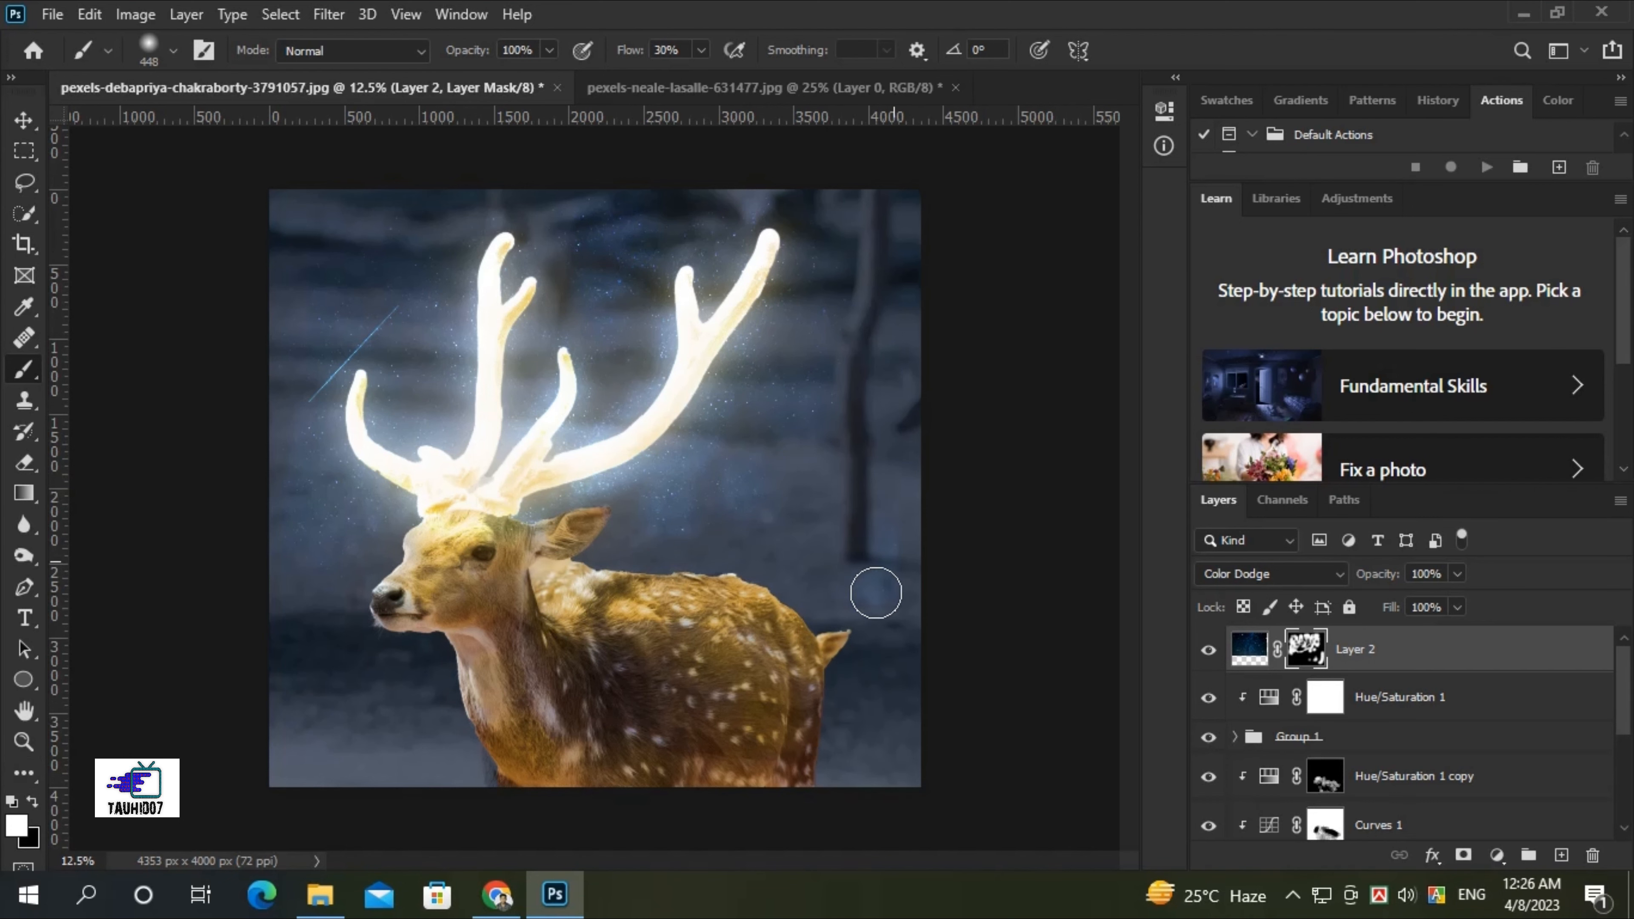
click(32, 798)
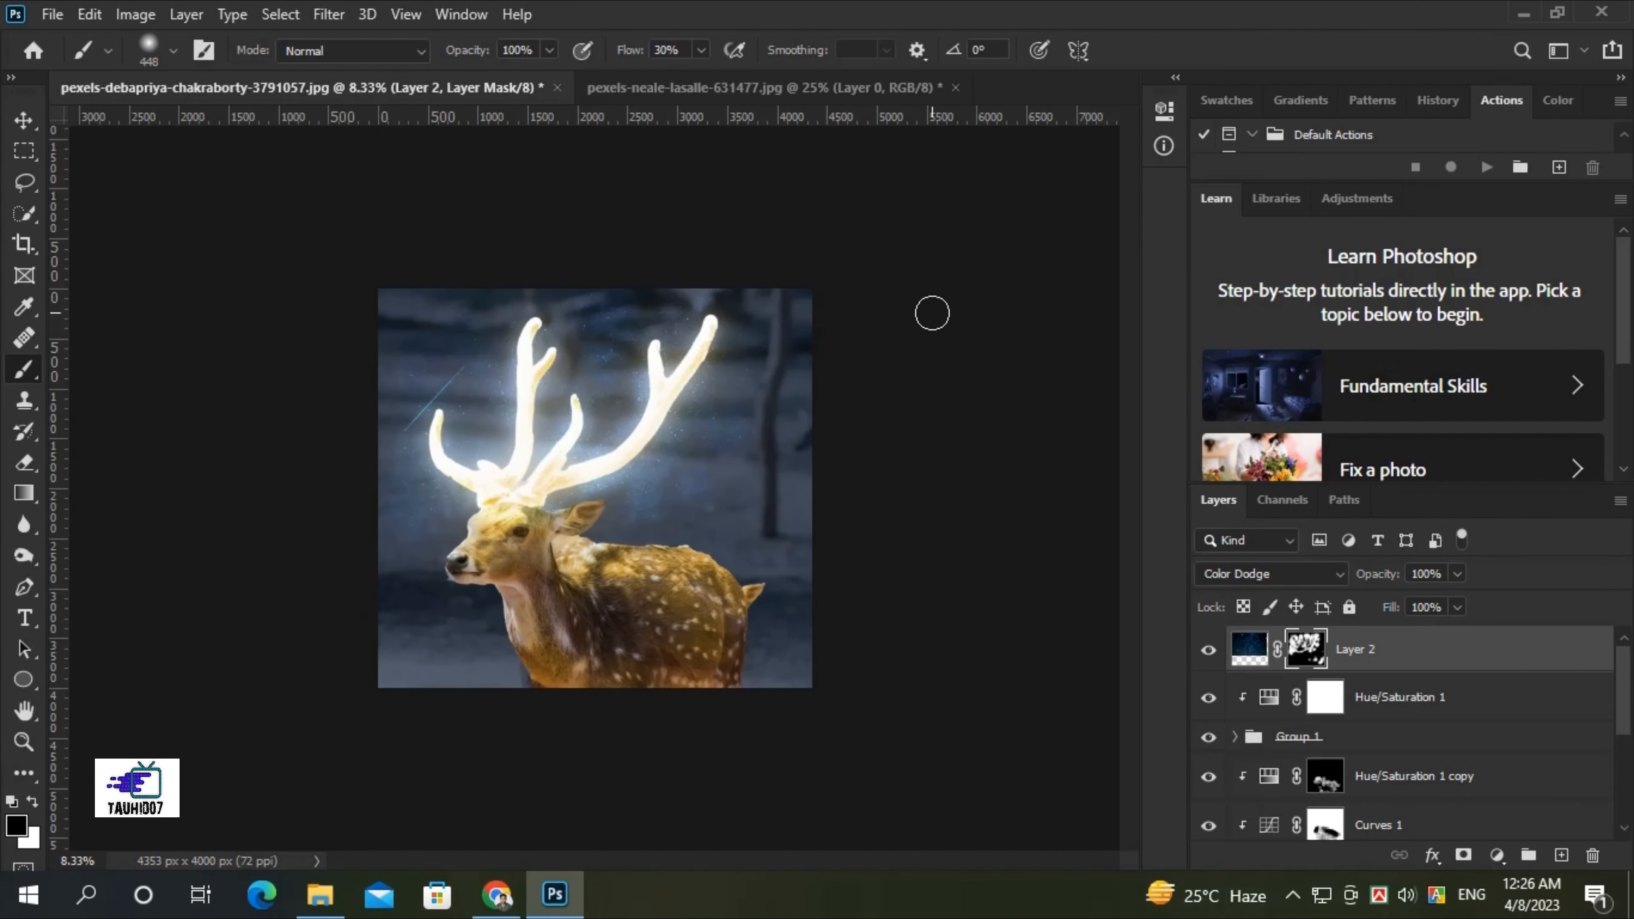
right_click(309, 383)
key(Return)
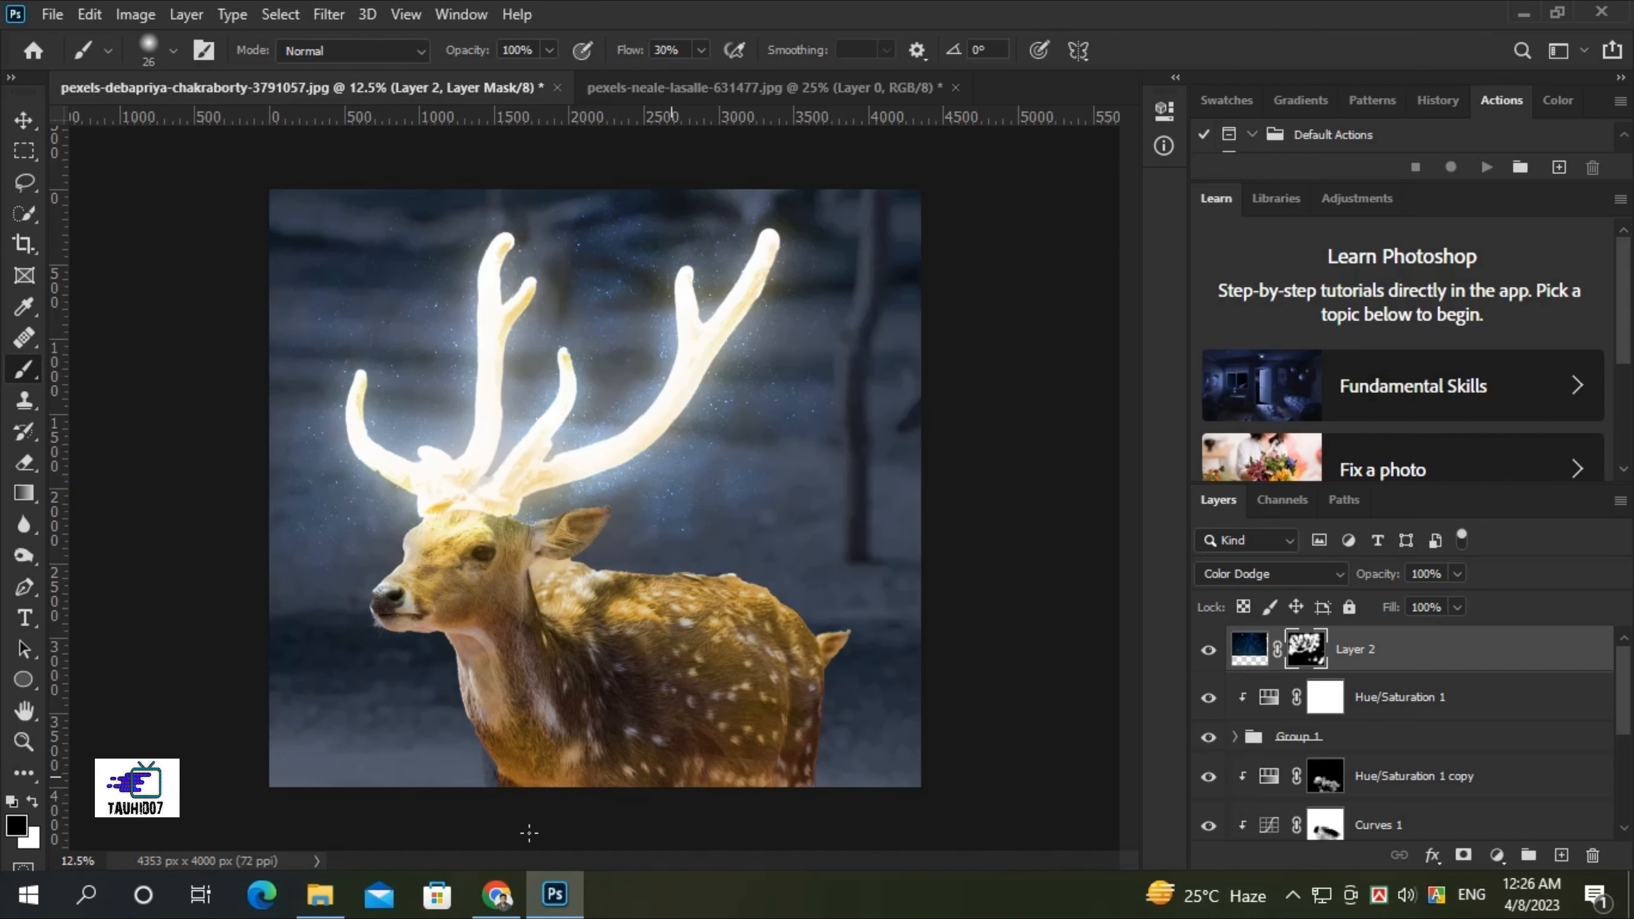
Add a Color Lookup adjustment above Layer 0 using the Crisp_Warm.look 3DLUT file.
scroll(1525, 708, down, 5)
click(1299, 817)
click(1497, 855)
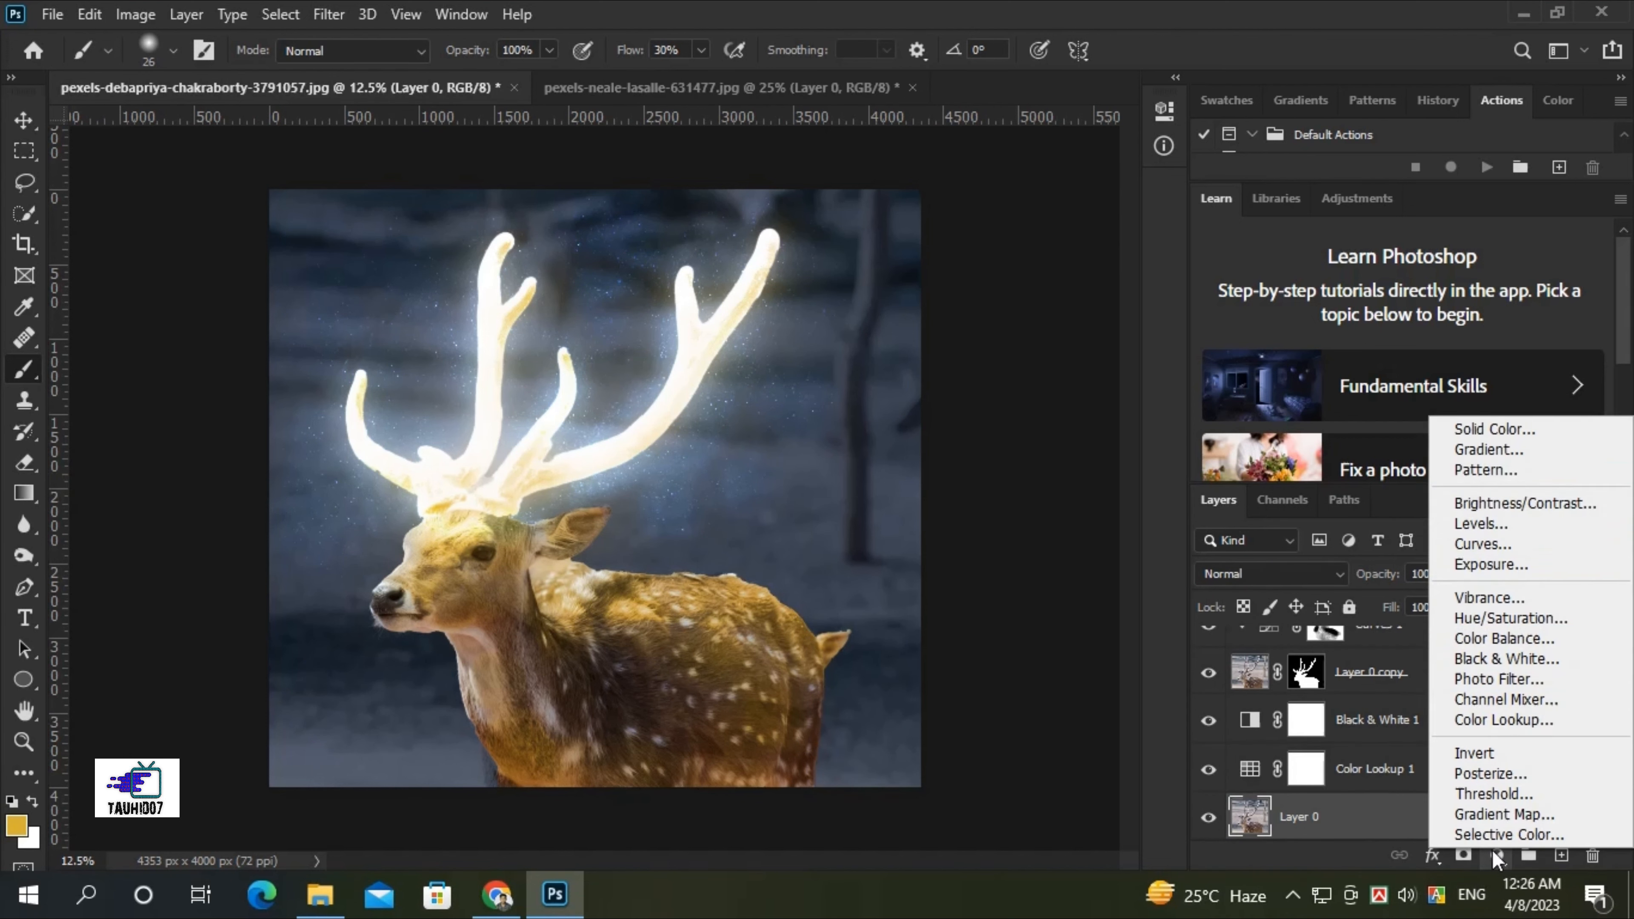
click(1504, 719)
click(1003, 183)
click(1004, 364)
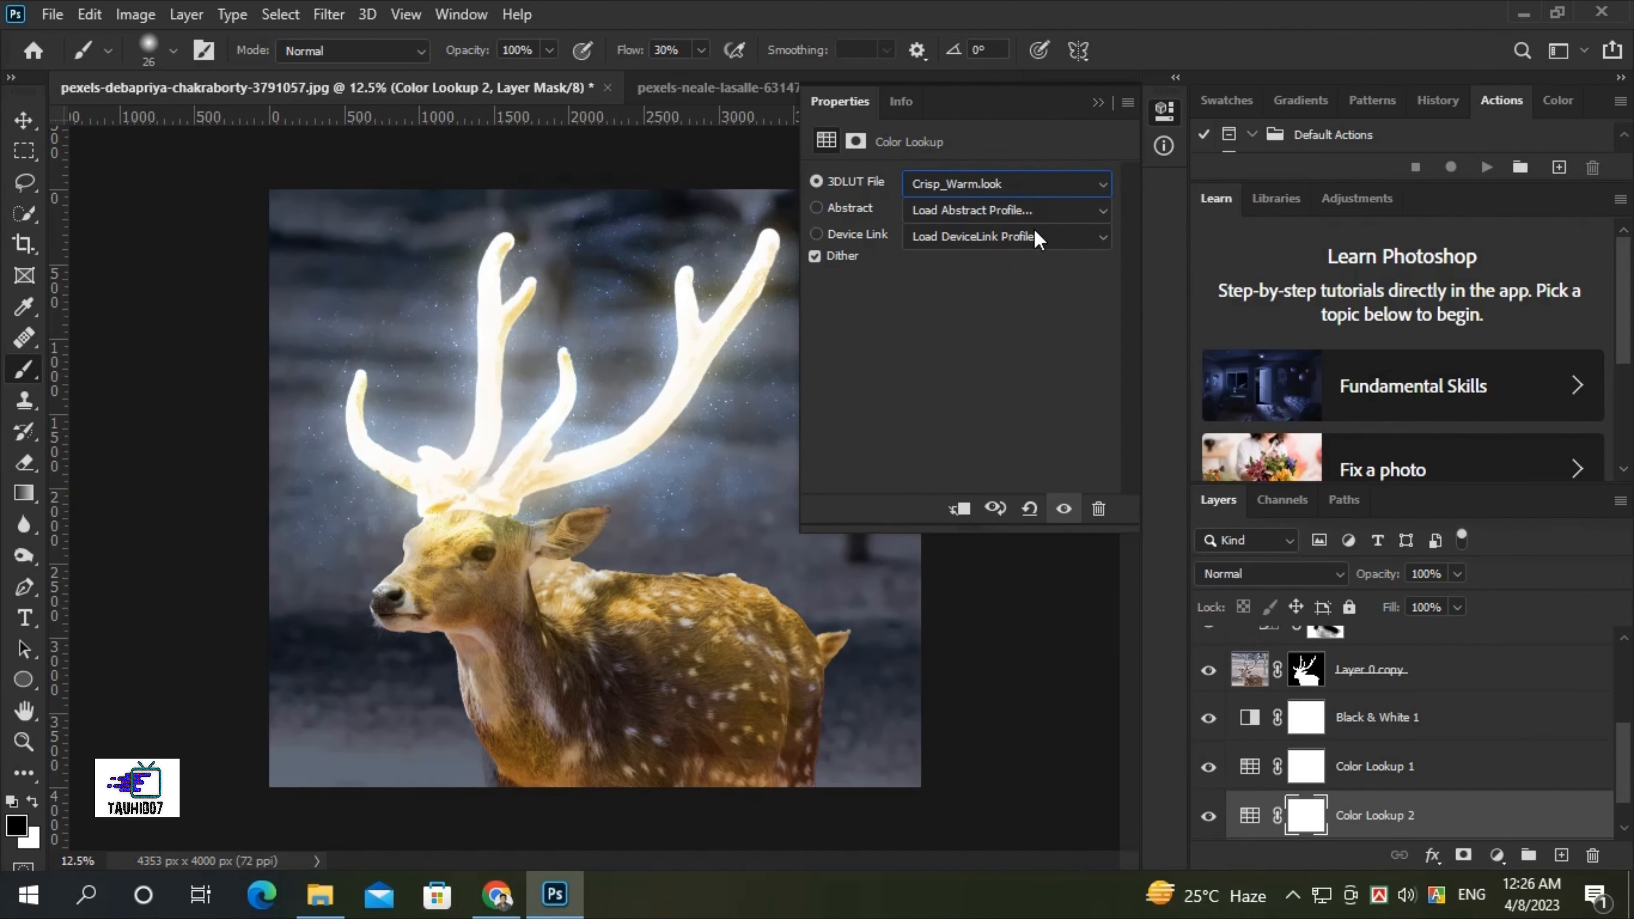
Move the Crisp_Warm Color Lookup adjustment to the top of the layer stack and set its opacity to 20%.
drag(1376, 802, 1353, 634)
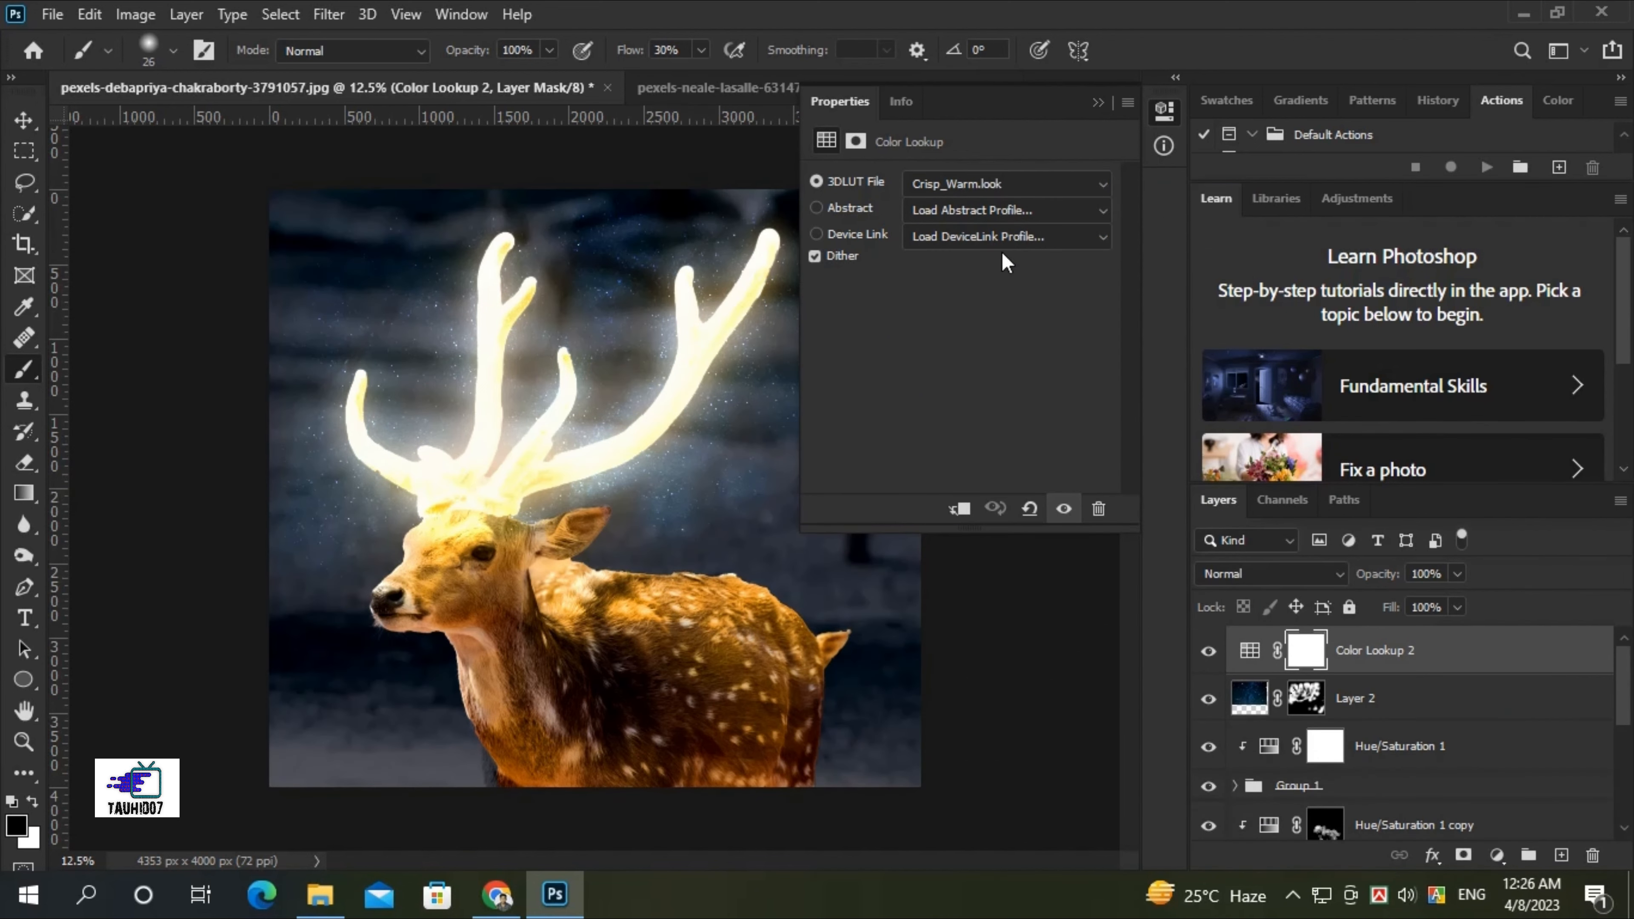
click(1457, 574)
drag(1459, 602, 1376, 607)
click(1099, 103)
Clean up the rough edge along the deer's back on Layer 0 copy with the Eraser.
key(ctrl+plus)
key(ctrl+plus)
key(ctrl+plus)
scroll(1281, 684, down, 5)
click(1269, 677)
key(e)
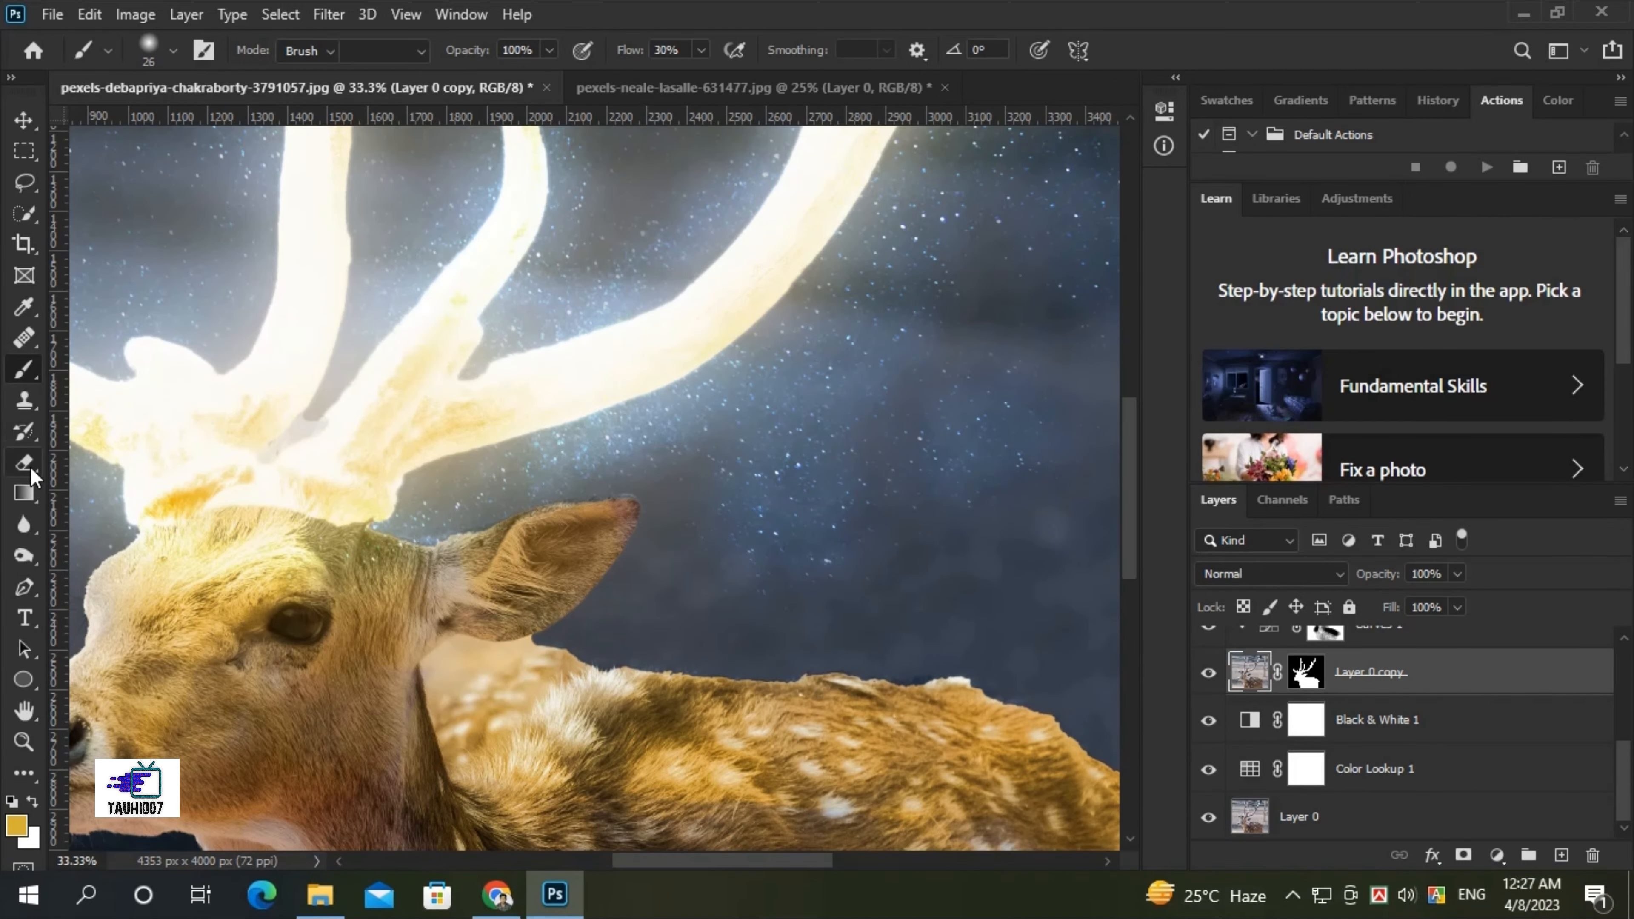
key(ctrl+plus)
key(ctrl+plus)
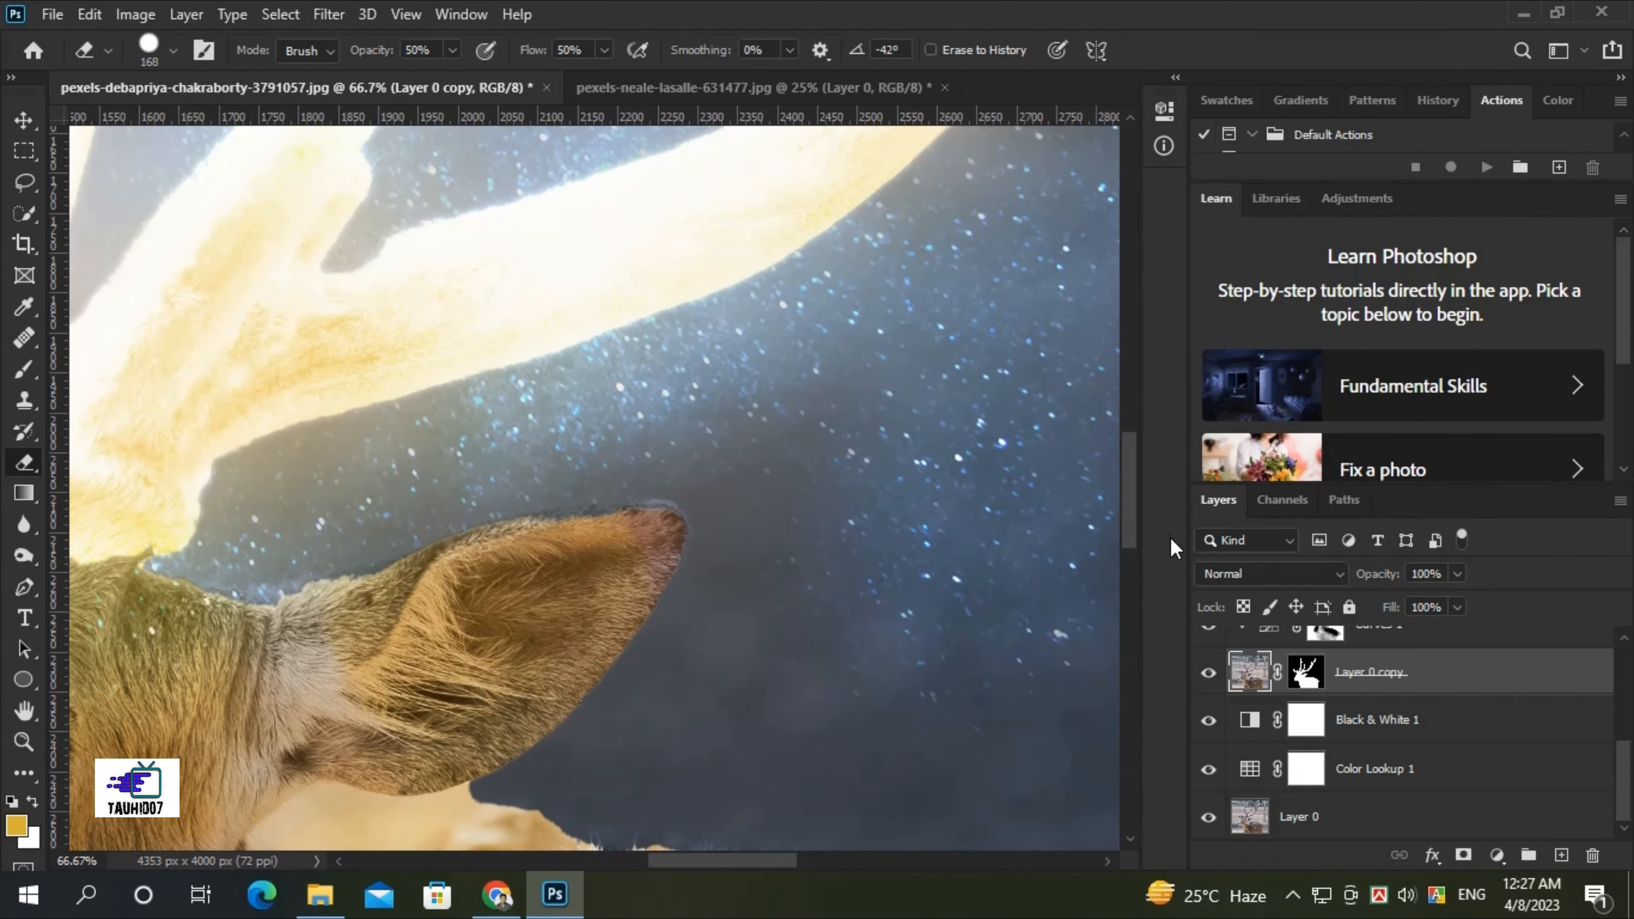
drag(1130, 518, 1130, 582)
drag(758, 863, 832, 869)
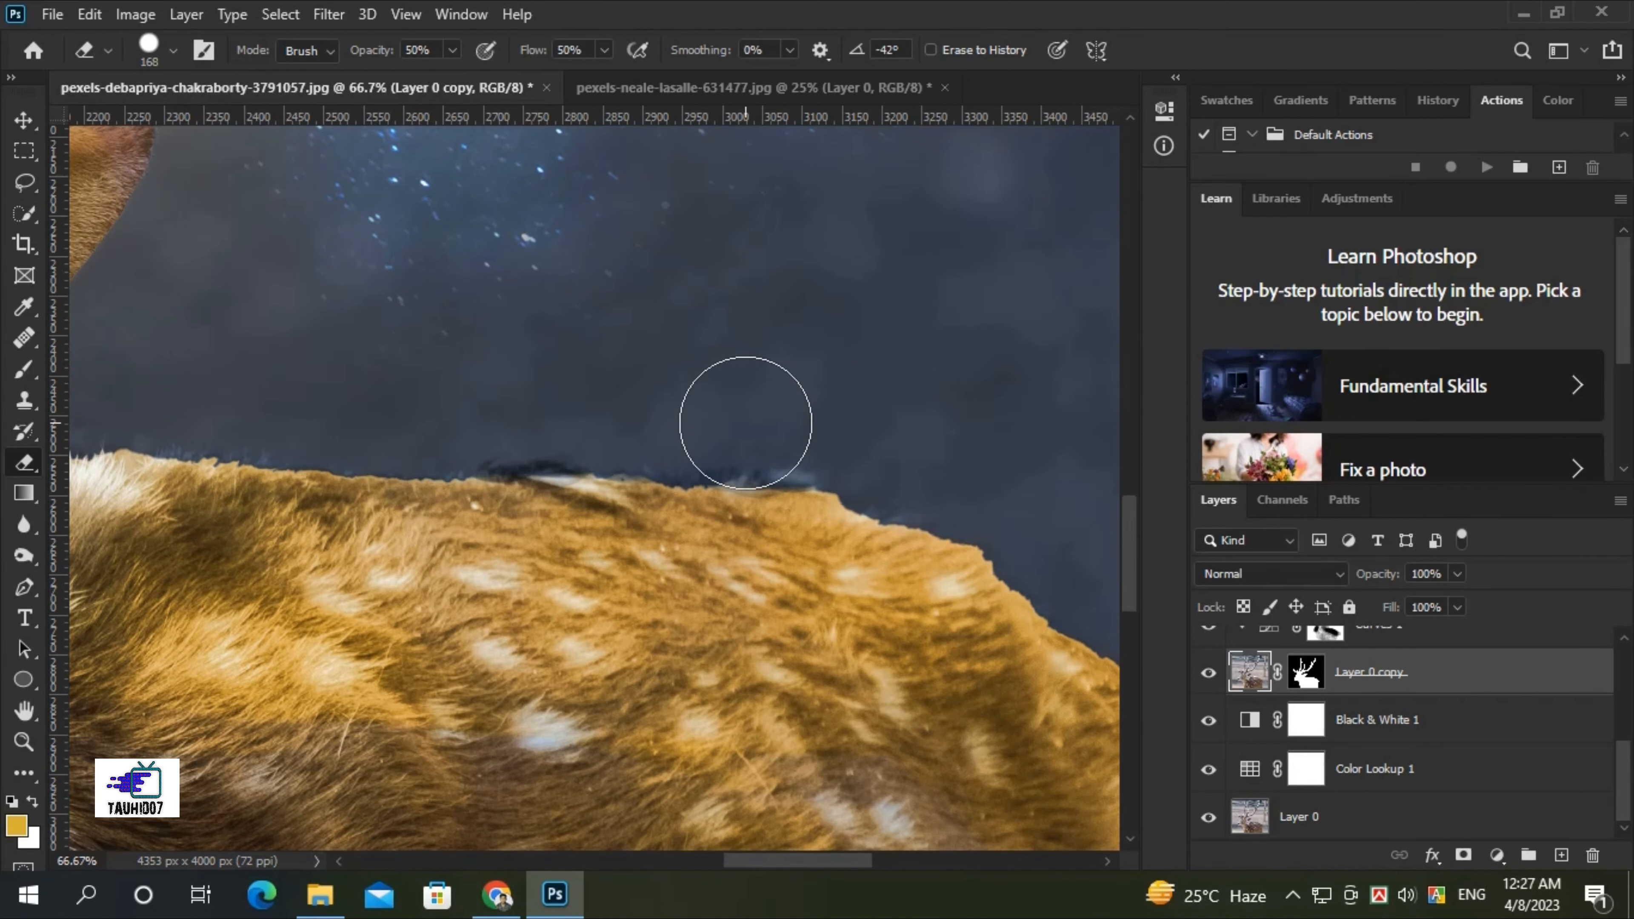
key(ctrl+minus)
key(ctrl+minus)
key(ctrl+minus)
mouse_move(397, 450)
mouse_down()
mouse_move(759, 522)
mouse_move(864, 609)
mouse_up()
click(884, 605)
key(ctrl+minus)
key(ctrl+minus)
key(ctrl+minus)
scroll(1305, 796, up, 3)
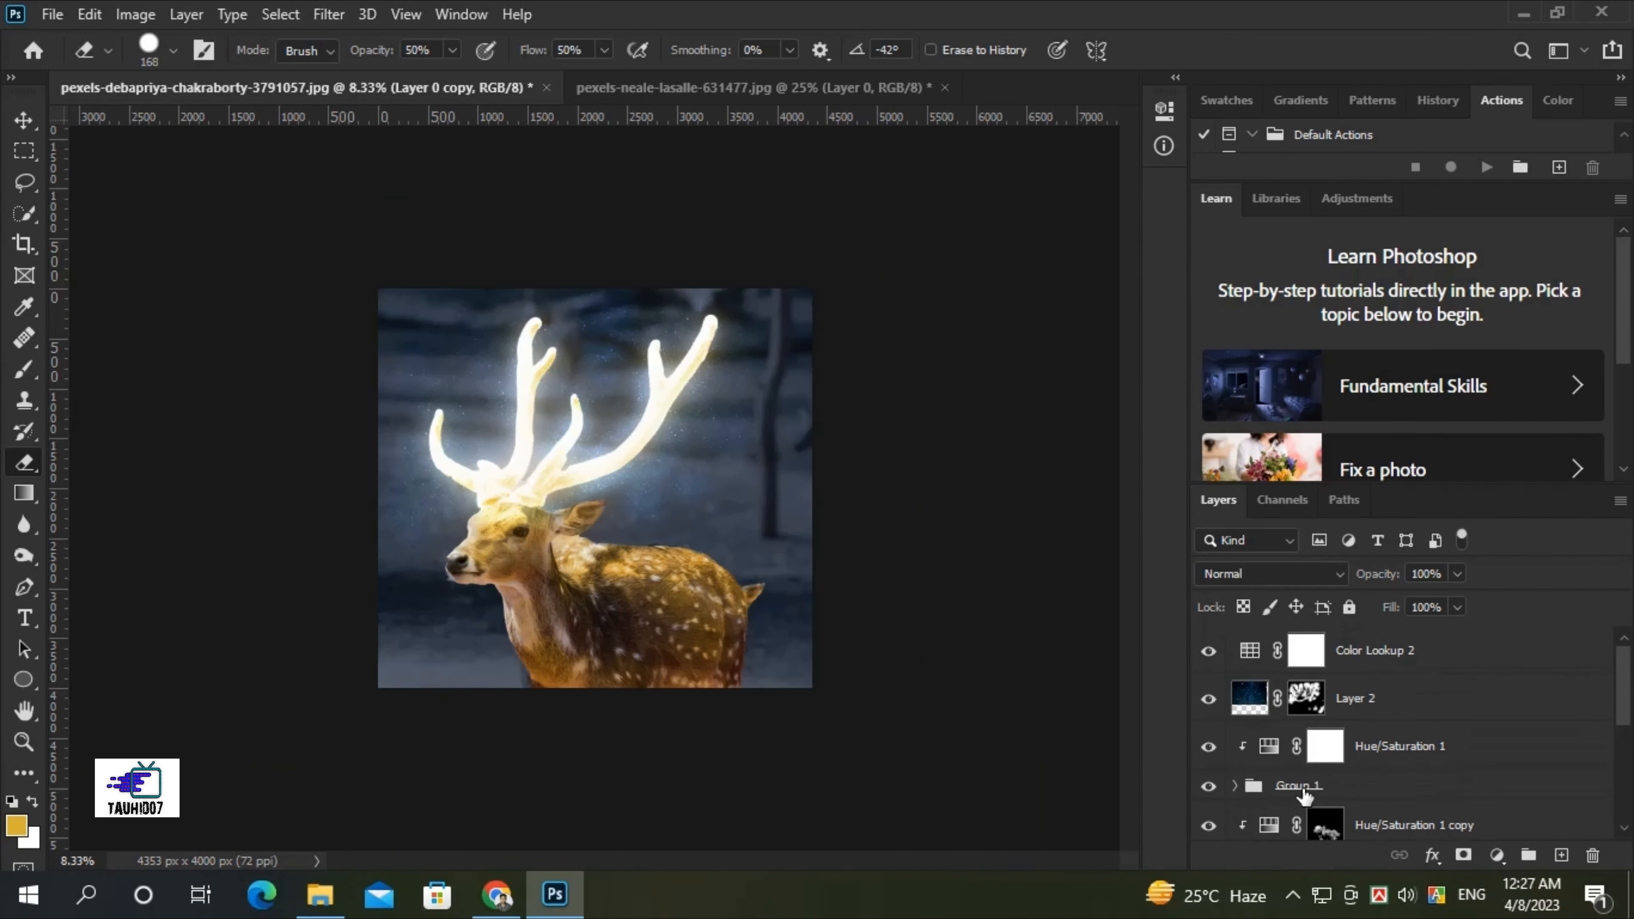
Compare the image with Group 1 hidden and shown, and try adjusting the group's opacity.
scroll(1208, 703, down, 1)
click(1210, 737)
click(1209, 736)
click(1377, 737)
click(1457, 574)
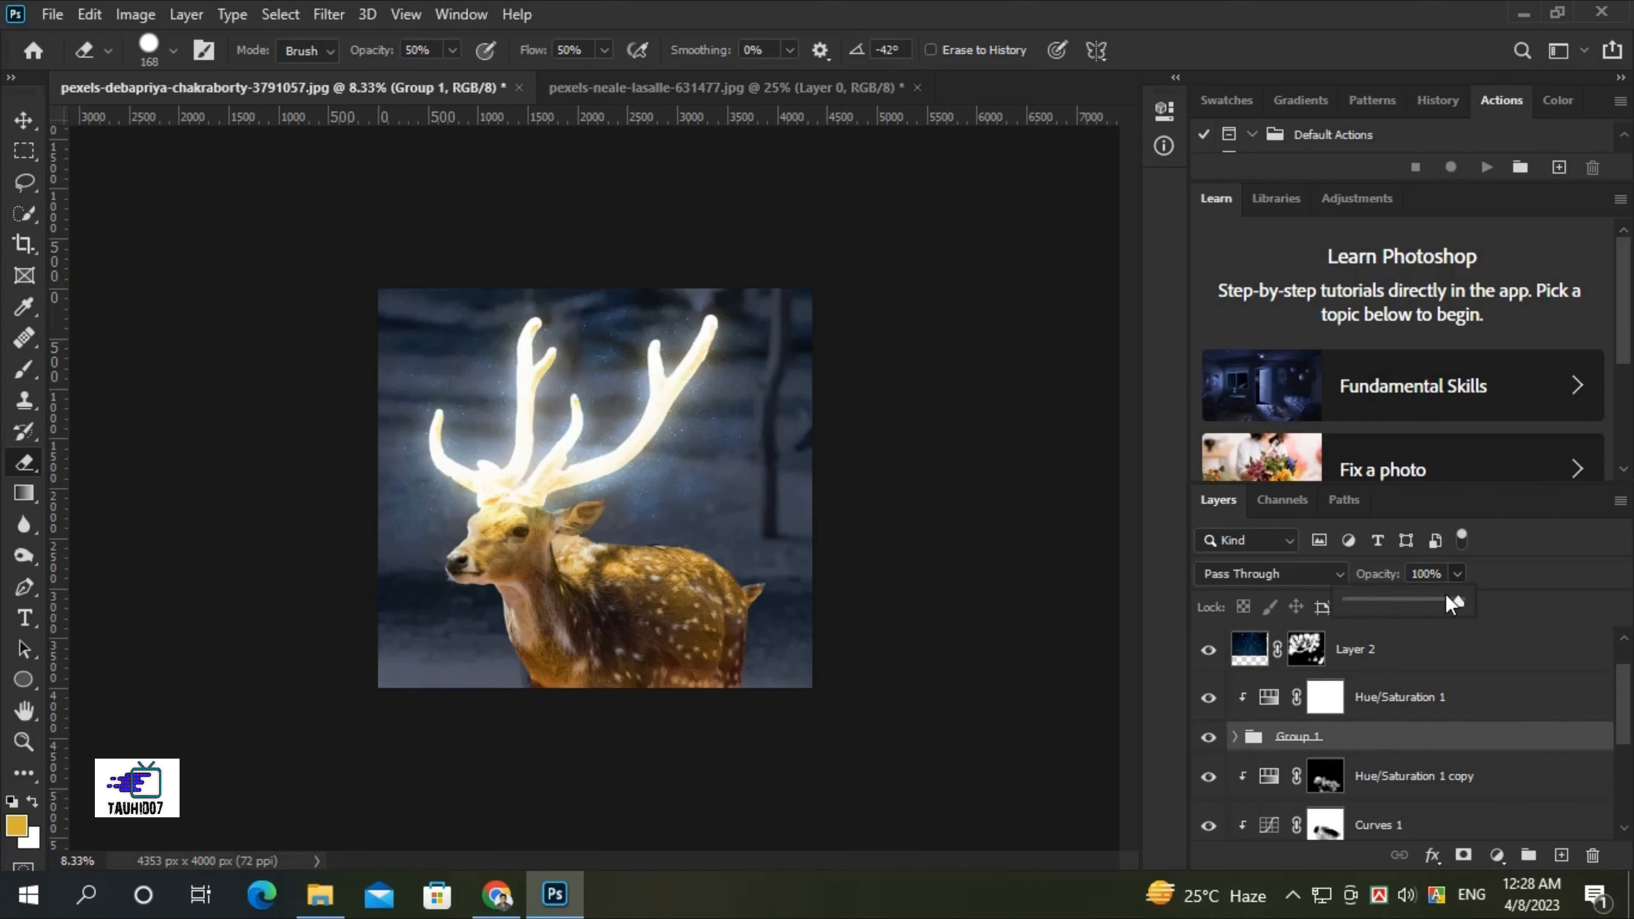
drag(1445, 595, 1451, 600)
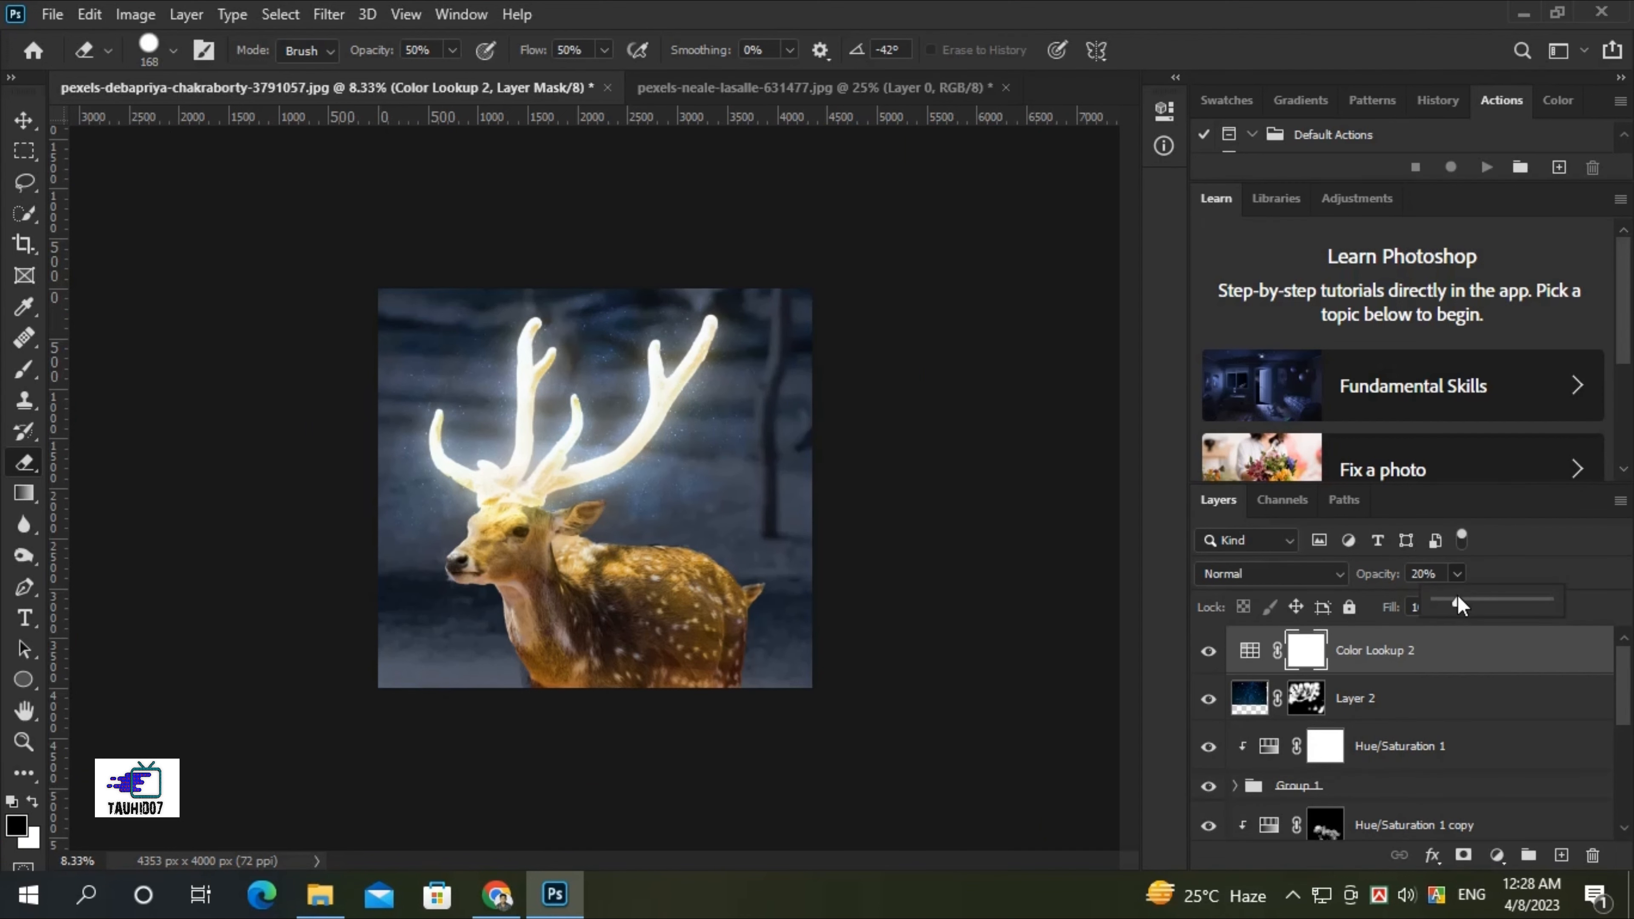
Raise the opacity of the topmost Color Lookup adjustment to 100% and reopen its opacity for adjustment.
drag(1565, 599, 1584, 600)
click(1582, 602)
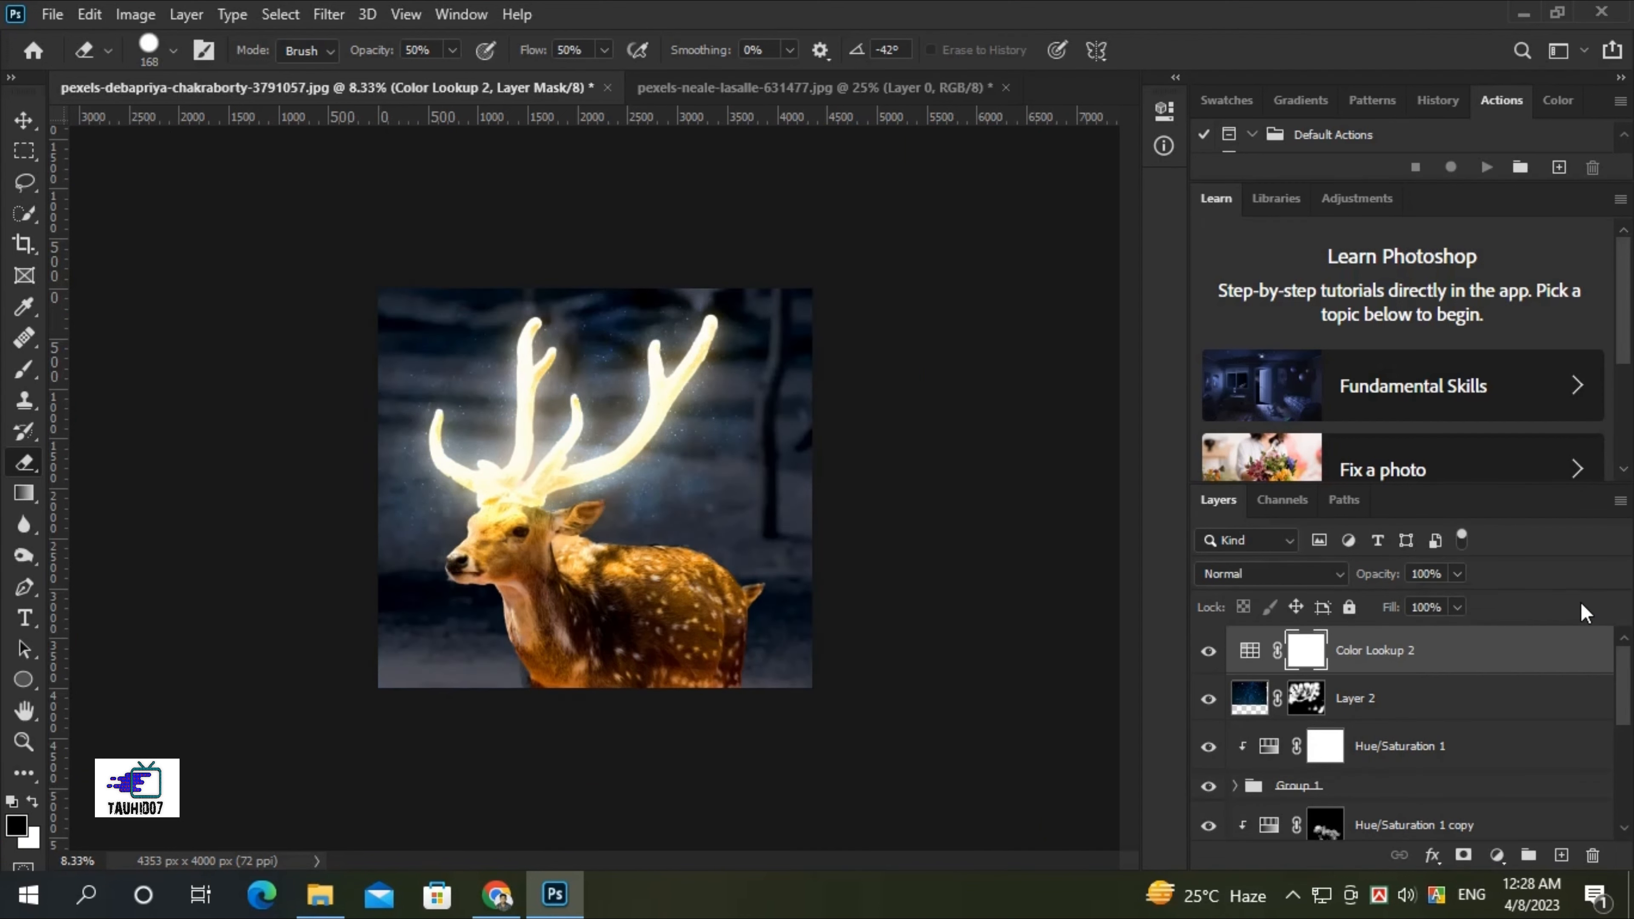
click(1457, 574)
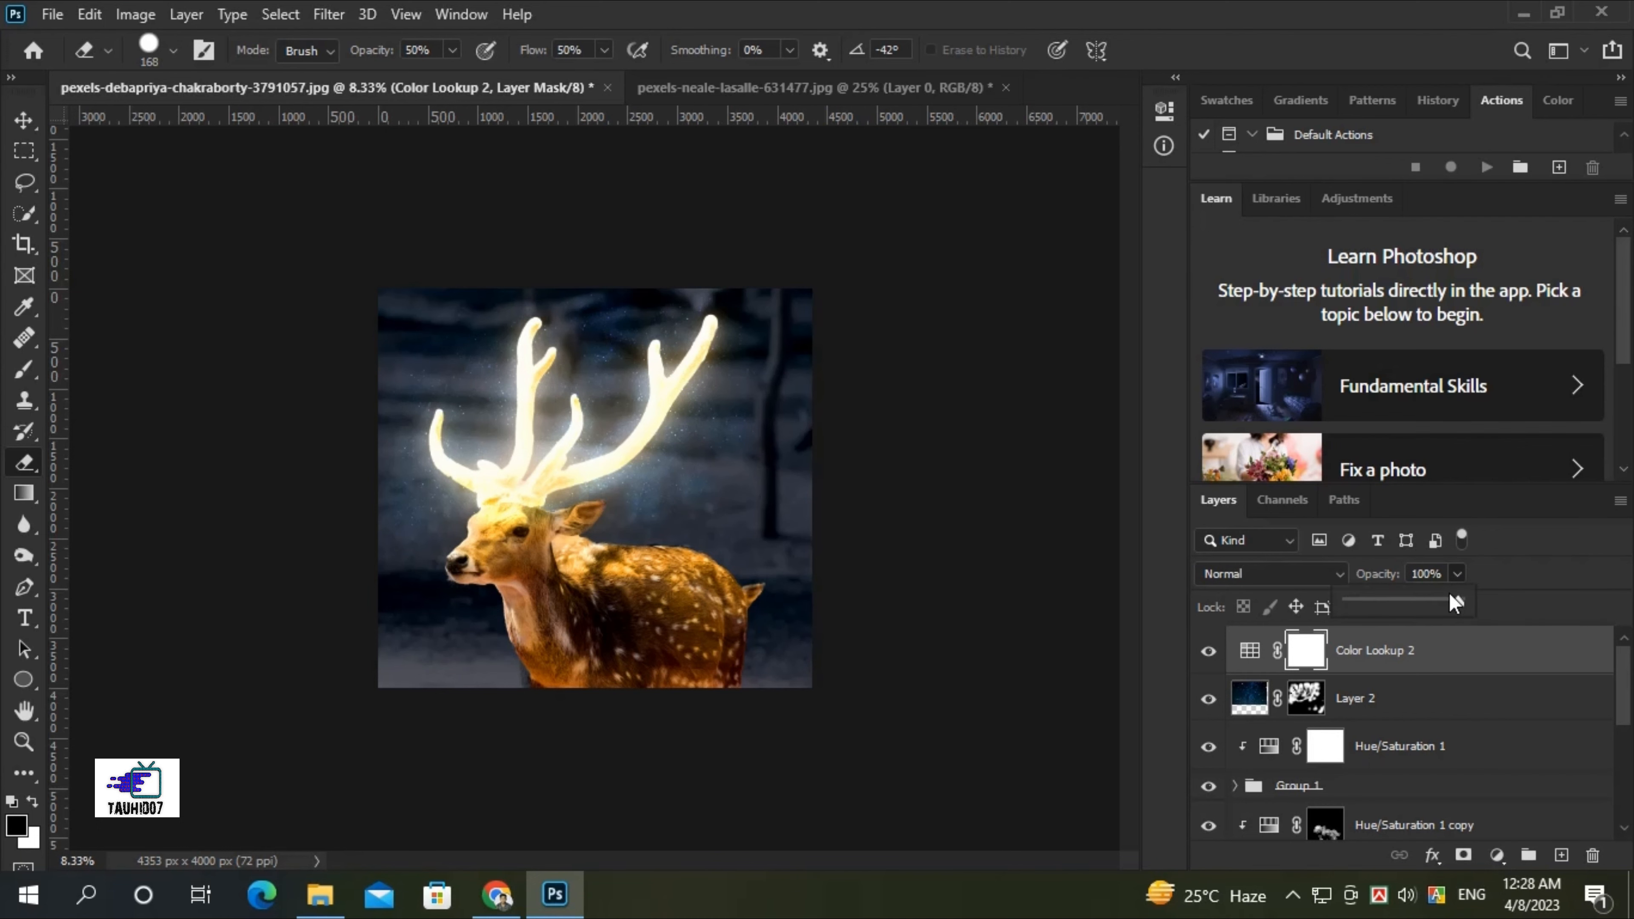